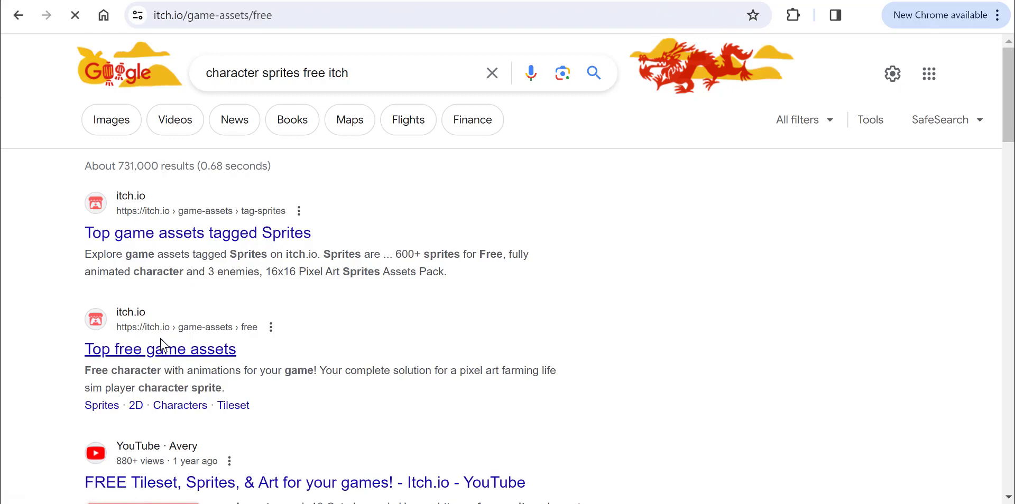
Return to the search results and open the itch.io page of top game assets tagged Sprites
click(18, 15)
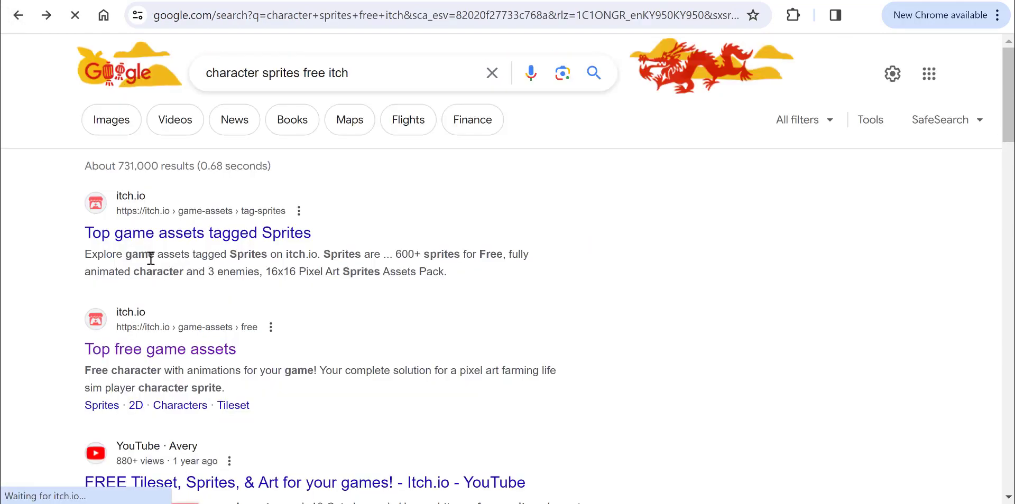
click(162, 238)
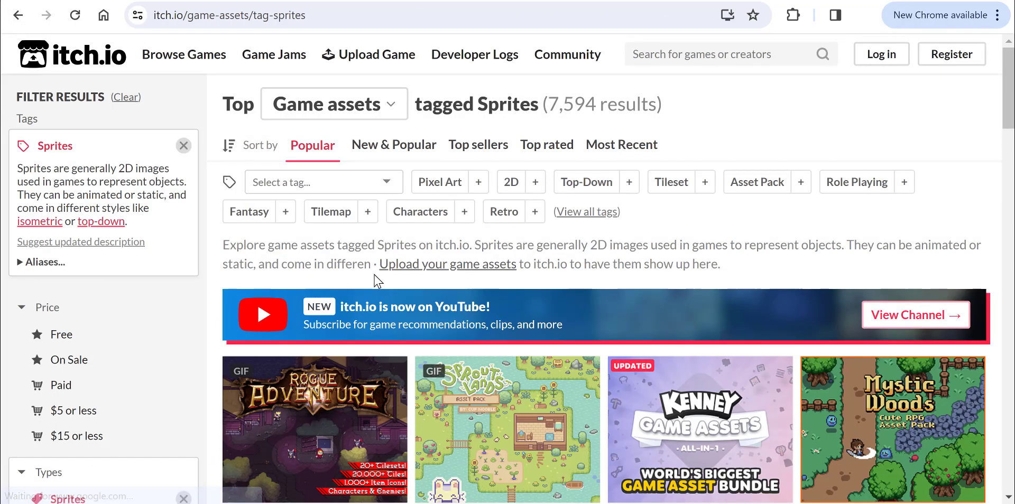
scroll(375, 281, down, 4)
scroll(373, 281, up, 4)
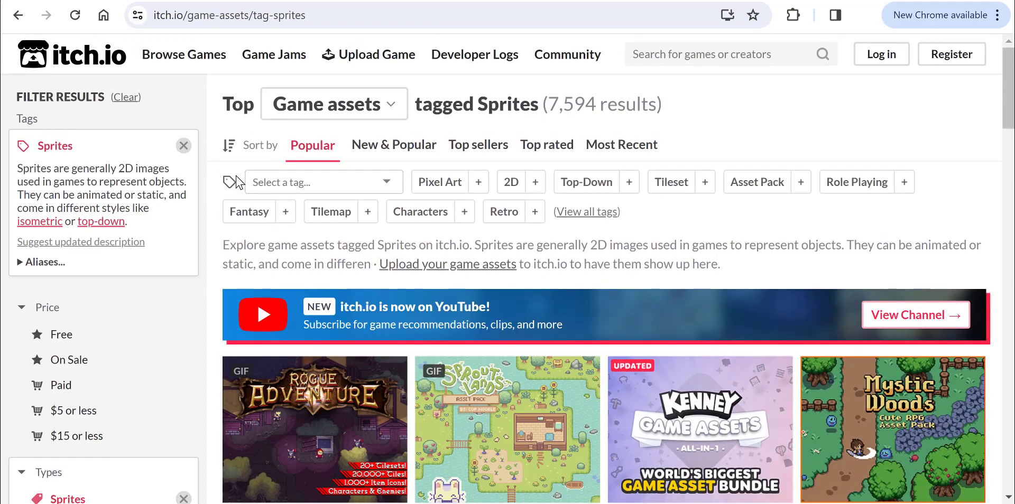
Filter the sprite assets by the Free price option and browse the listed packs
scroll(238, 182, down, 1)
click(52, 230)
click(59, 241)
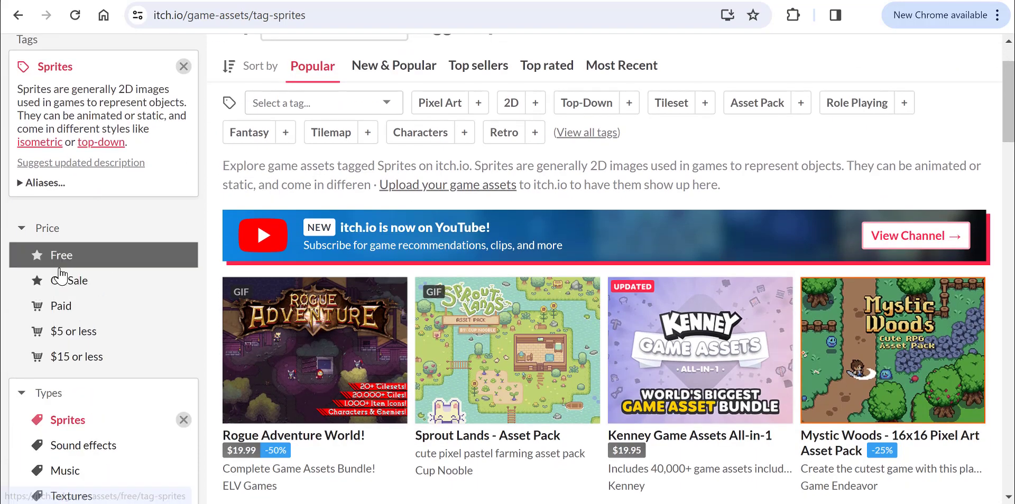
click(61, 279)
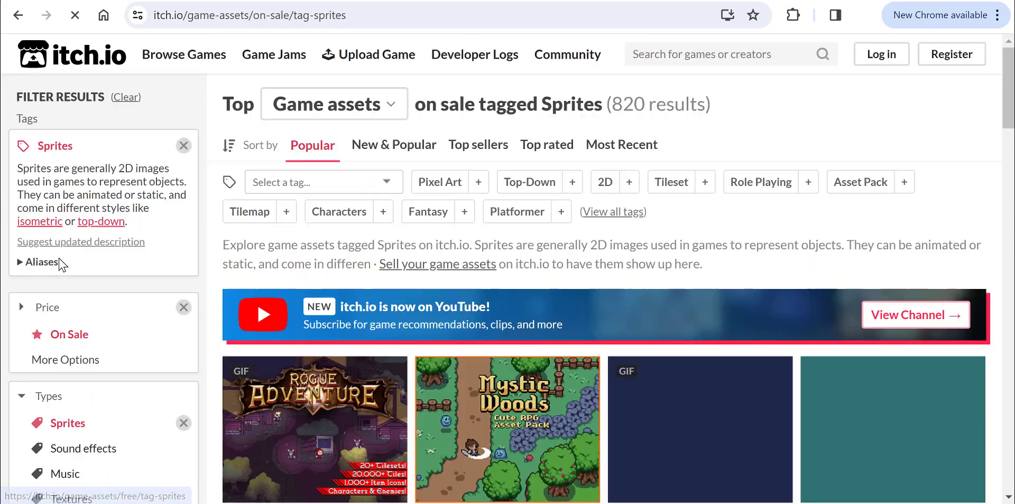
click(58, 337)
click(63, 338)
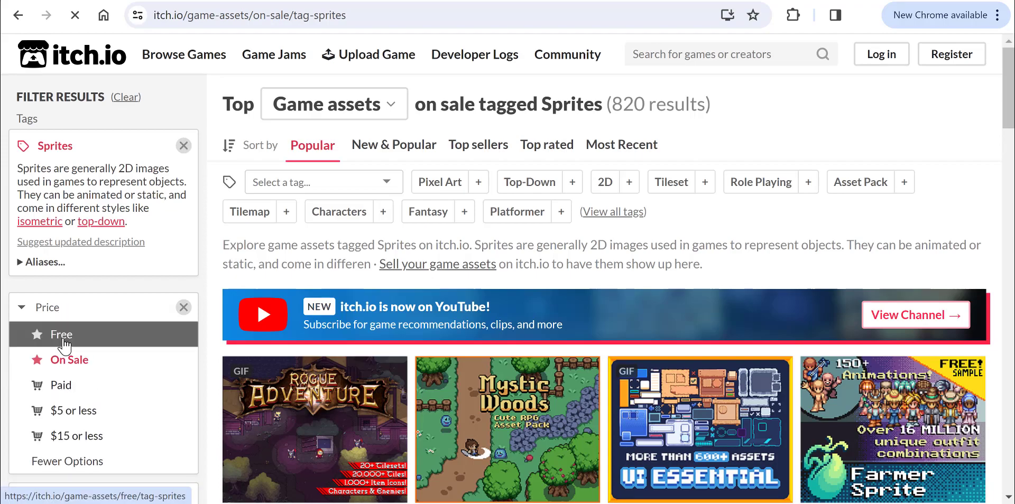
scroll(311, 320, down, 6)
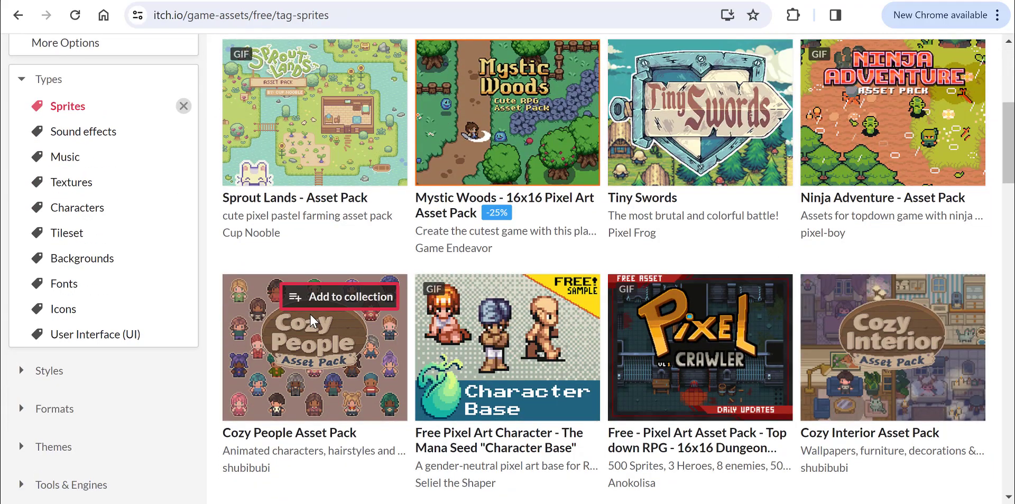
scroll(544, 254, down, 10)
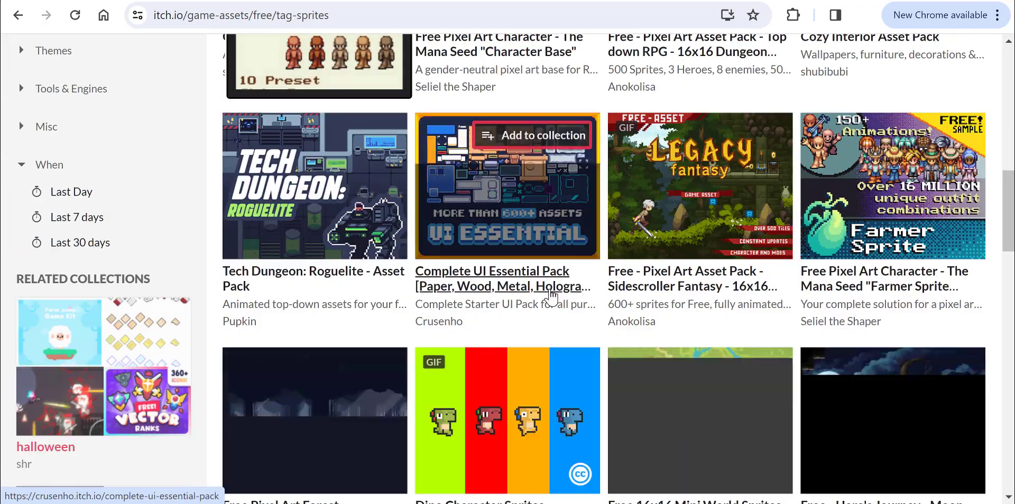
scroll(492, 235, up, 16)
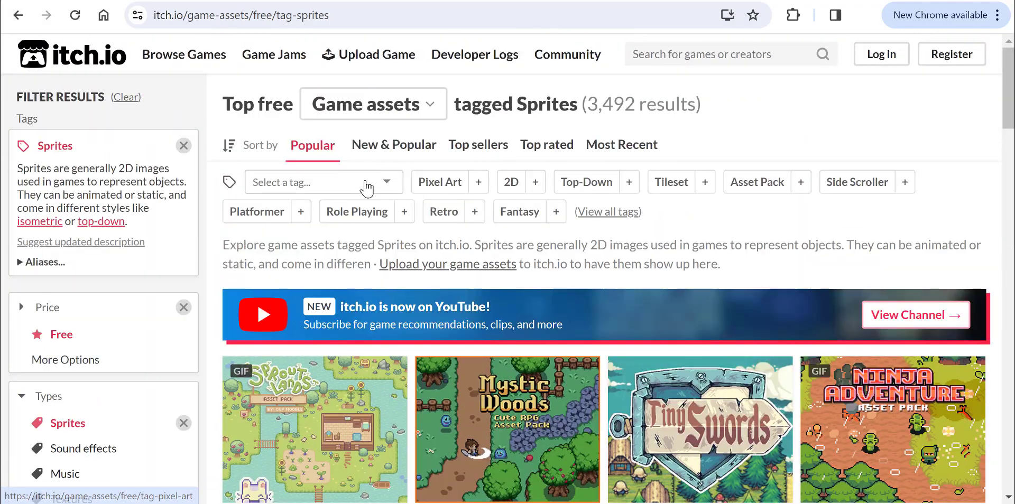
Go back to the web search, extend the query to "character sprites free itch warrior" and open "Top game assets tagged warrior"
click(16, 15)
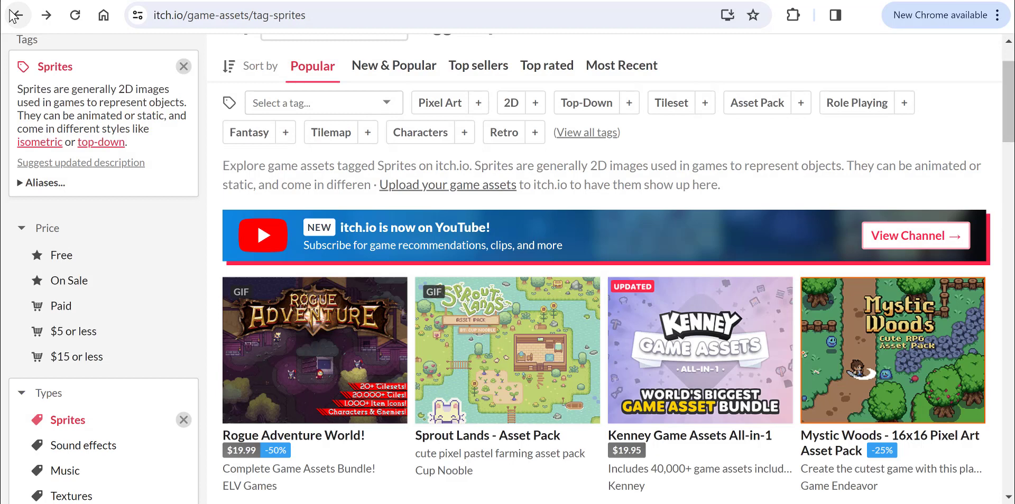
click(16, 15)
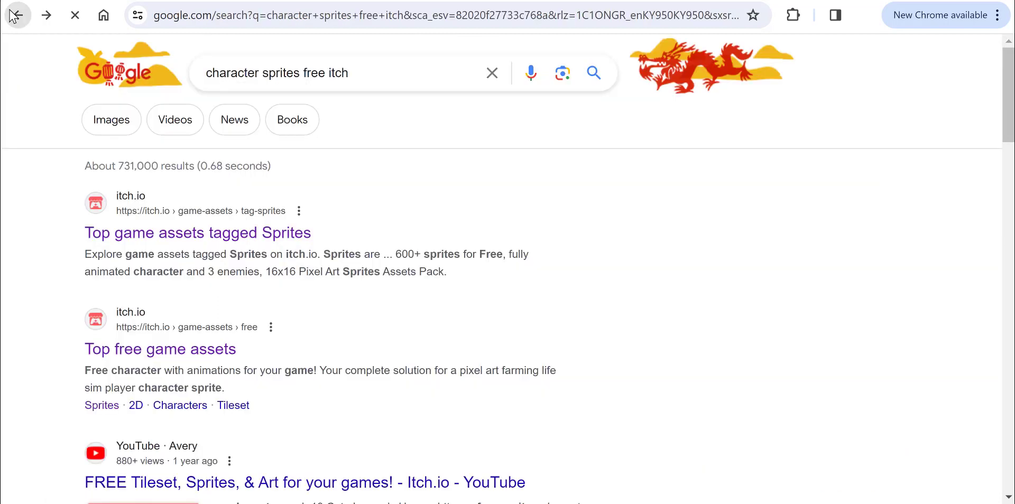
click(386, 77)
text(warrior)
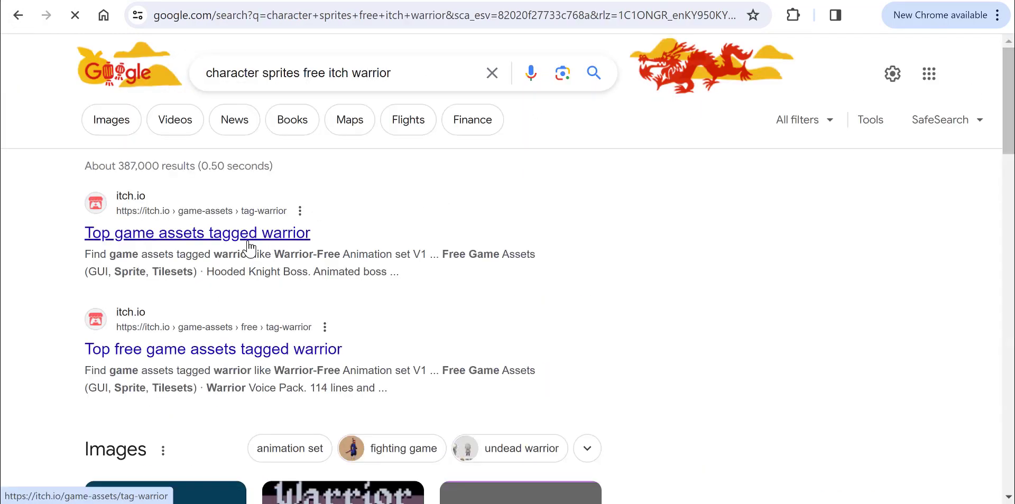
click(249, 243)
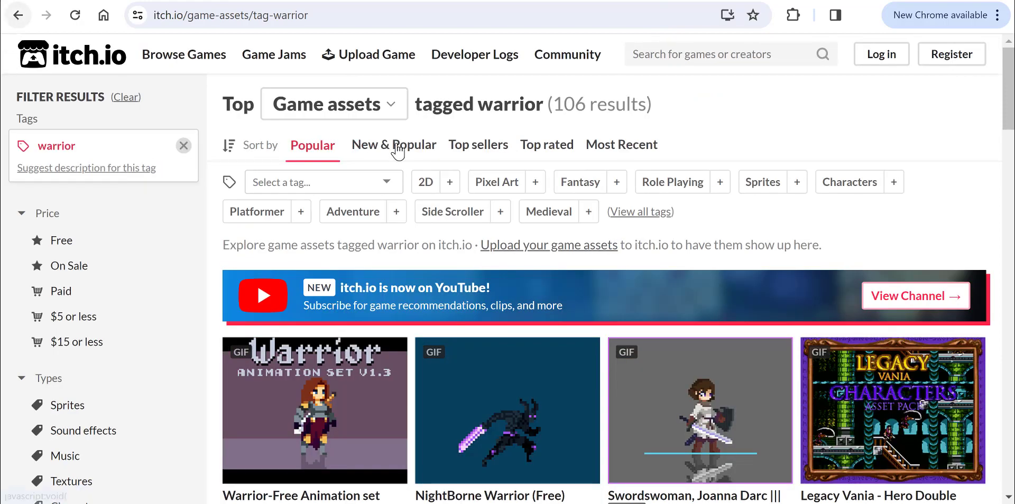
Open the Warrior-Free Animation set V1.3 page and review its animation list and preview sprites
scroll(333, 325, down, 3)
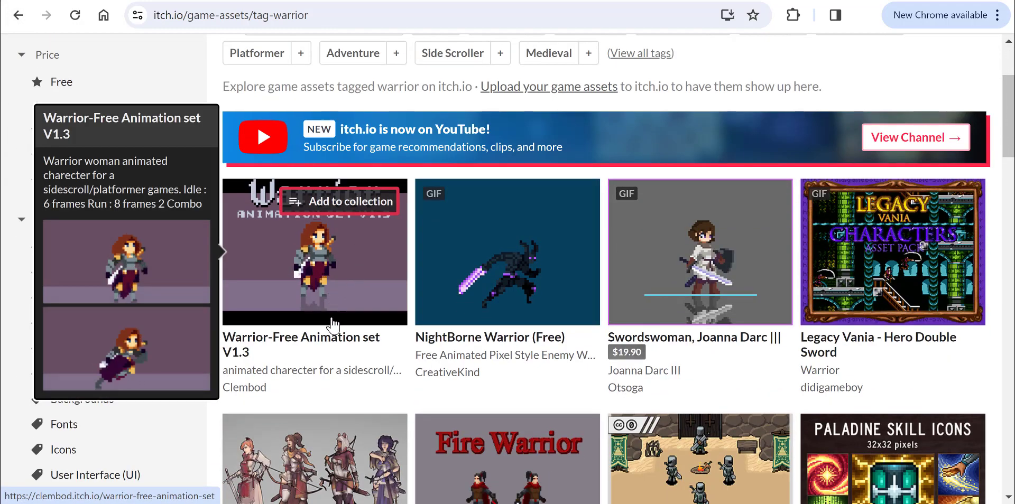
click(313, 349)
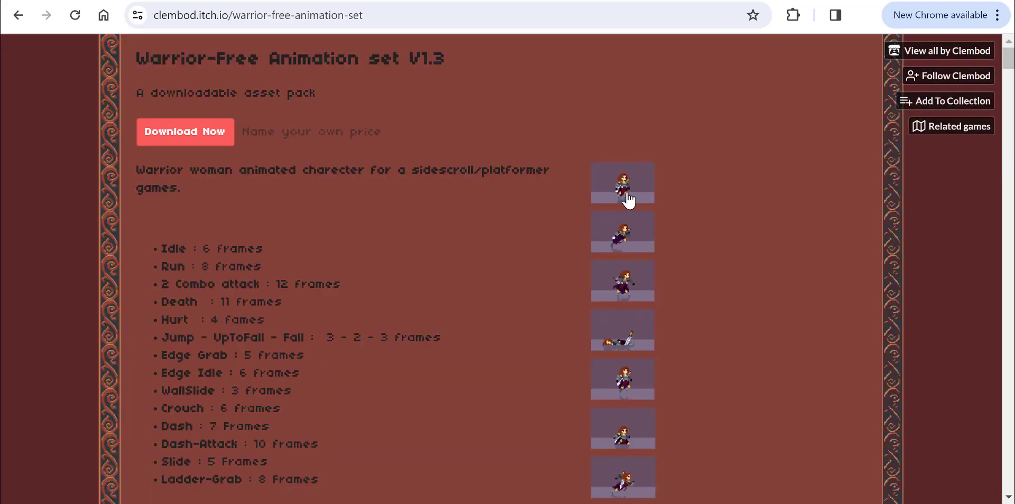
scroll(628, 200, down, 5)
scroll(623, 267, up, 1)
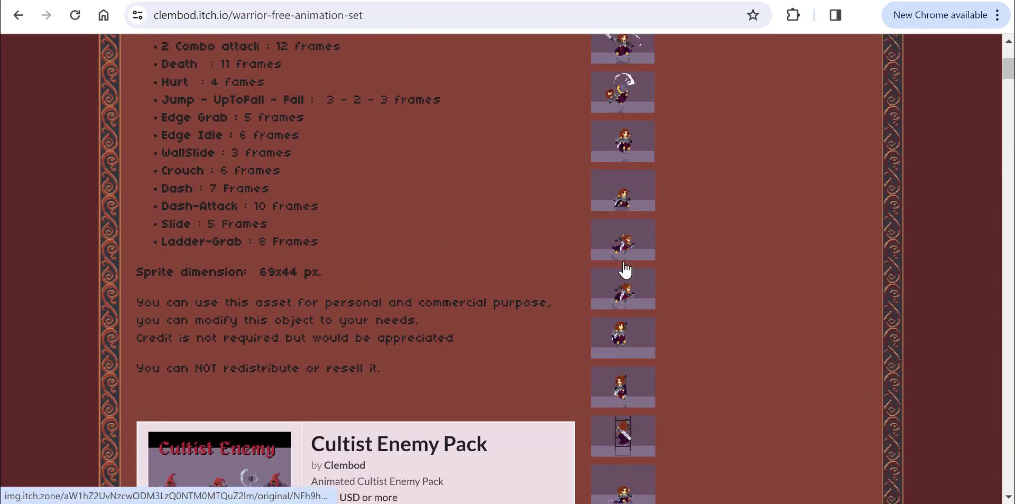
scroll(622, 261, up, 4)
scroll(619, 255, down, 8)
scroll(617, 249, up, 10)
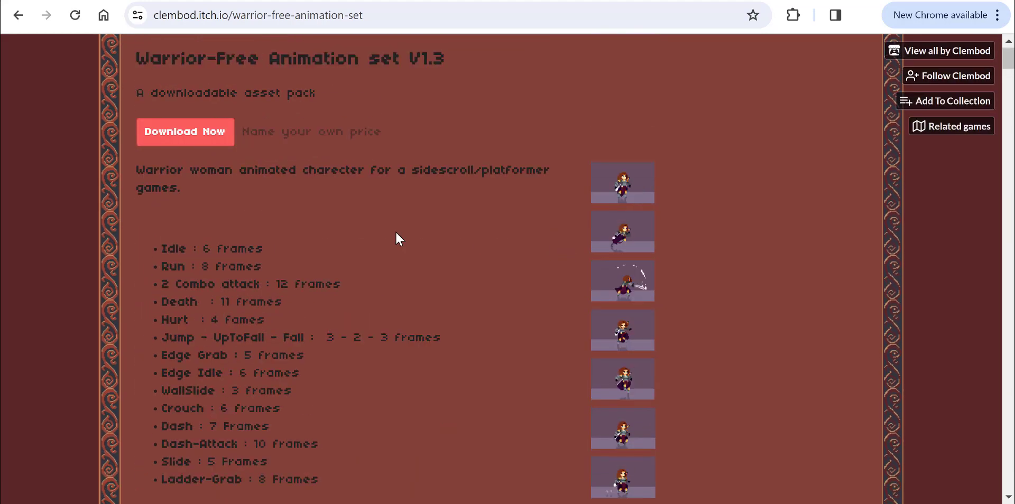
Open the Warrior-Free Animation set's download page without paying and return to the asset pack's page
click(199, 140)
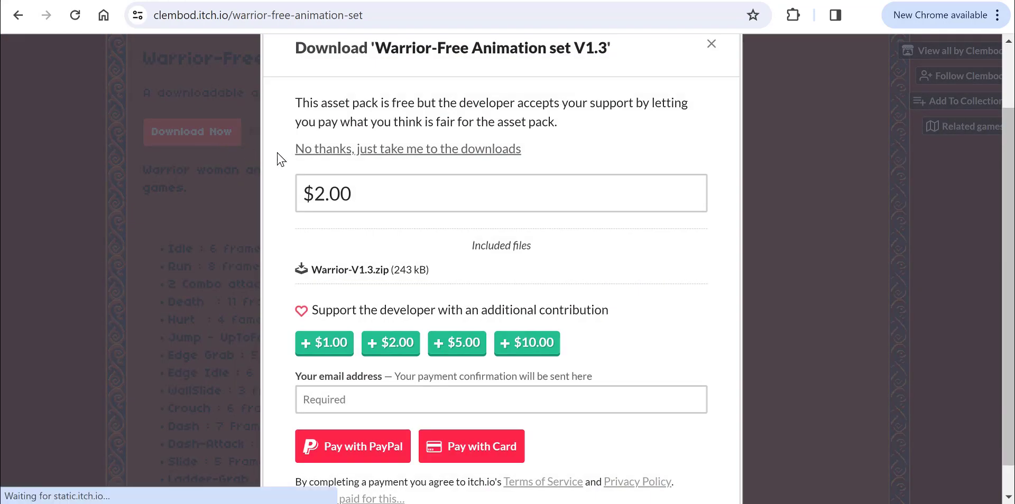
scroll(379, 384, down, 1)
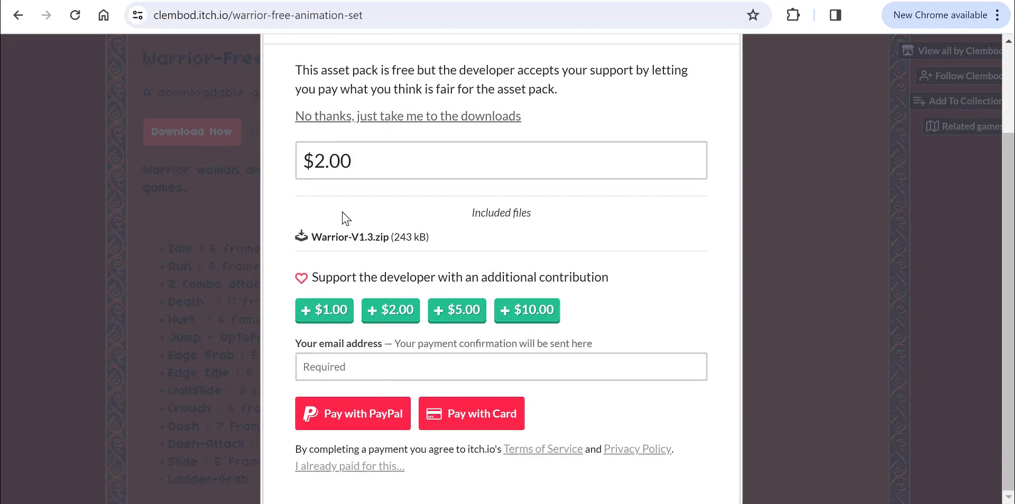
scroll(317, 192, up, 2)
click(334, 196)
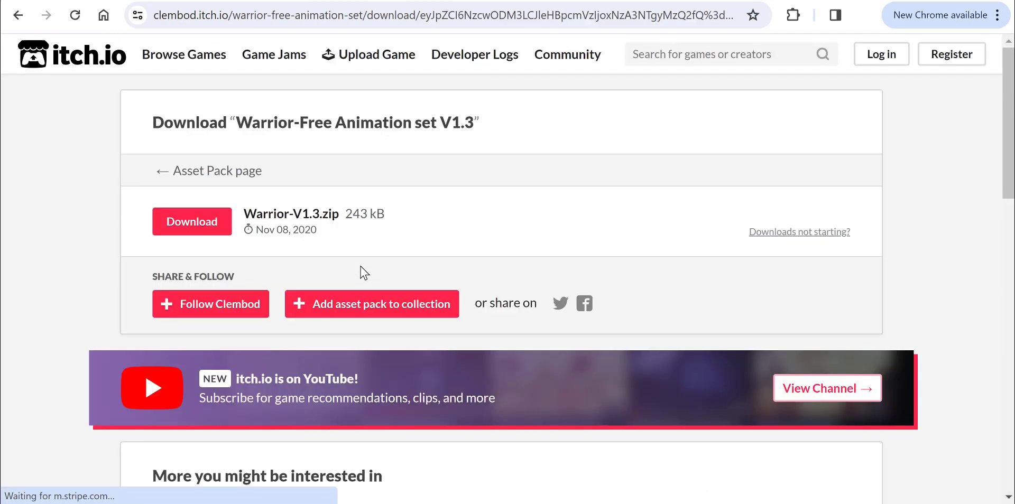
click(18, 15)
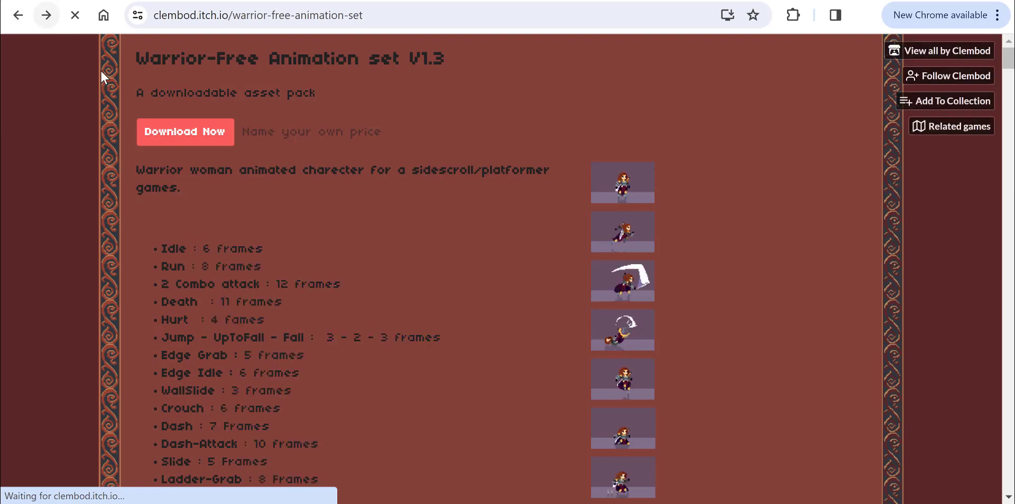
Skip the payment for the Warrior-Free Animation set and download Warrior-V1.3.zip
click(214, 140)
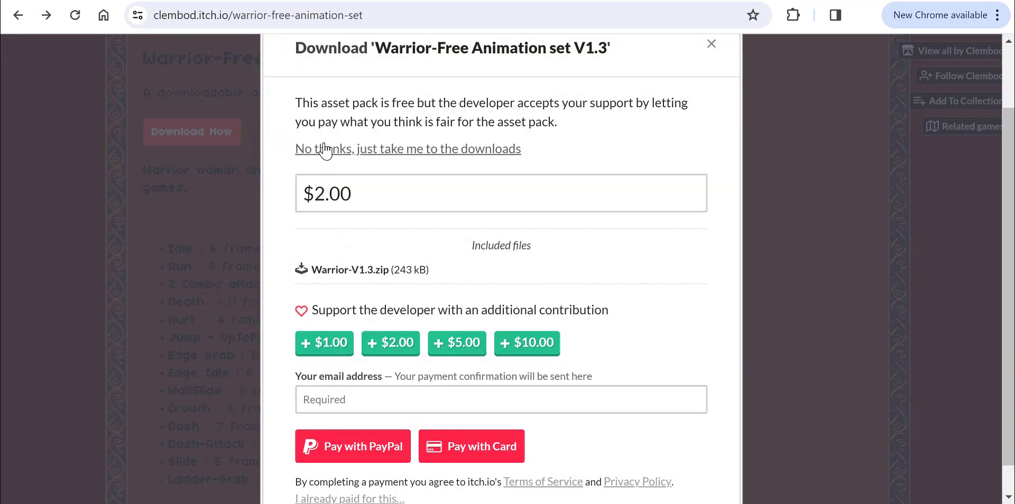
click(378, 150)
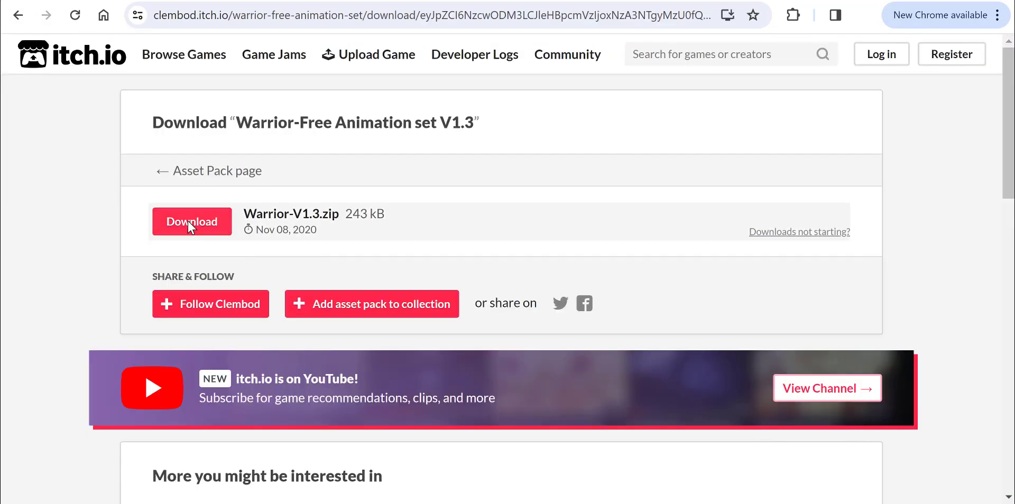
click(188, 221)
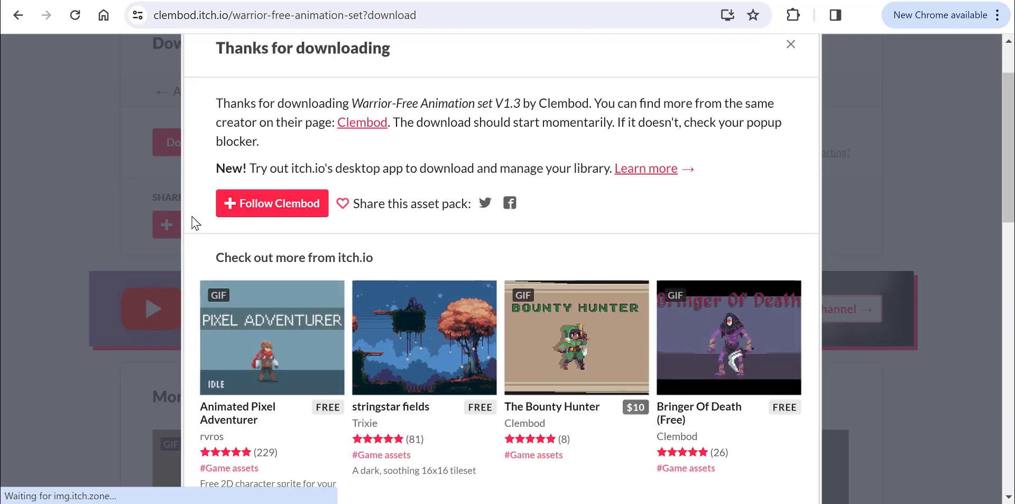
click(804, 21)
click(784, 69)
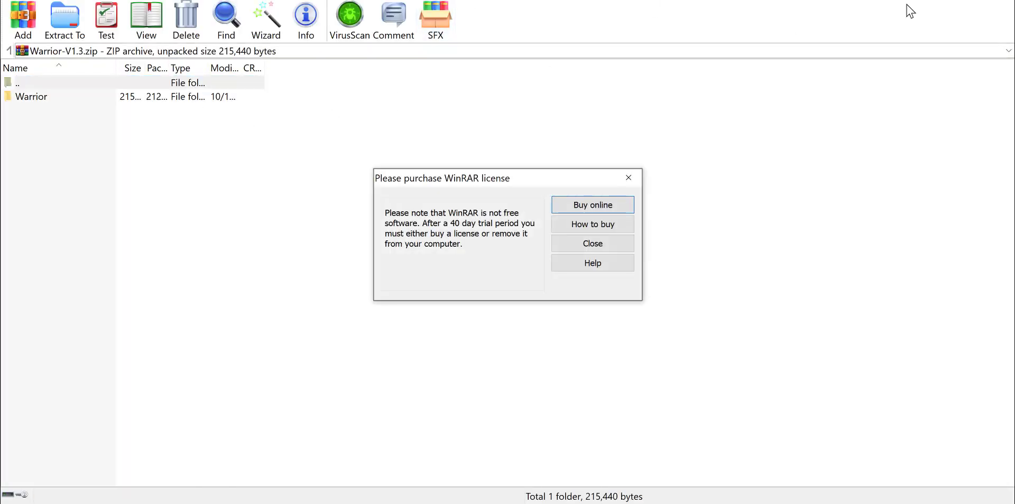
click(629, 239)
click(921, 0)
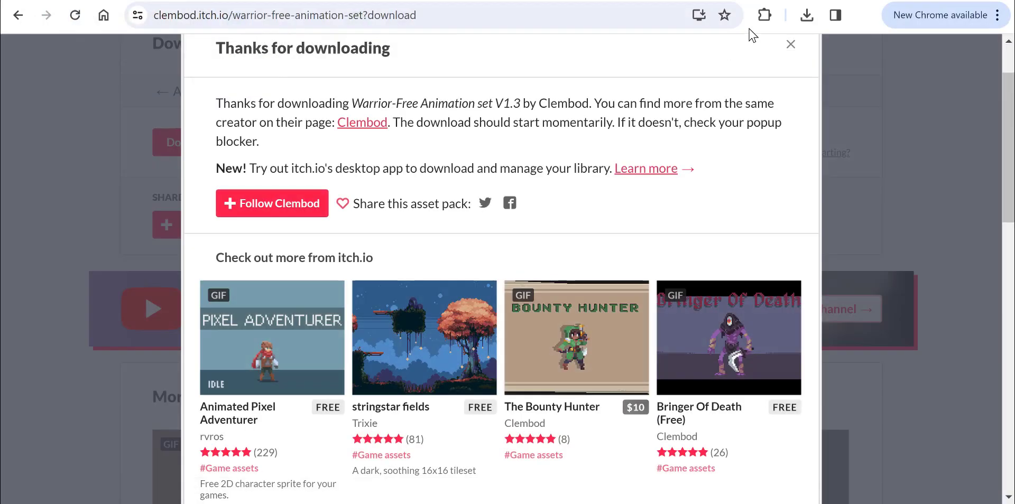
Show the downloaded Warrior-V1.3 archive in its folder and extract it into a Warrior-V1.3 subfolder
click(806, 19)
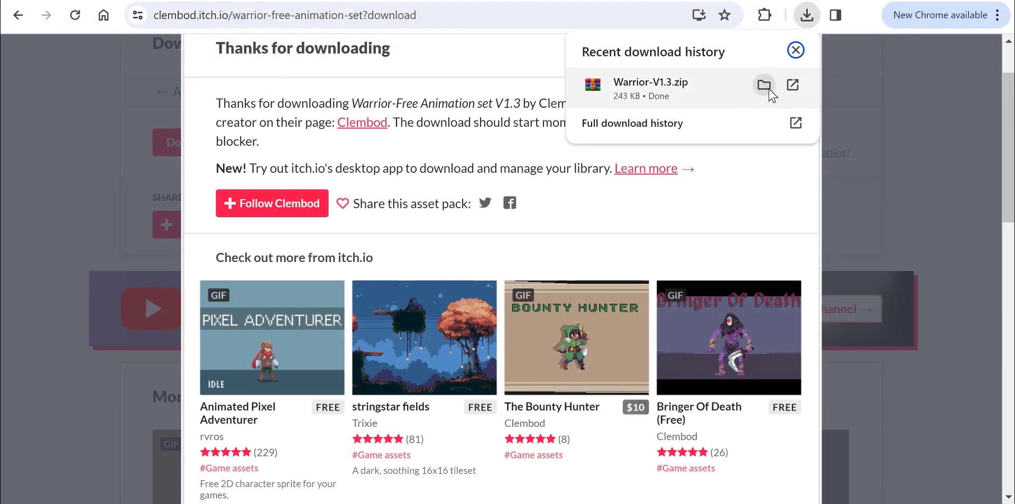
click(765, 86)
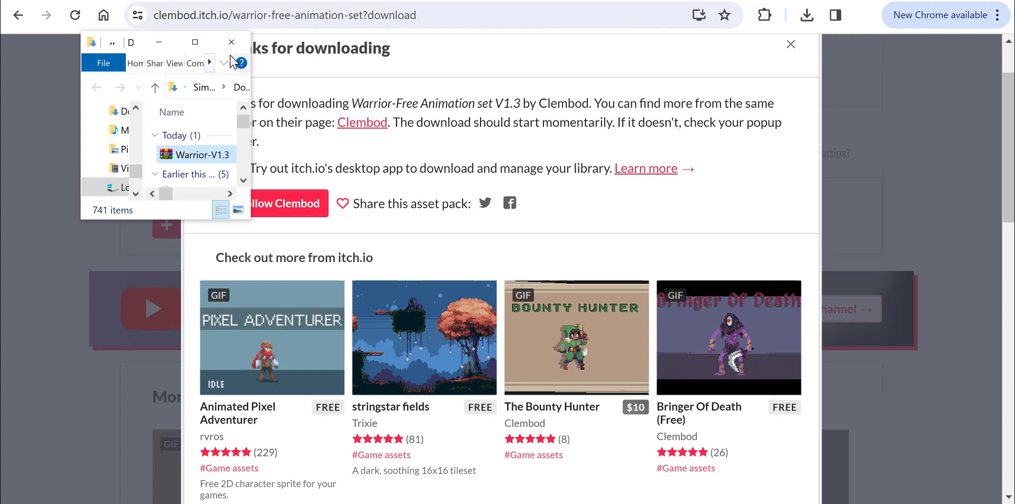
click(195, 42)
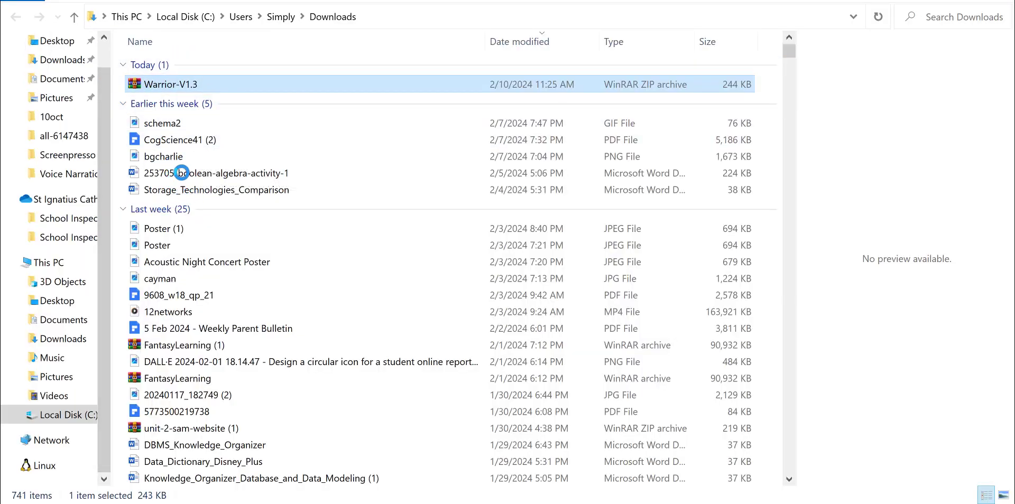
right_click(141, 89)
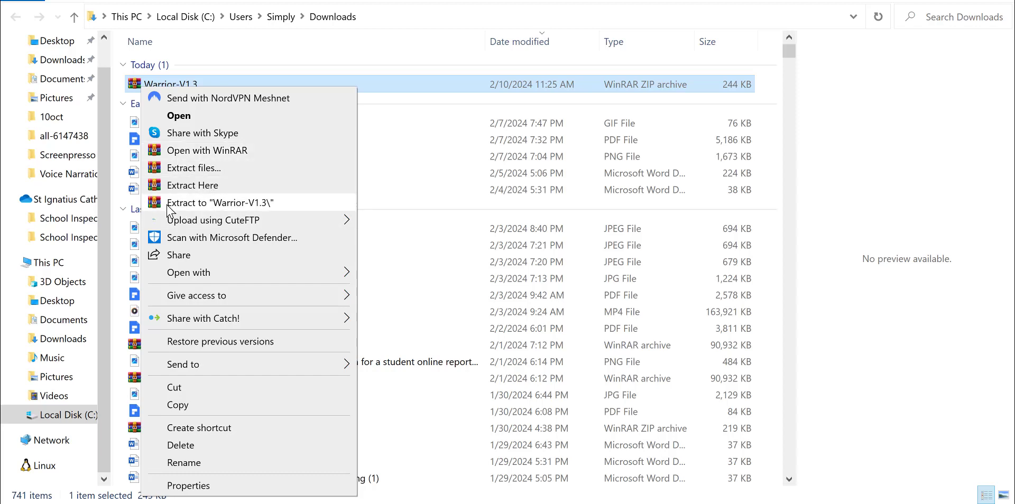
click(188, 204)
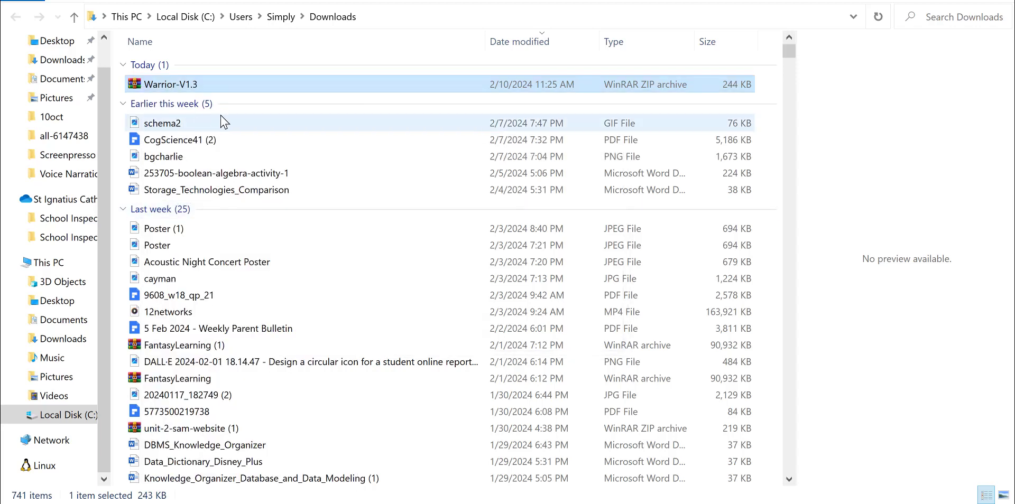
Look inside the extracted Warrior folder, checking the SpriteSheet folder and opening the Individual Sprite folder
double_click(160, 105)
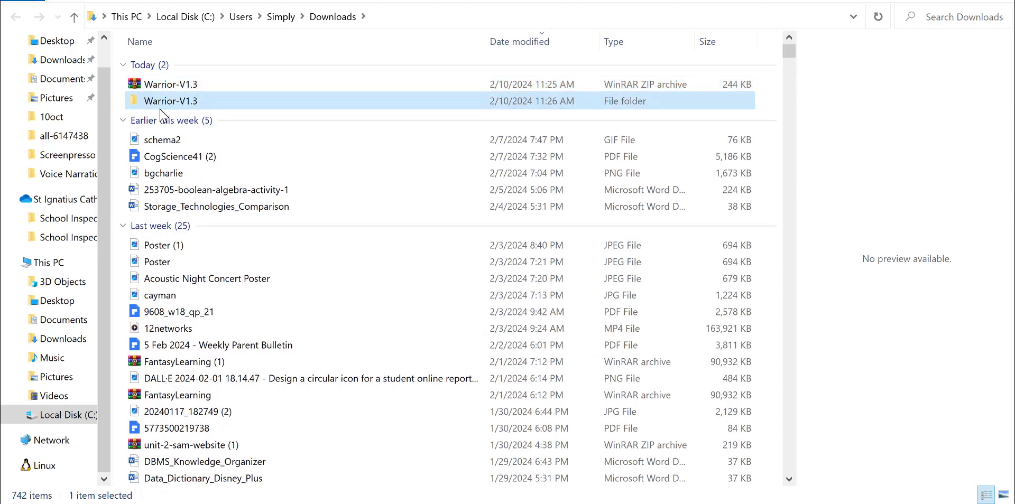
double_click(161, 69)
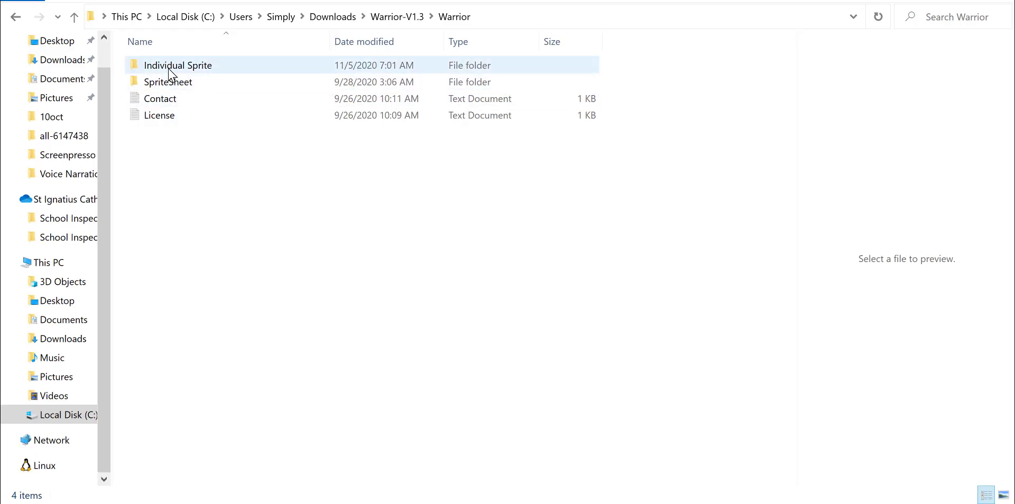
double_click(166, 82)
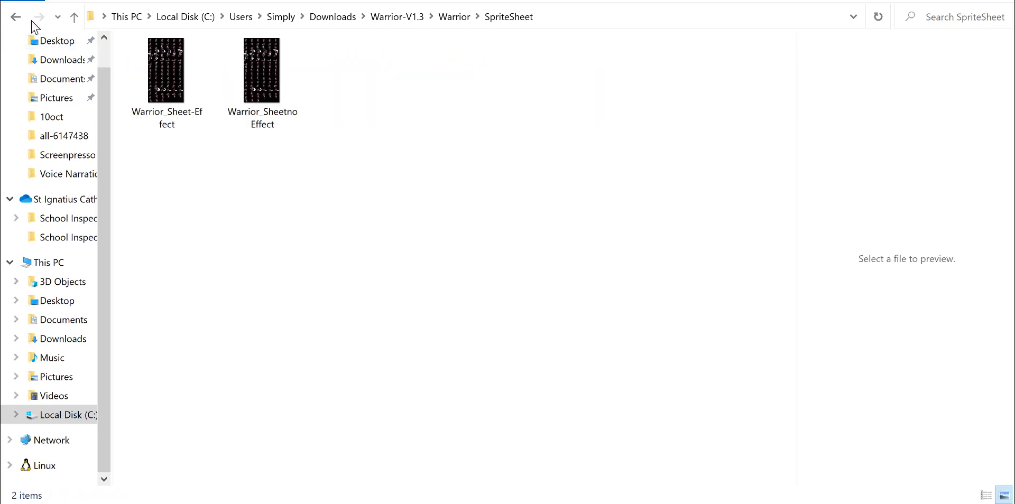
key(alt+Left)
double_click(145, 67)
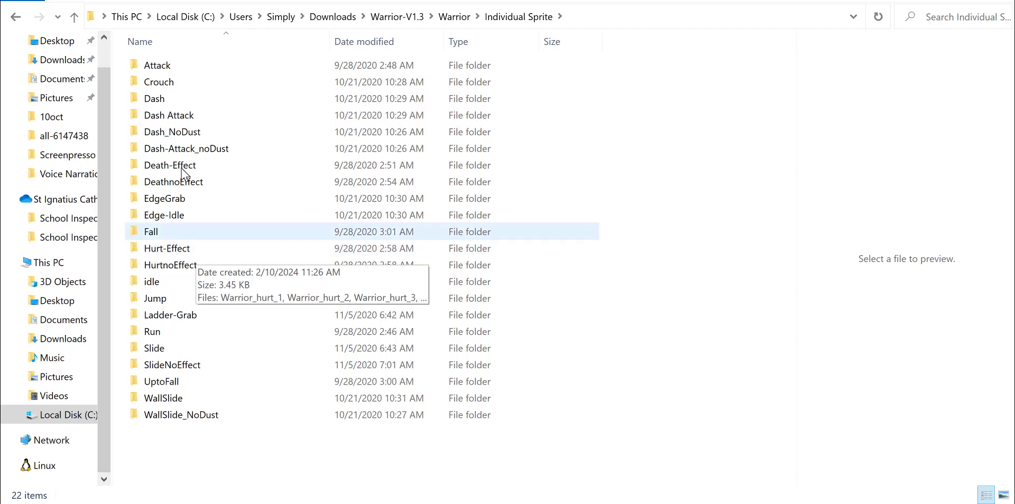
Open the idle folder and import the Warrior_Idle_1 image into the GameMaker project as a new sprite
double_click(152, 281)
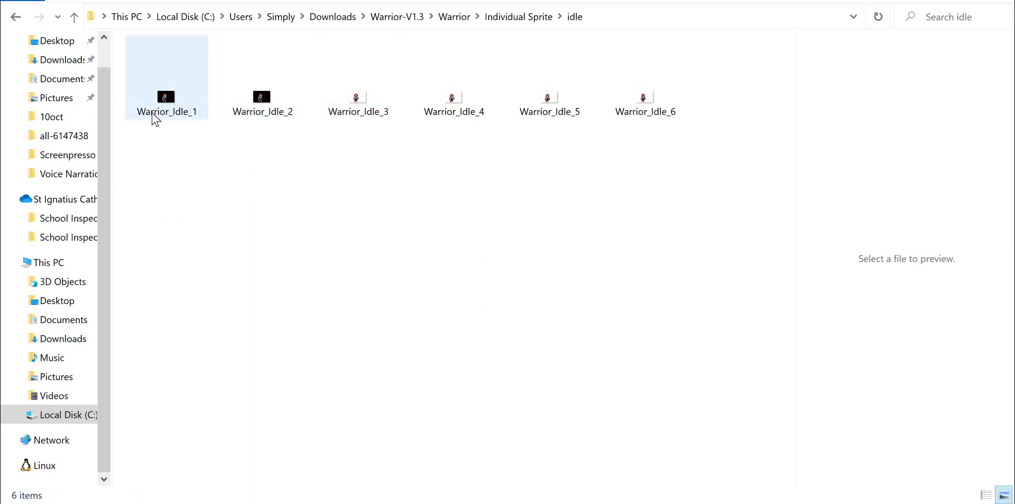
click(154, 118)
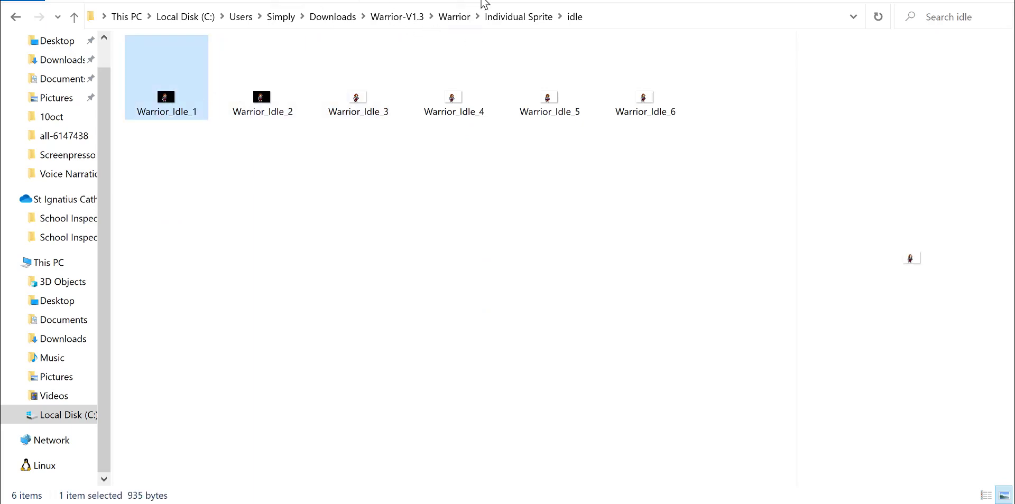
drag(481, 1, 548, 47)
drag(630, 214, 769, 400)
drag(633, 165, 833, 422)
click(677, 36)
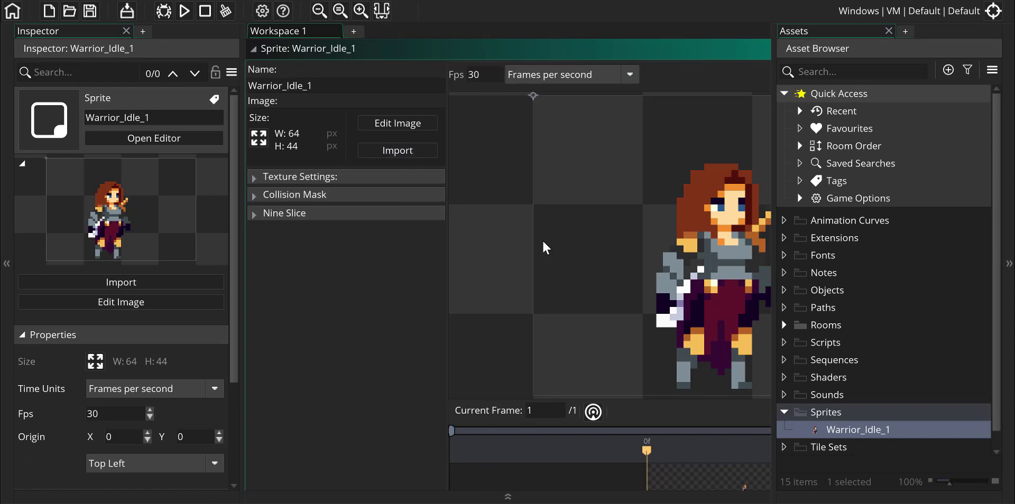
scroll(542, 240, down, 6)
scroll(541, 243, up, 2)
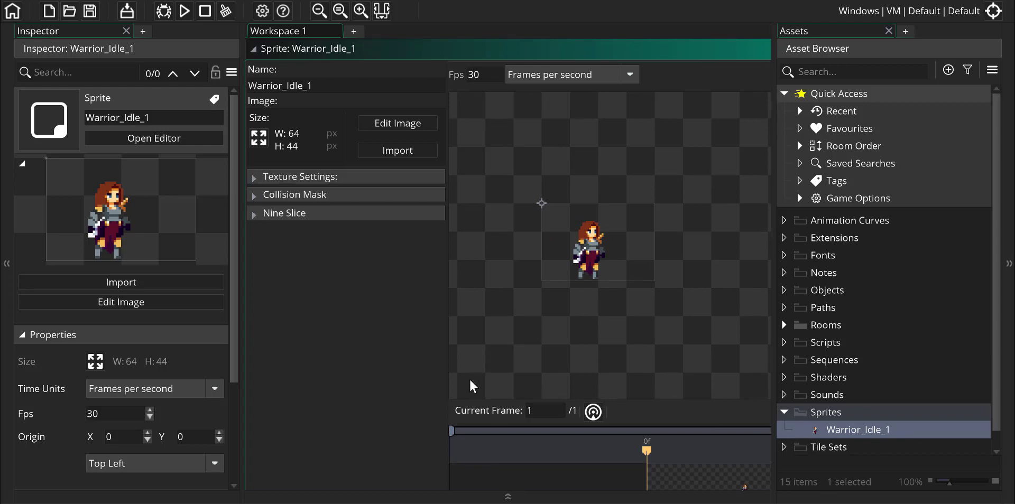
Look through the idle folder and its parent Individual Sprite folder, and return to the imported sprite in GameMaker
click(304, 503)
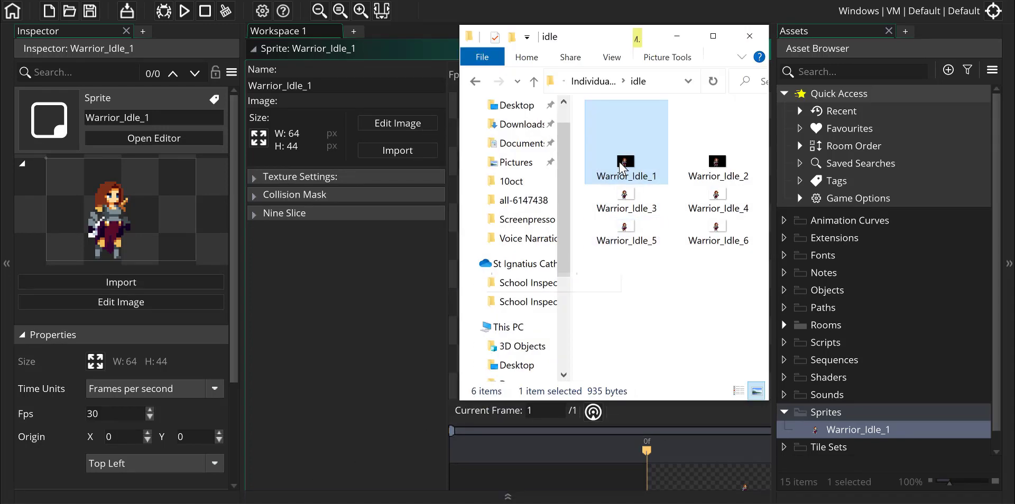
click(592, 81)
scroll(634, 254, down, 2)
scroll(634, 254, up, 2)
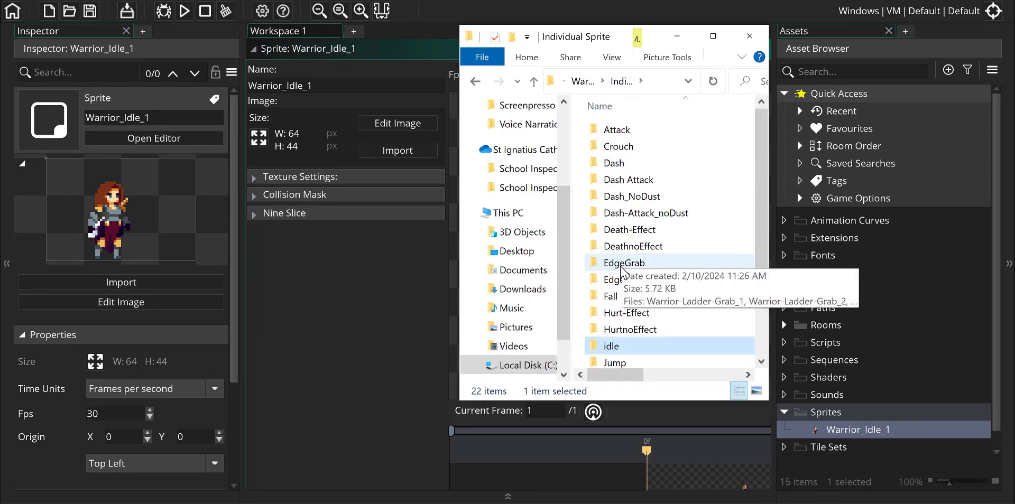
click(687, 502)
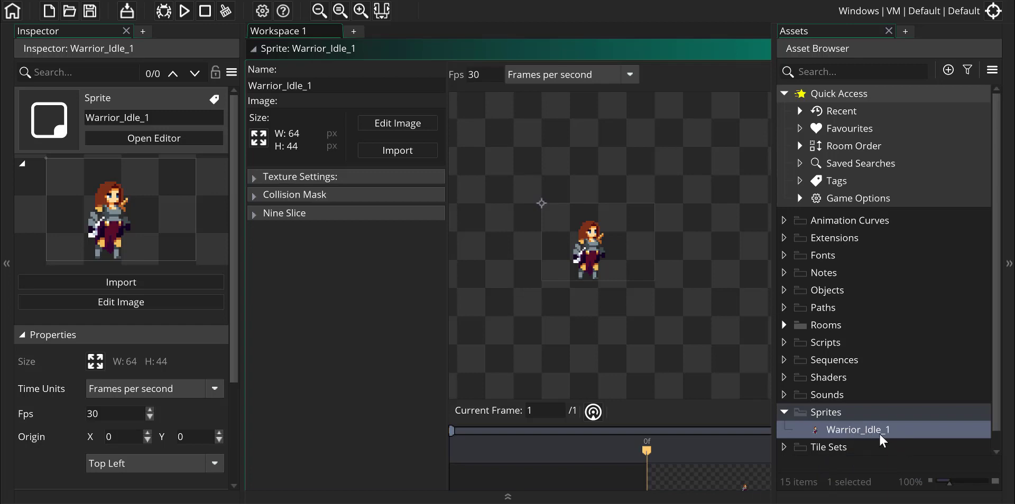
Reopen the idle folder in File Explorer and check its individual Warrior_Idle frame images
click(363, 503)
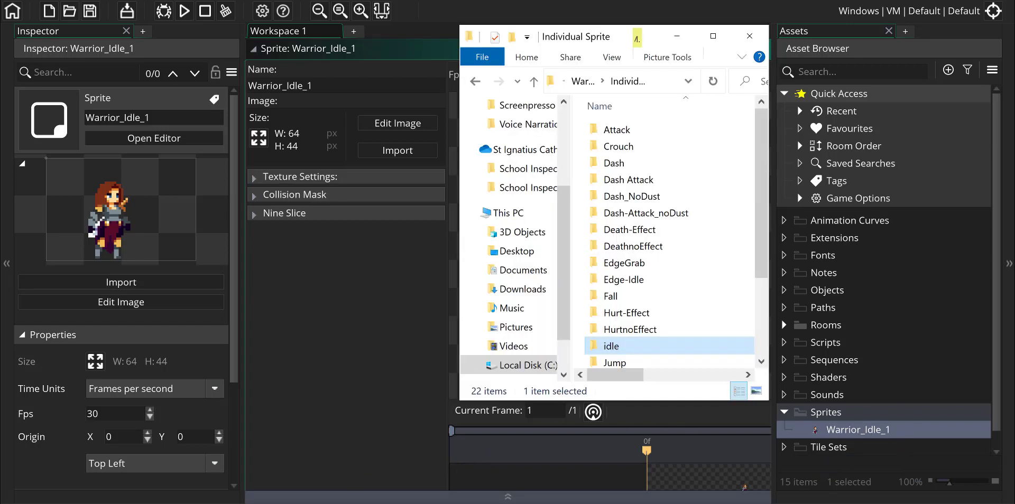
double_click(622, 347)
click(619, 172)
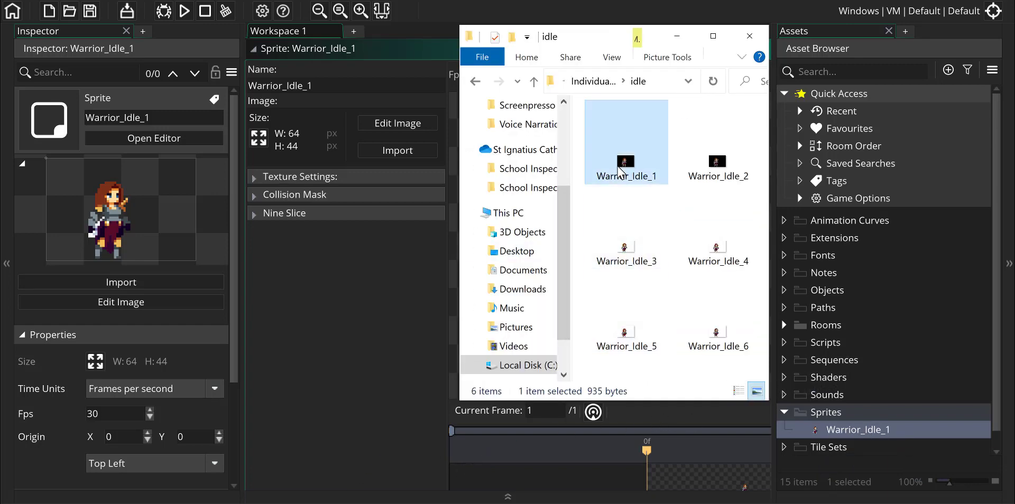
click(712, 36)
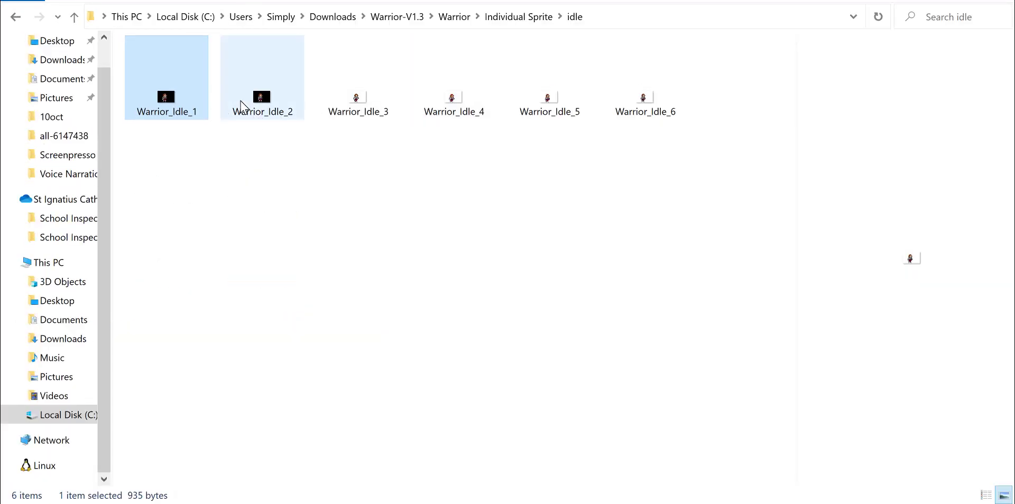
click(269, 104)
click(437, 112)
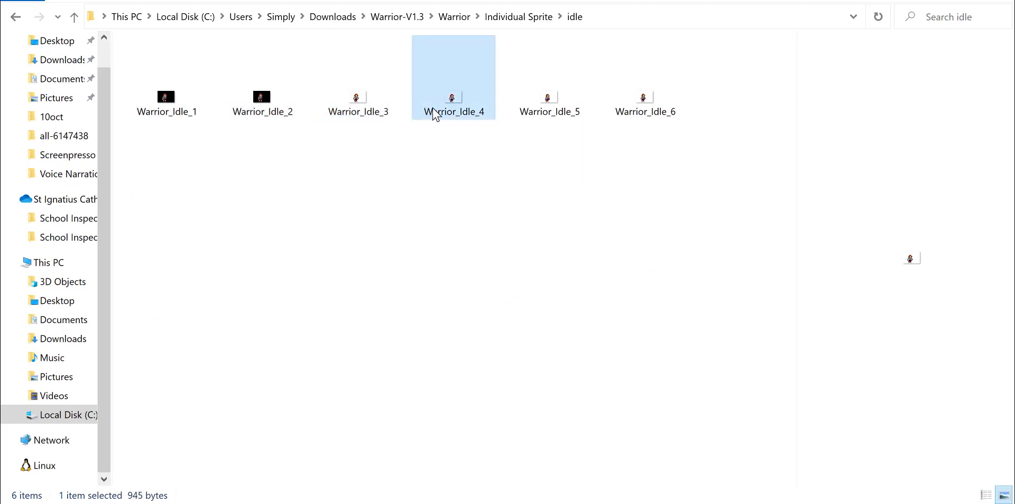
click(661, 122)
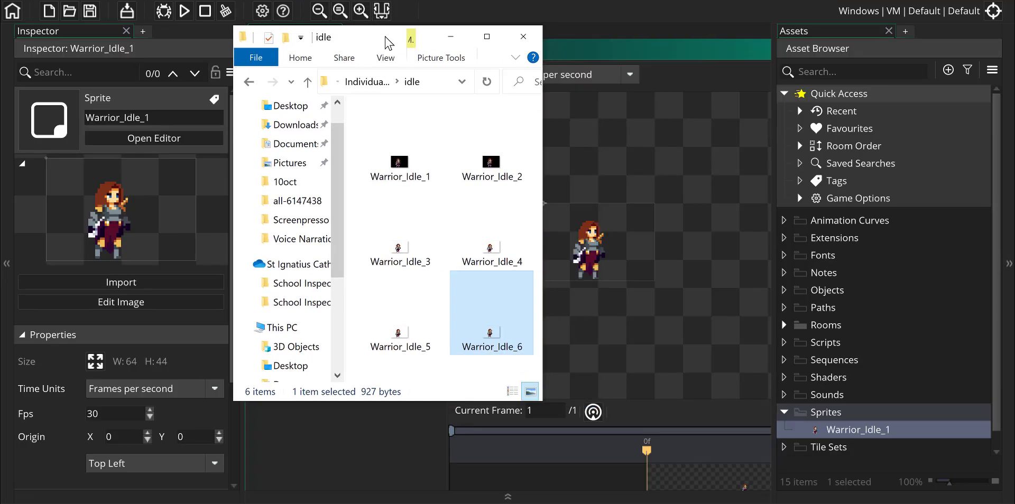
click(488, 159)
shift+click(484, 334)
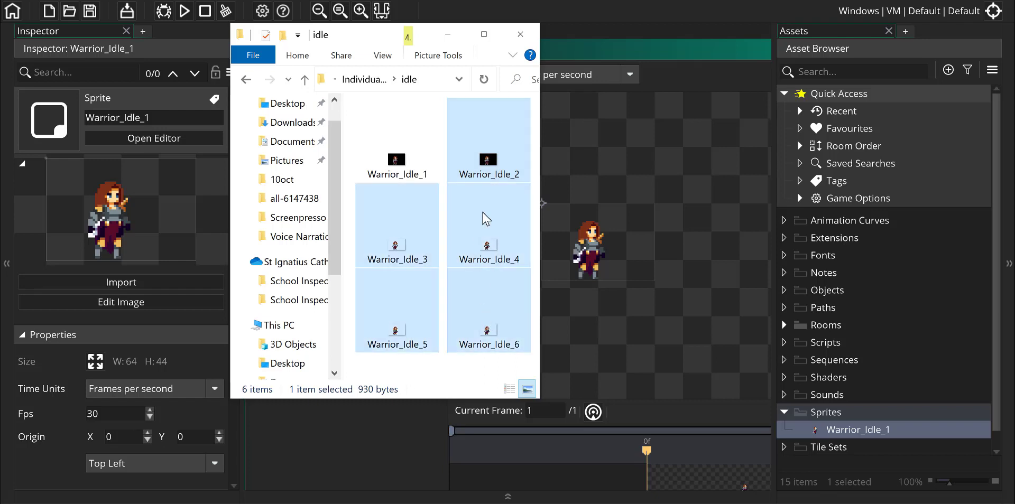
drag(489, 159, 433, 305)
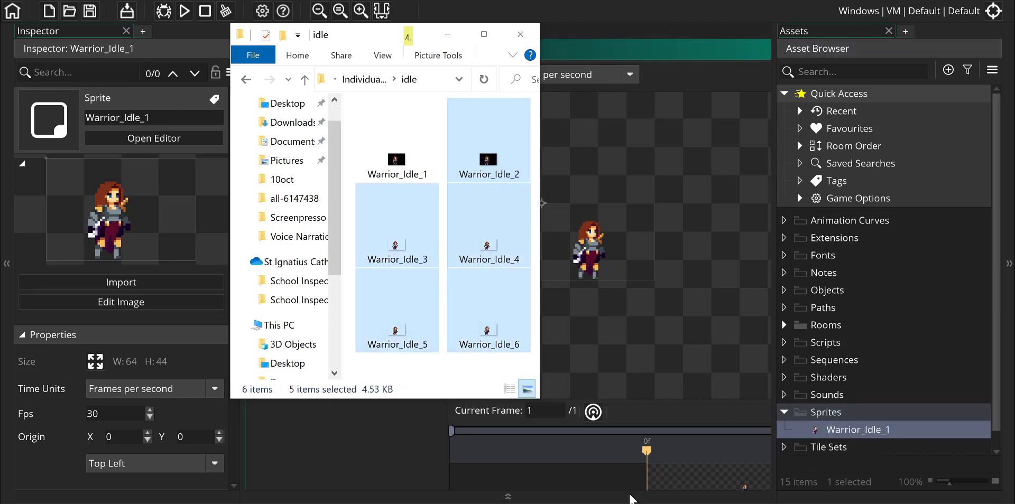
click(638, 503)
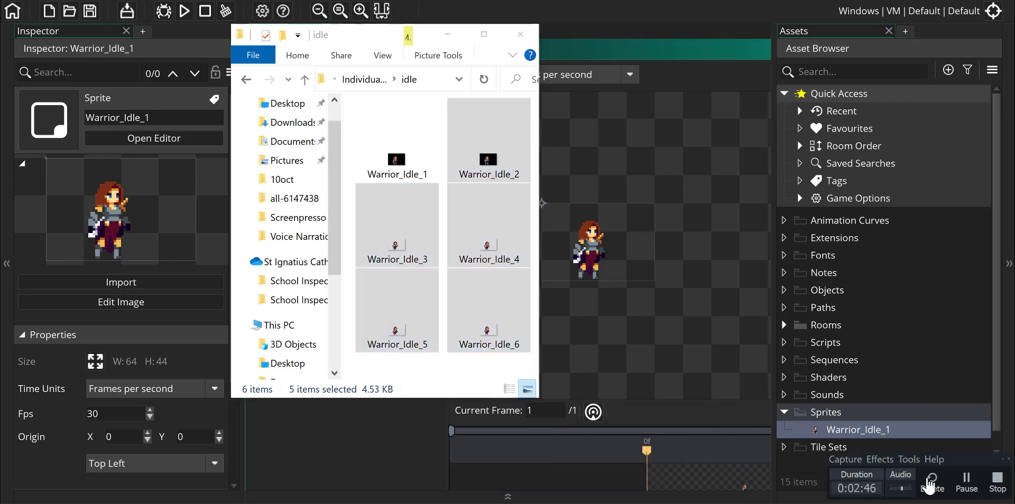
click(967, 488)
click(845, 434)
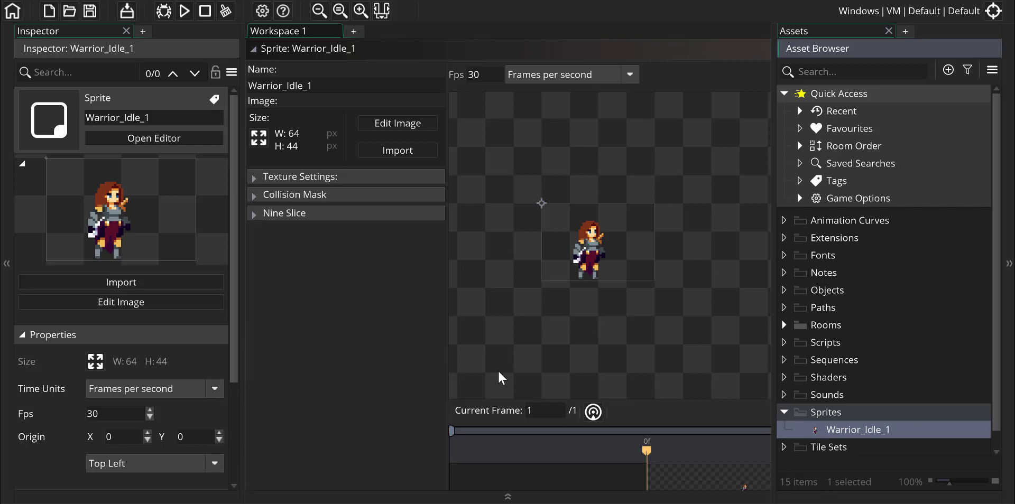
Add the images Warrior_Idle_2 to Warrior_Idle_6 from the idle folder as further frames of the Warrior_Idle_1 sprite
ctrl+scroll(550, 261, up, 2)
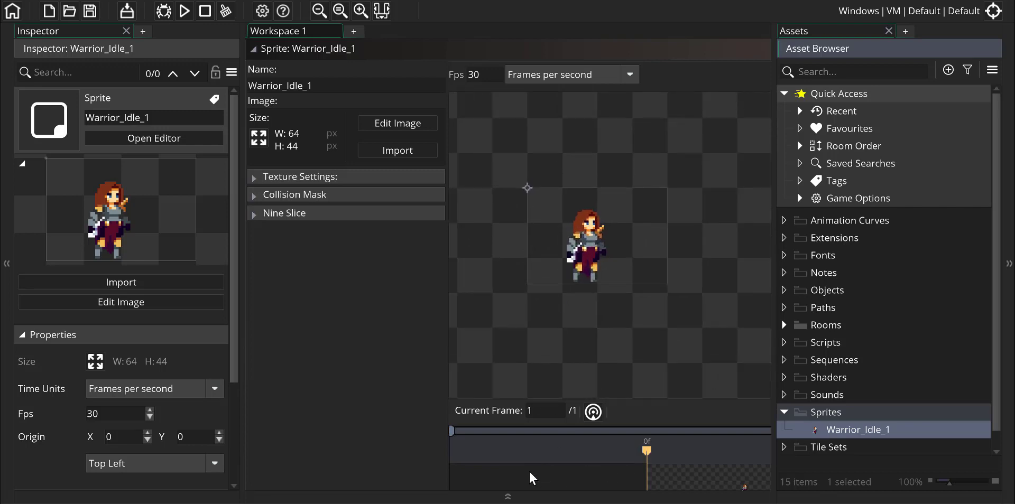
click(308, 503)
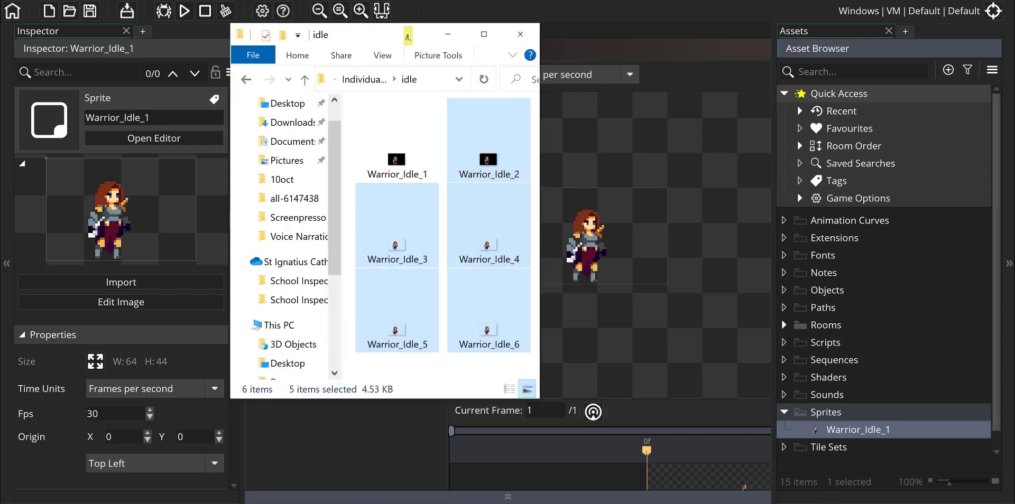
click(465, 155)
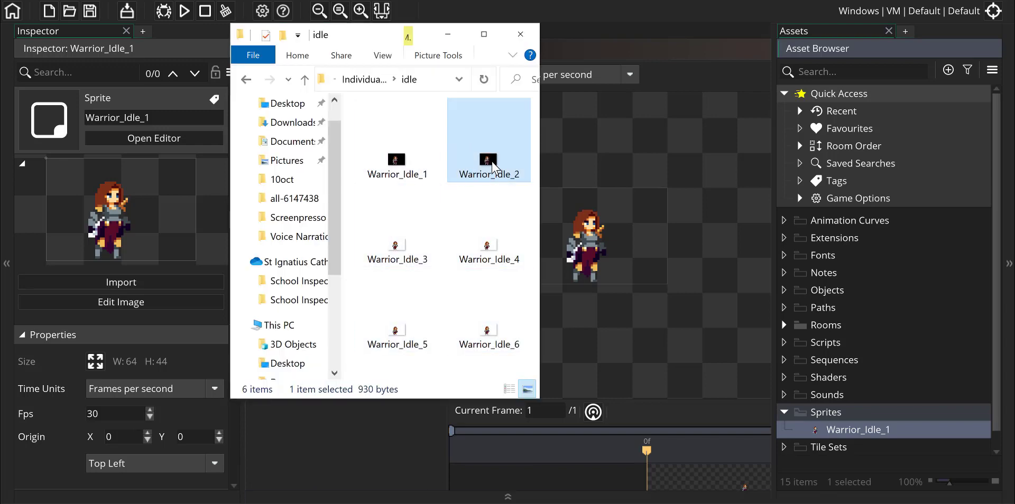
ctrl+click(403, 258)
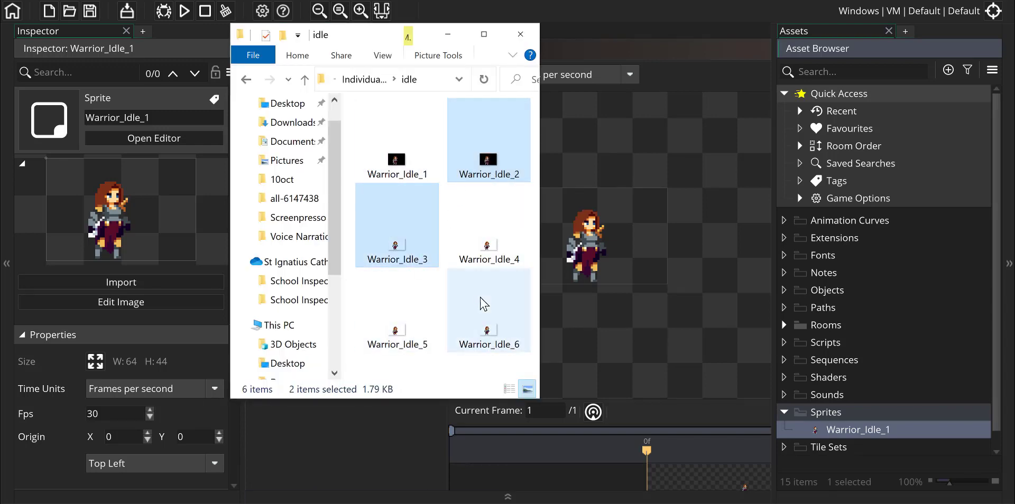
ctrl+click(482, 259)
ctrl+click(403, 344)
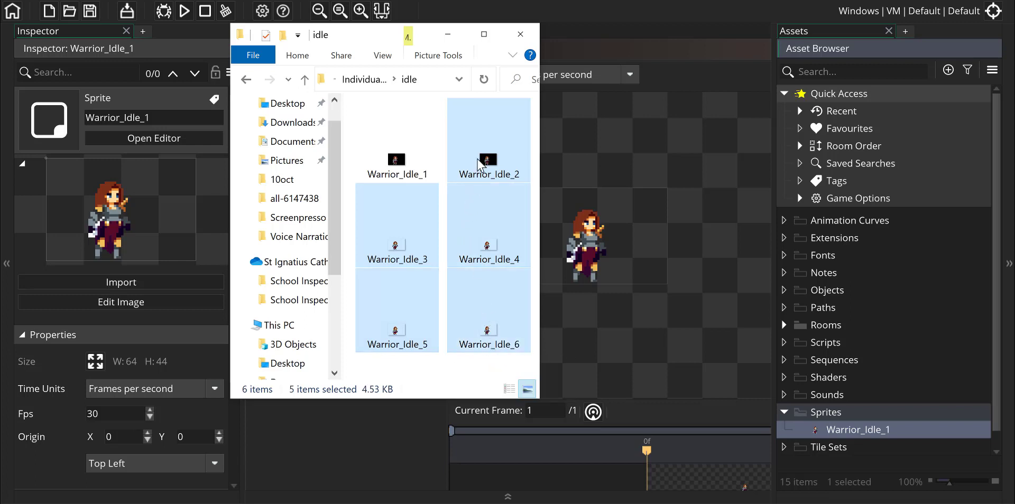
drag(482, 157, 598, 448)
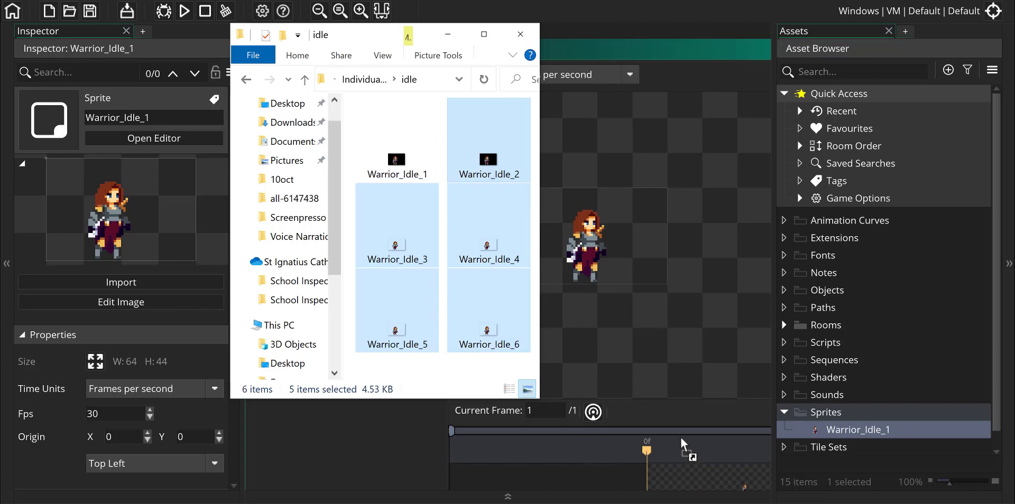
drag(686, 458, 688, 458)
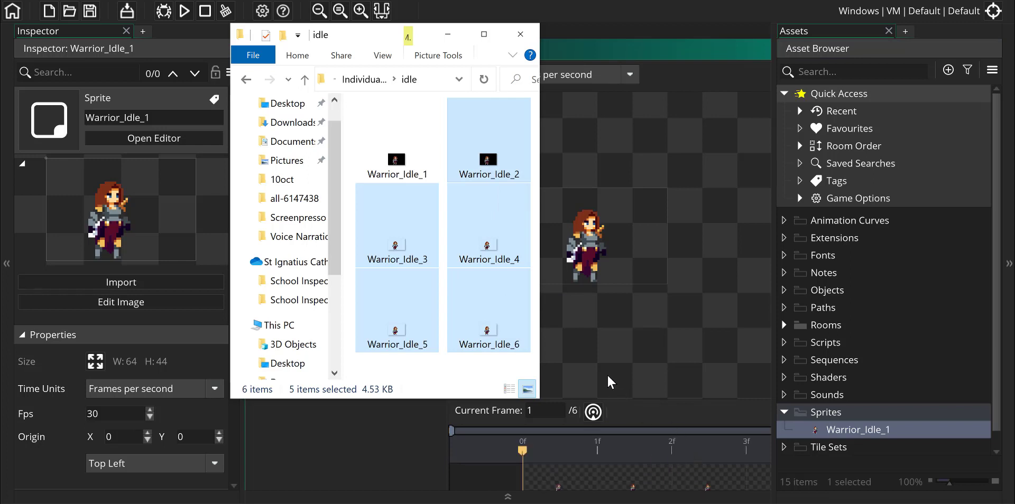
Bring the sprite's frame timeline into full view, and play and pause the idle animation
scroll(654, 410, down, 2)
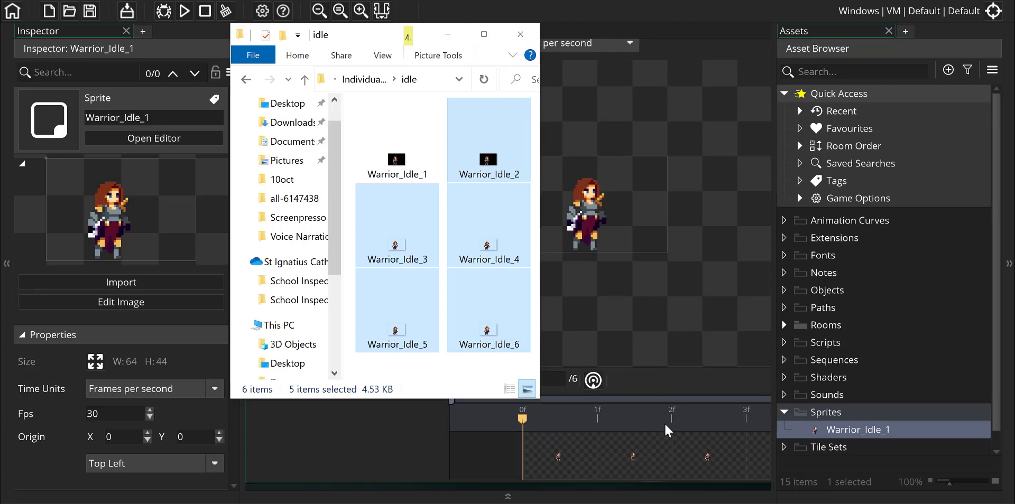
click(559, 496)
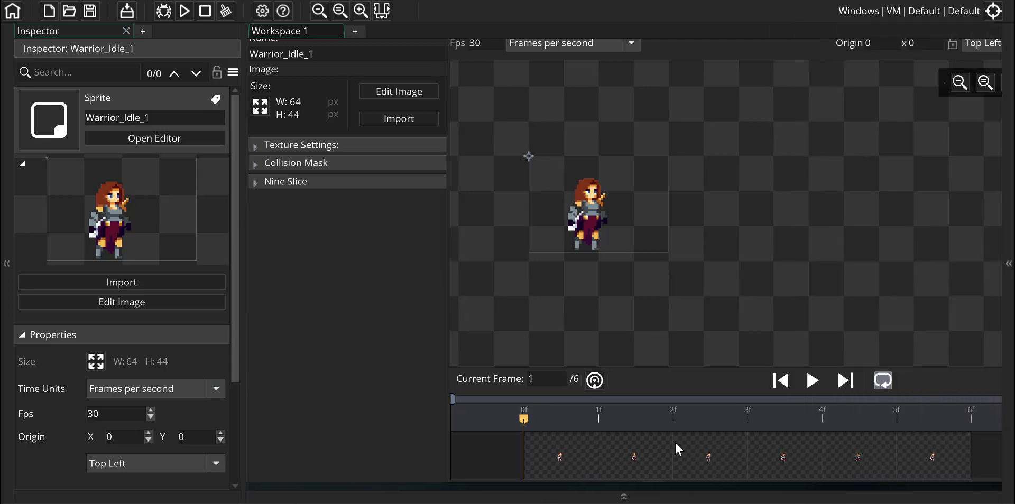
click(817, 384)
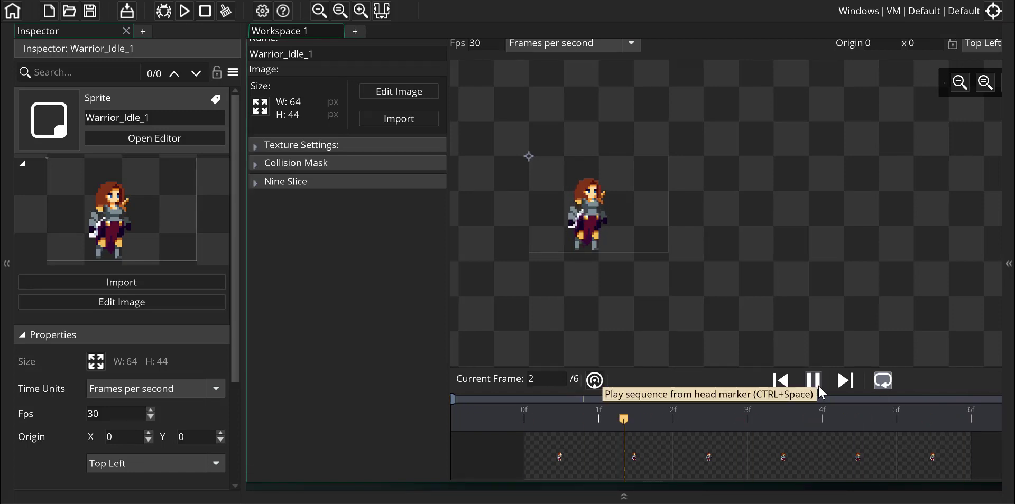
click(817, 387)
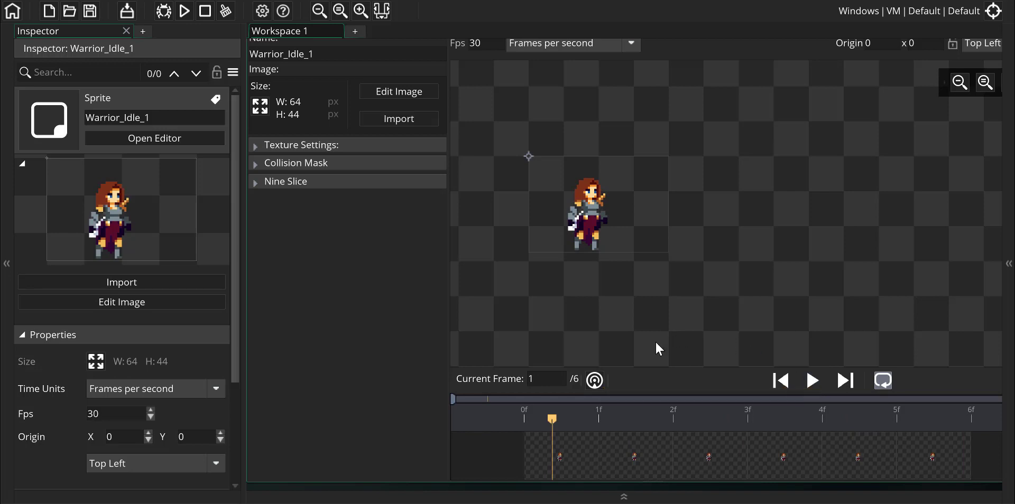
Set the sprite's animation speed to 10 frames per second and preview the idle animation
mouse_move(776, 430)
text(0)
key(Return)
click(810, 388)
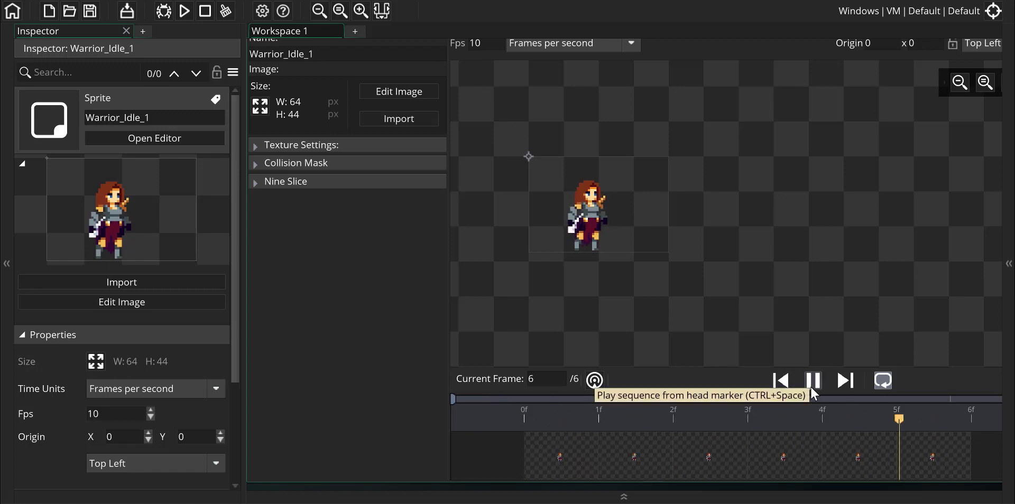
click(810, 386)
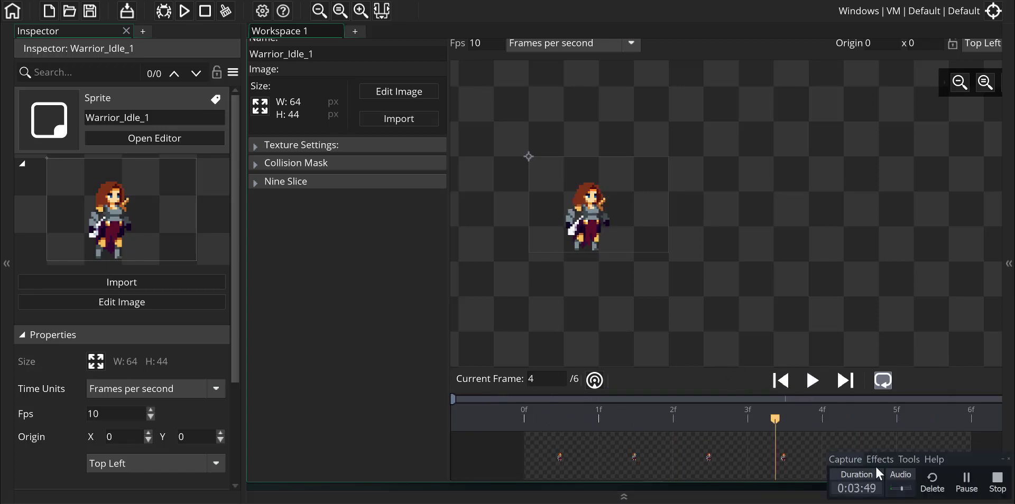
Rename the sprite to spriteIdle and open its frames in the image editor
drag(180, 118, 71, 120)
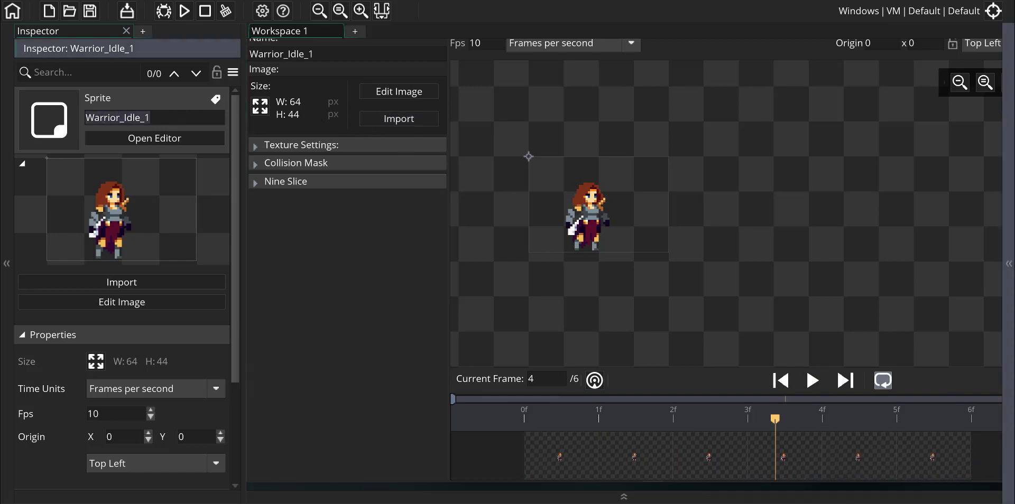
text(spriteIdle)
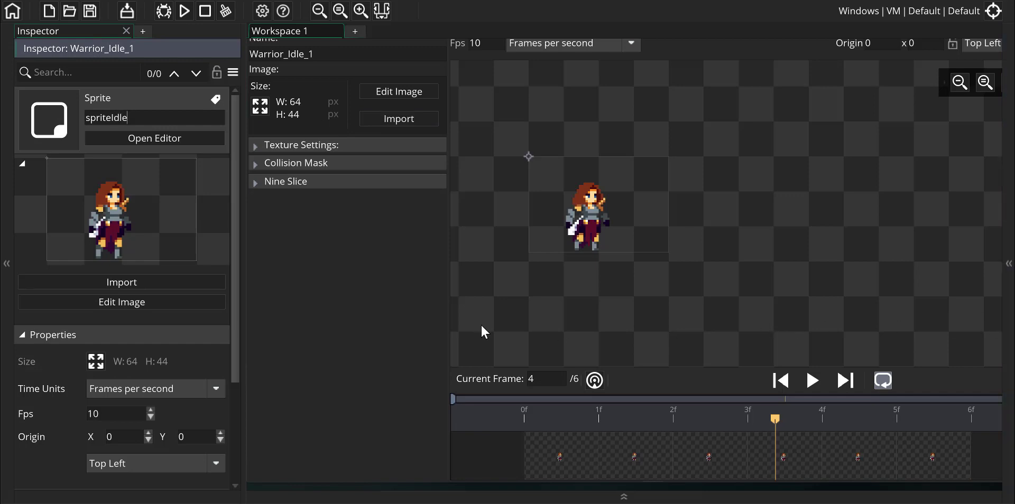
click(369, 294)
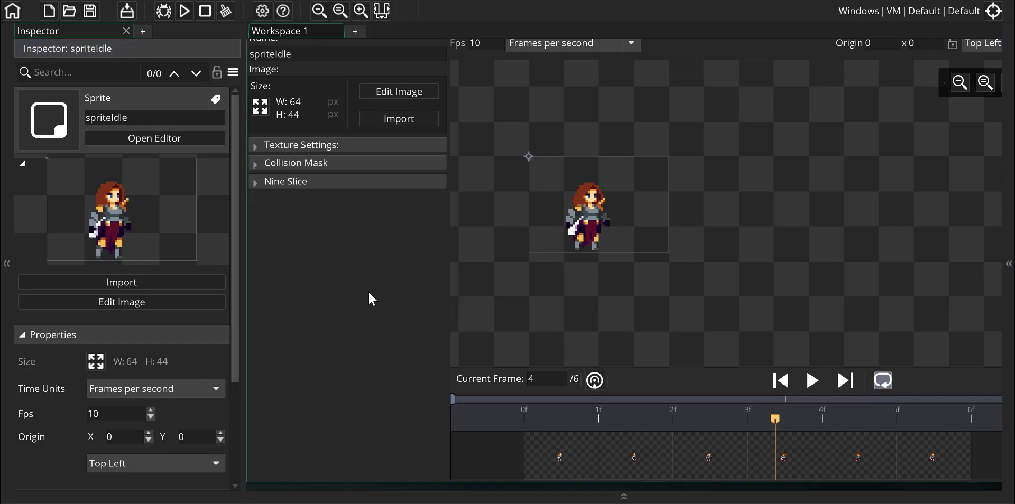
click(108, 118)
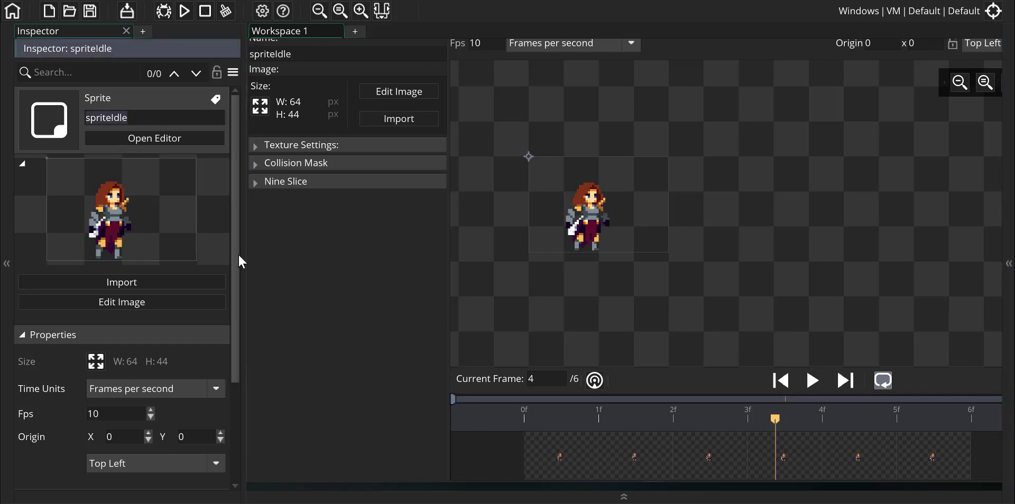
click(336, 357)
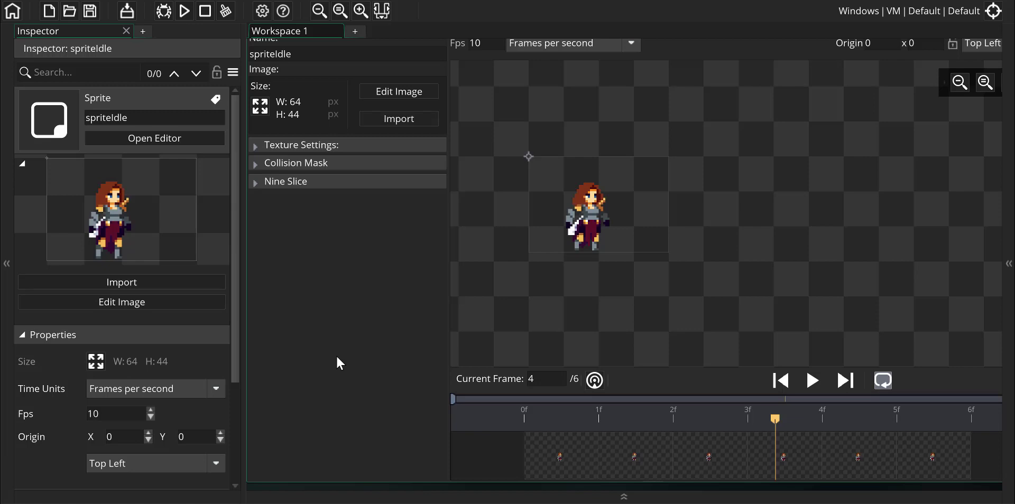
click(387, 92)
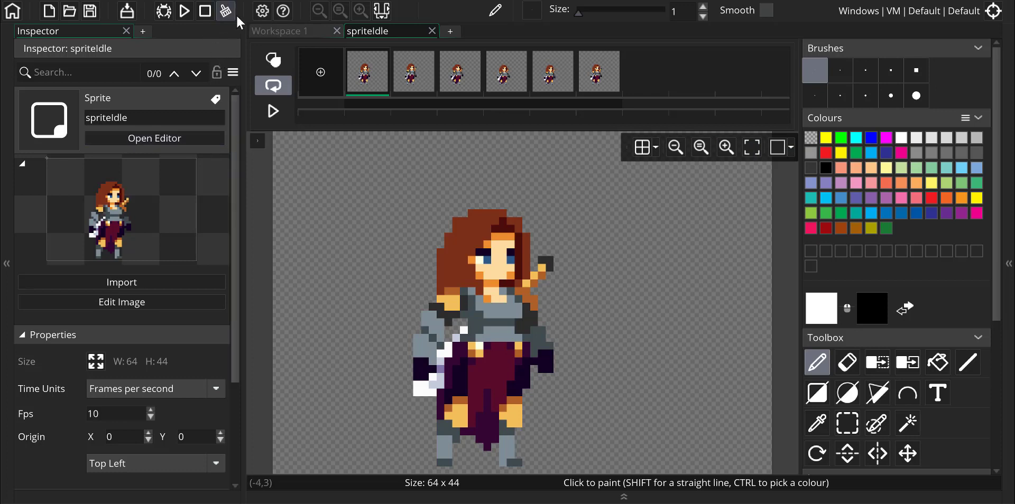
Auto-trim all frames of the spriteIdle sprite and play the trimmed idle animation at a smaller size
right_click(355, 1)
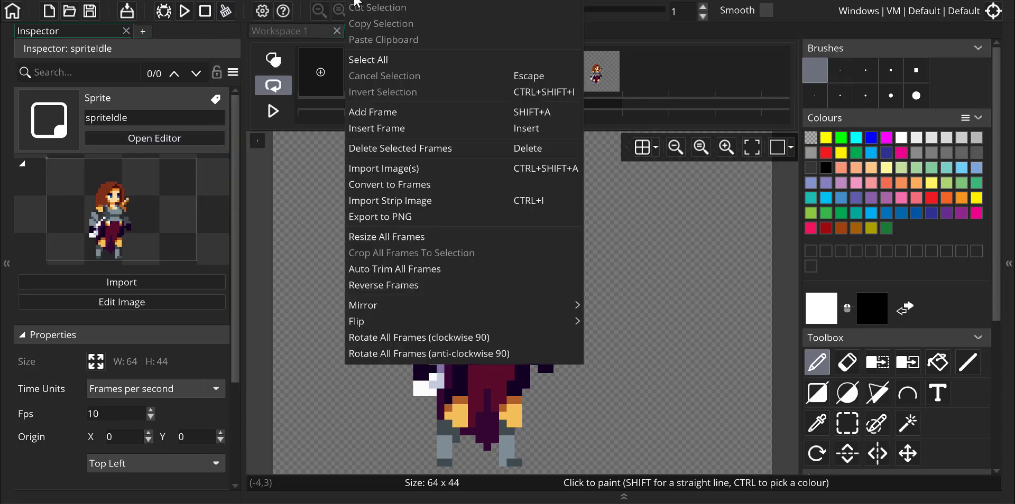
click(391, 270)
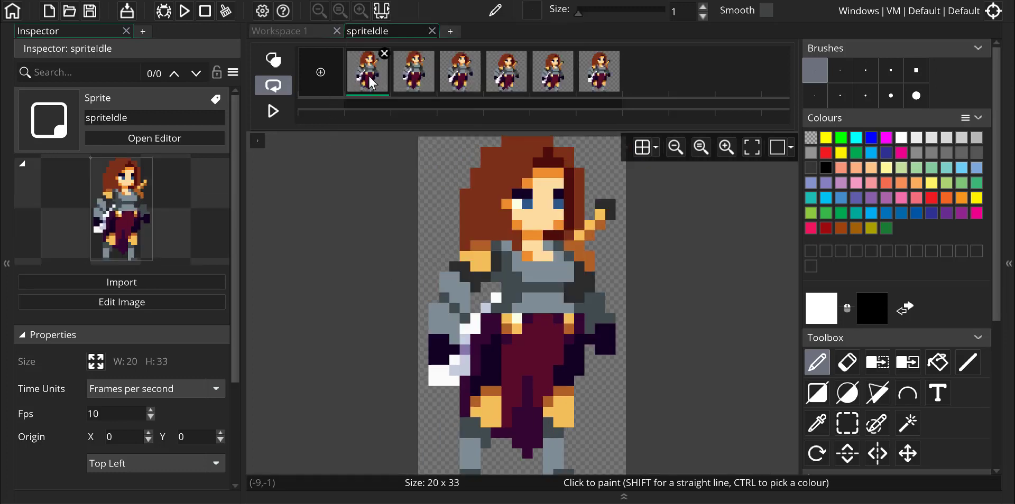
click(423, 246)
click(275, 111)
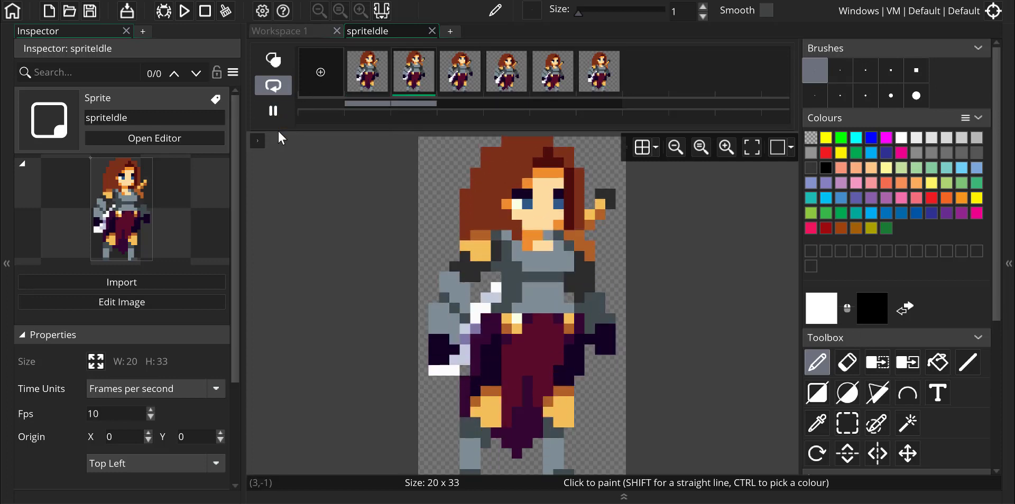
scroll(353, 237, down, 2)
scroll(352, 236, down, 5)
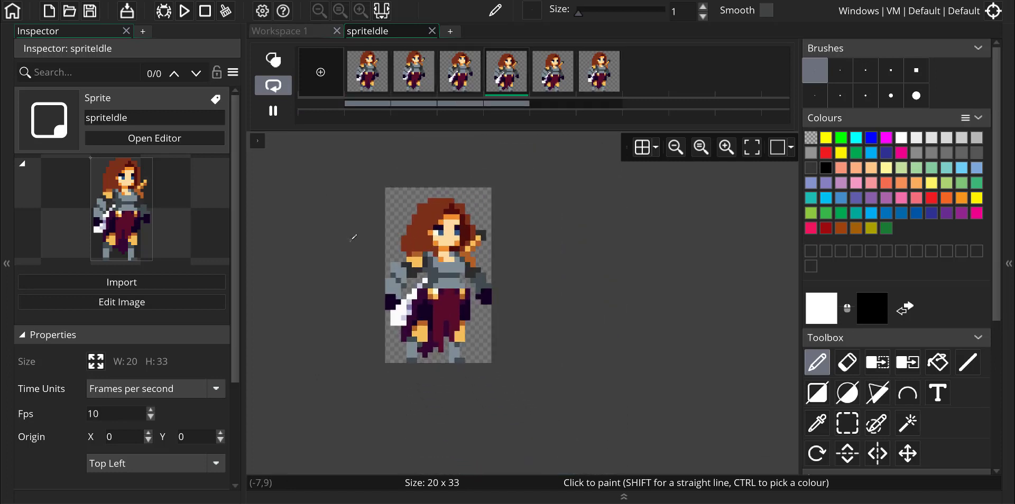
scroll(335, 228, down, 3)
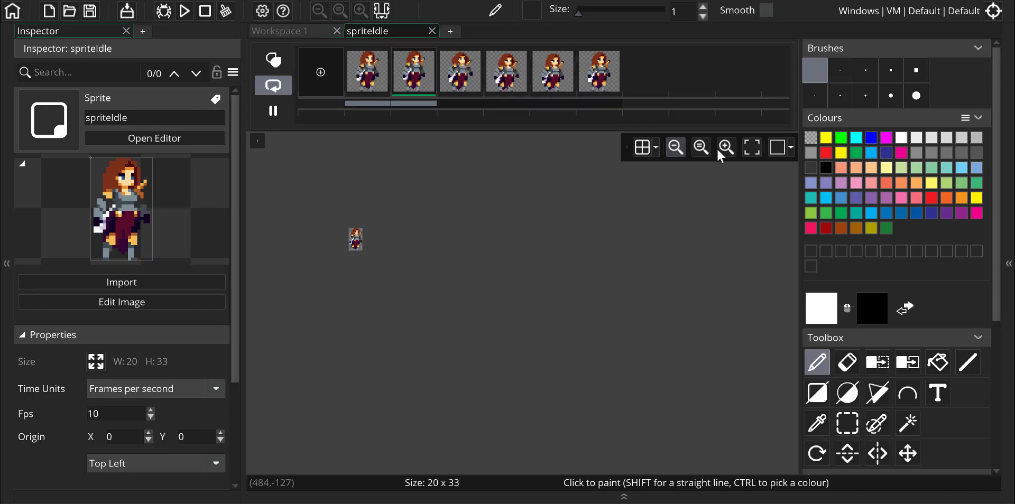
mouse_move(896, 476)
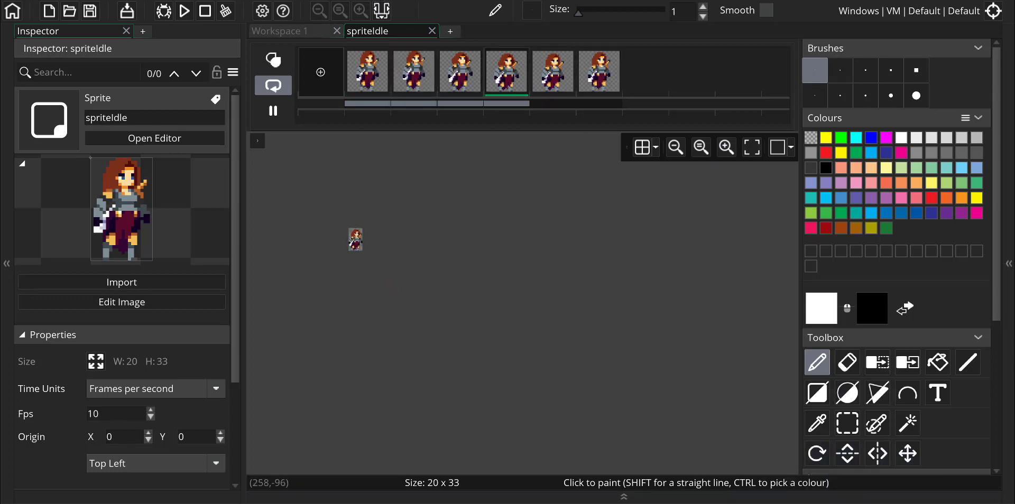
Reset the window layout, confirming that open resources close, and reopen spriteIdle from the Sprites group
click(223, 0)
click(226, 46)
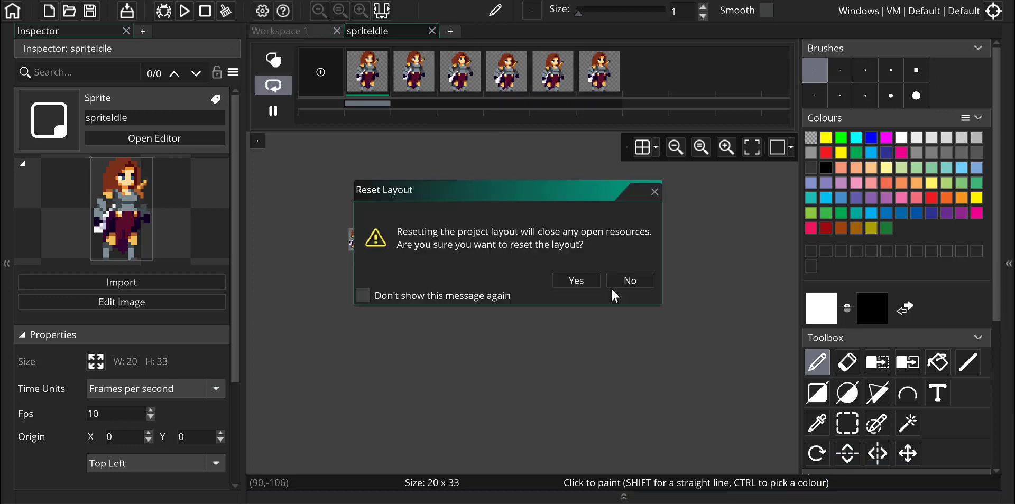
click(571, 282)
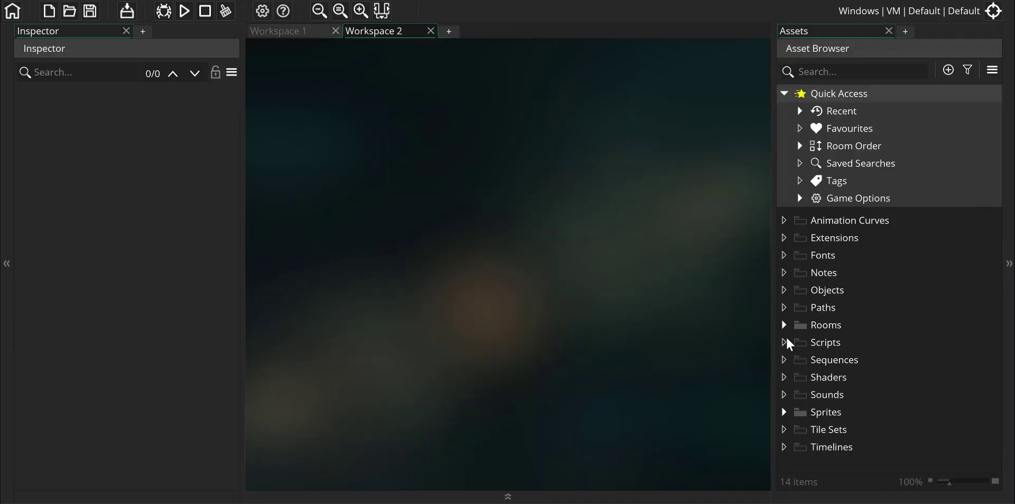
click(783, 407)
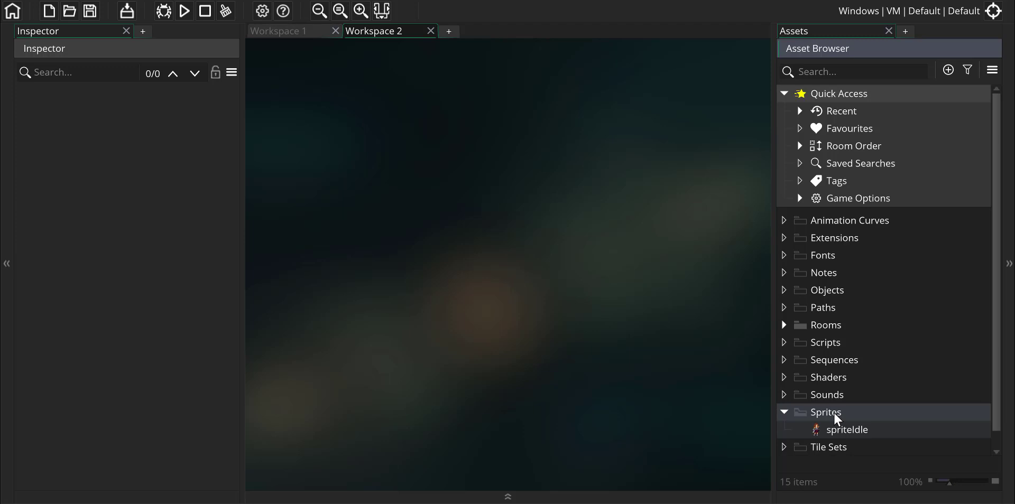
double_click(831, 430)
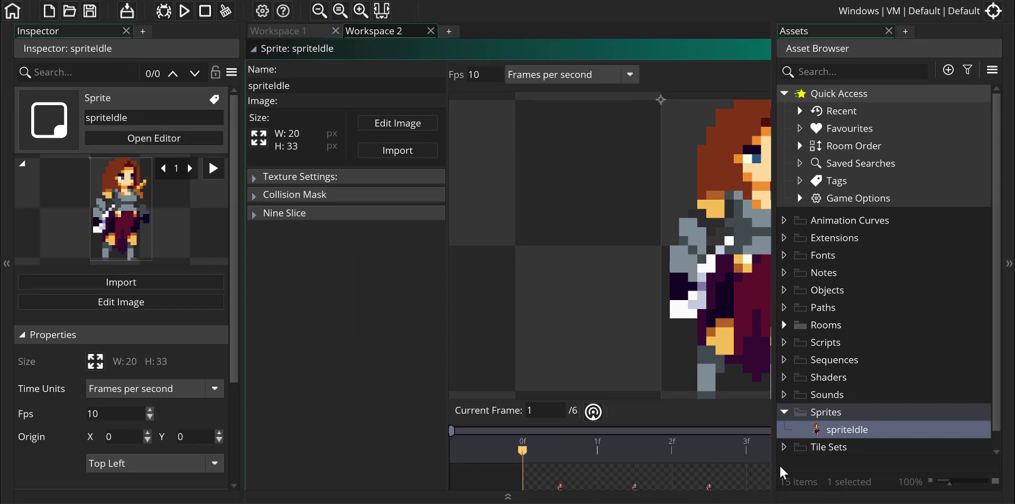
Adjust the width of the Asset Browser and close Workspace 2
drag(773, 467, 932, 470)
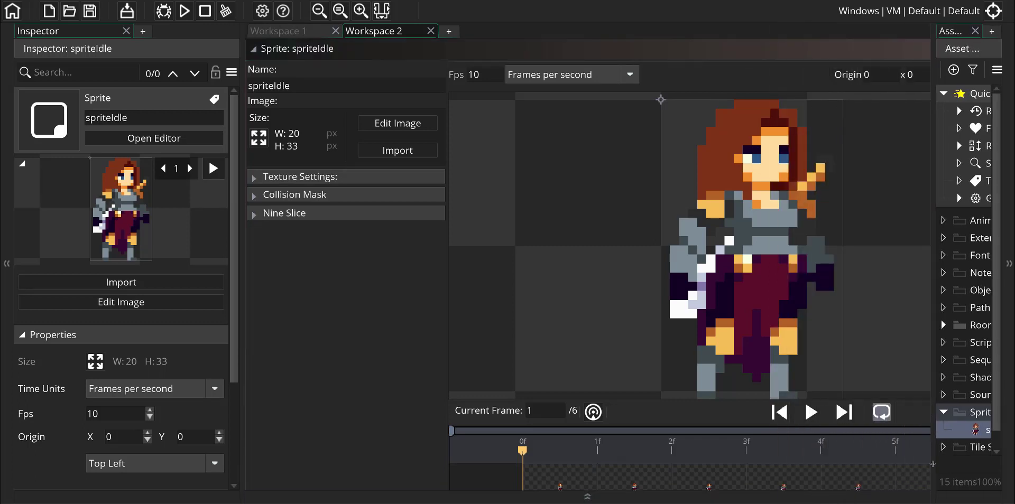
drag(930, 469, 737, 468)
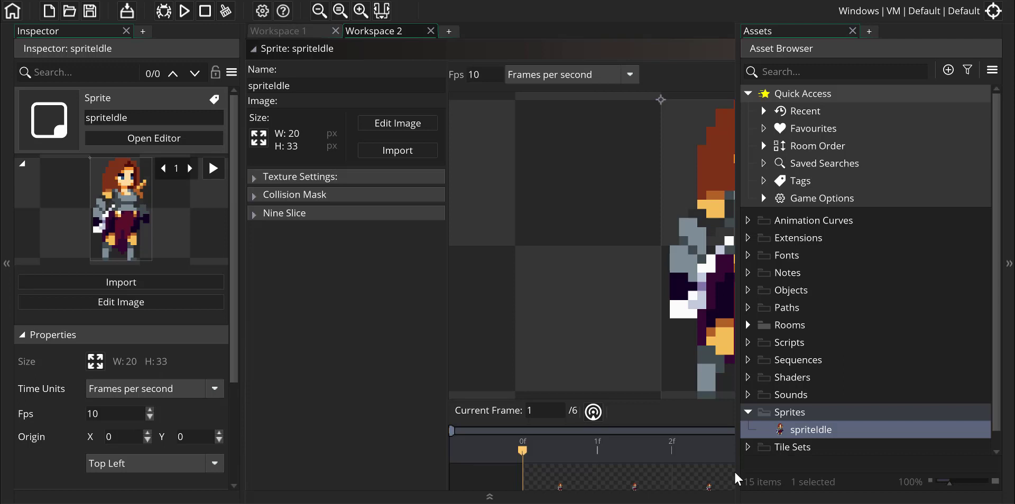
click(429, 30)
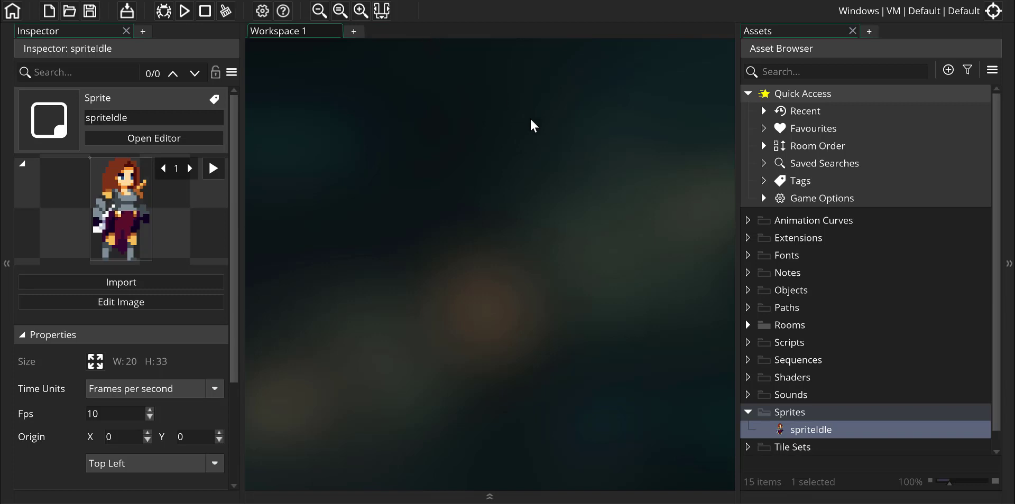
Create a new sprite in the Sprites group and name it spriteRun
right_click(792, 410)
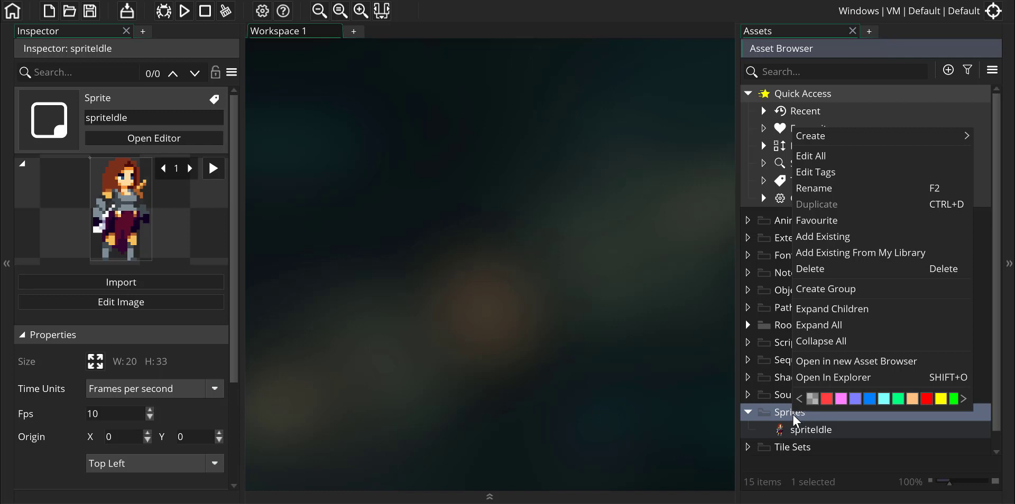
click(792, 415)
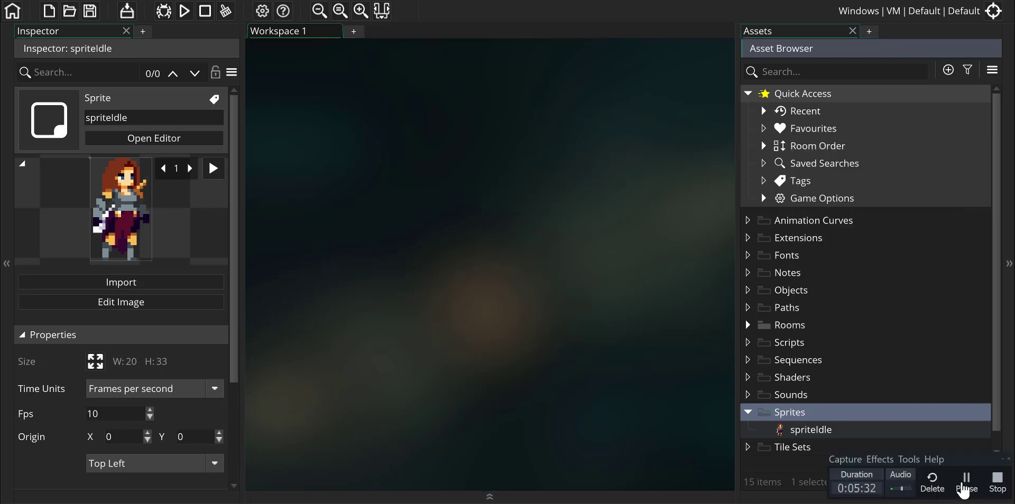
right_click(791, 410)
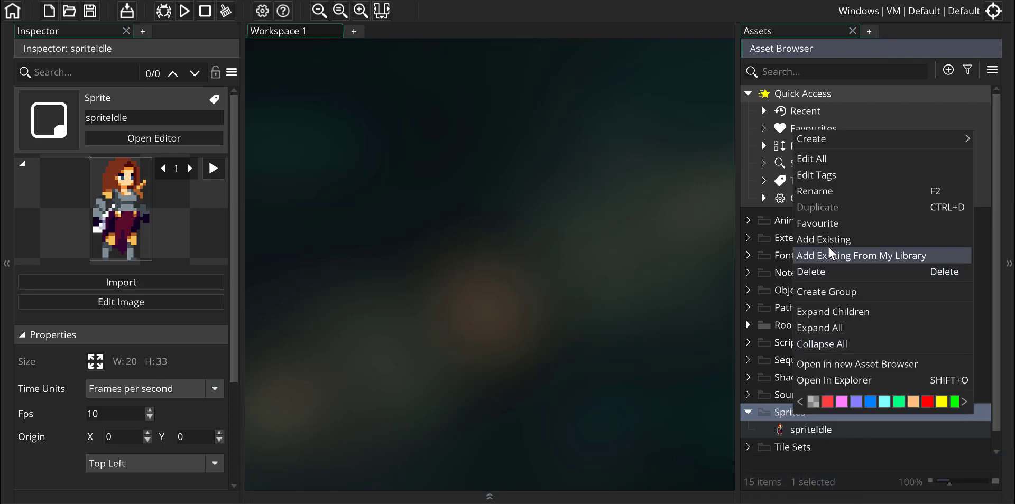
mouse_move(820, 141)
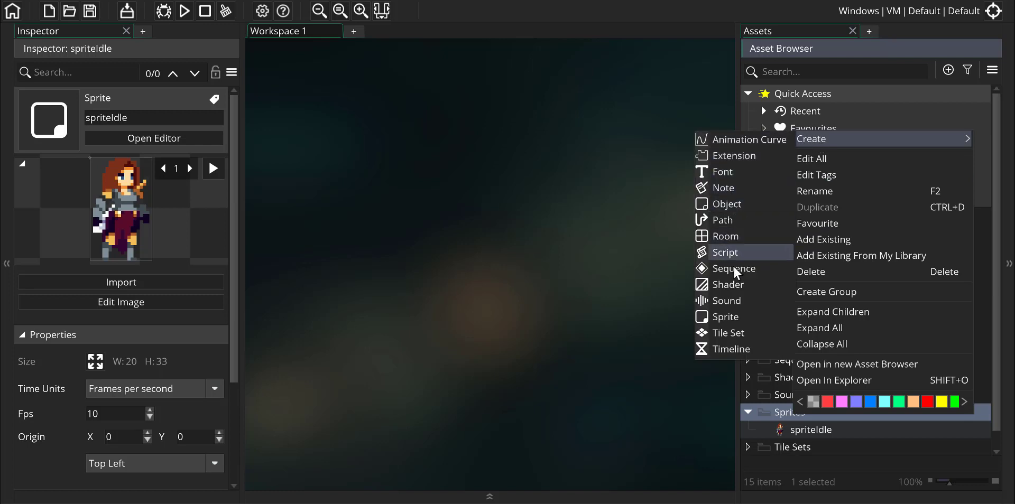
click(723, 320)
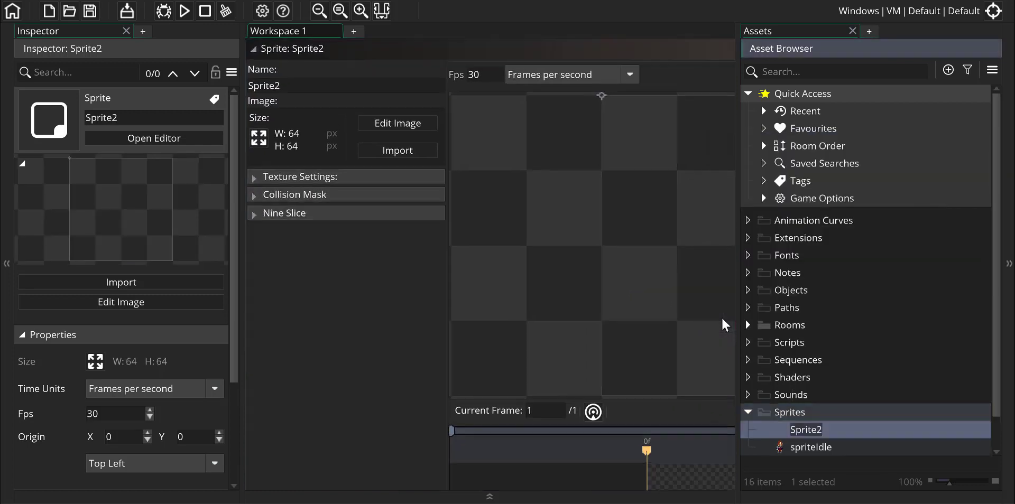
text(spriteRun)
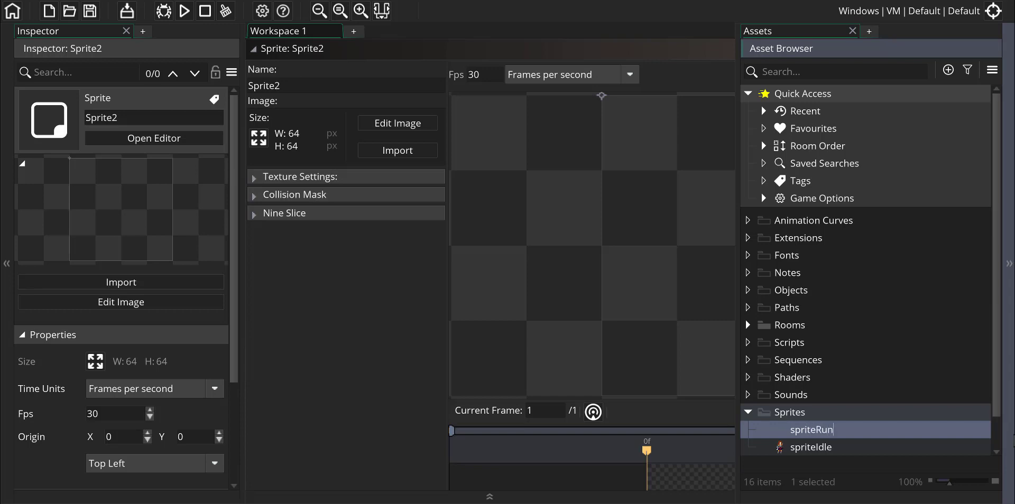
key(Return)
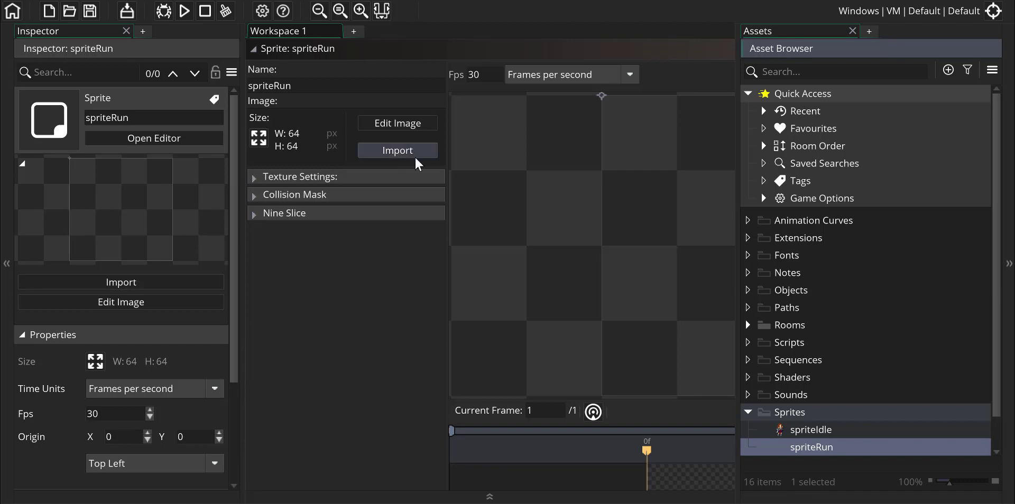
Import Warrior_Sheet-Effect from the SpriteSheet folder of Warrior-V1.3 into spriteRun, confirming the import
click(398, 150)
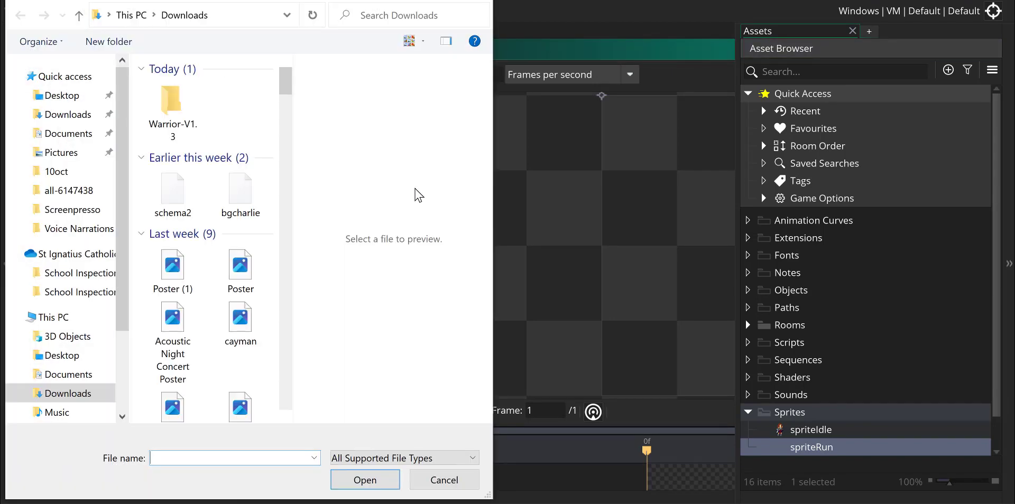
click(176, 100)
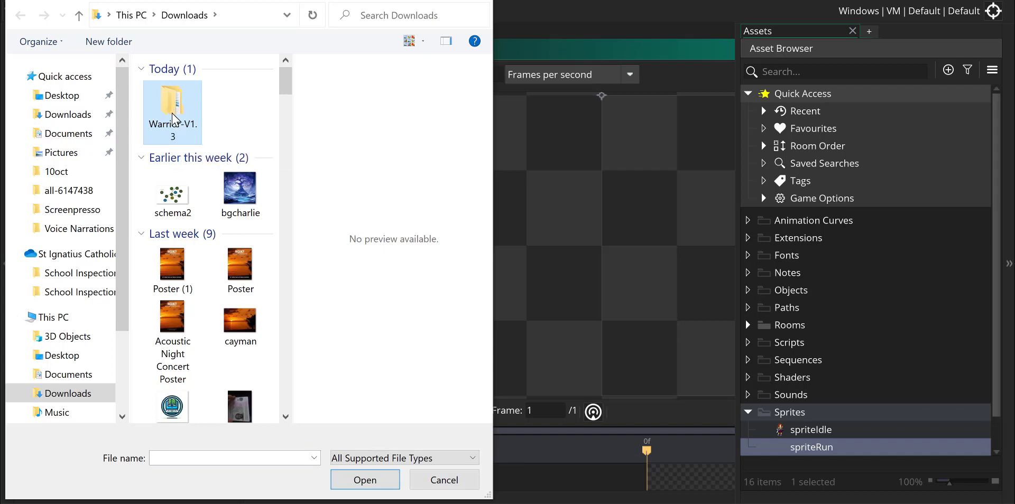
double_click(174, 117)
double_click(172, 91)
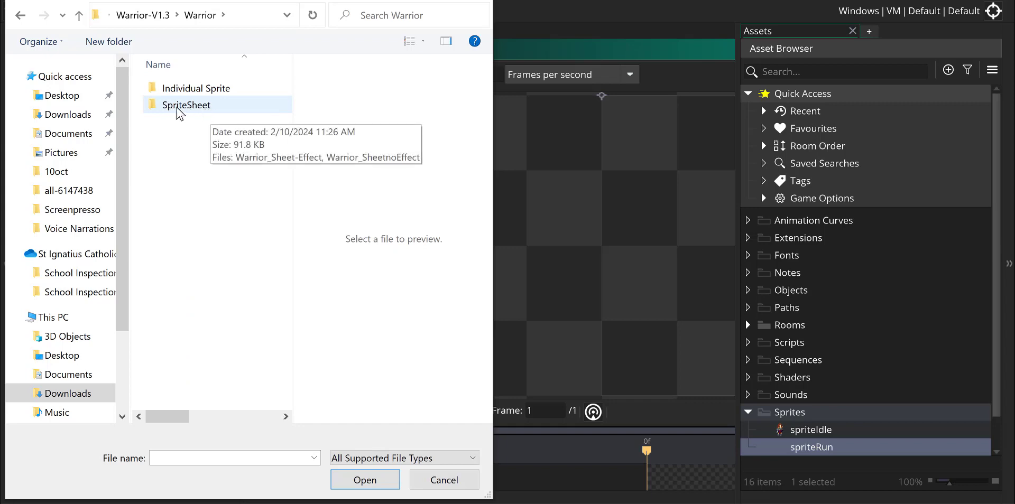
double_click(178, 107)
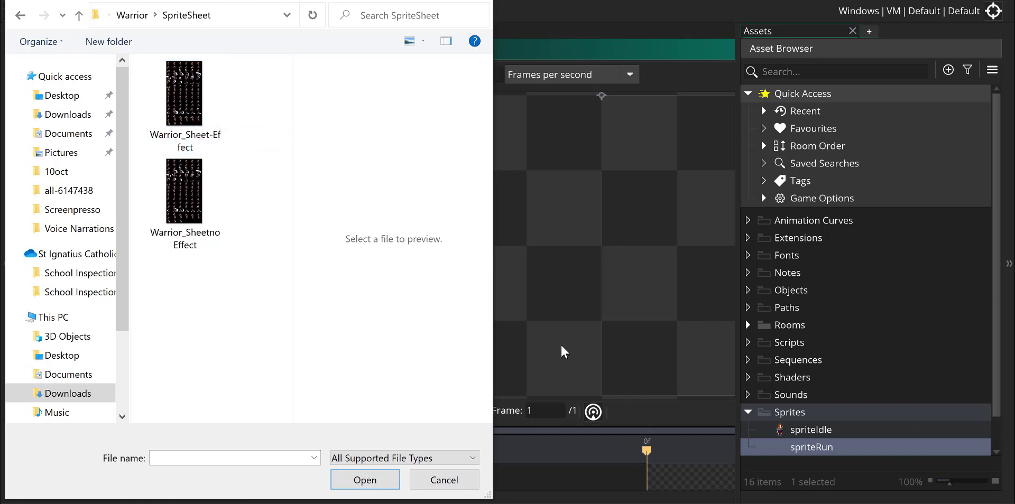
double_click(180, 82)
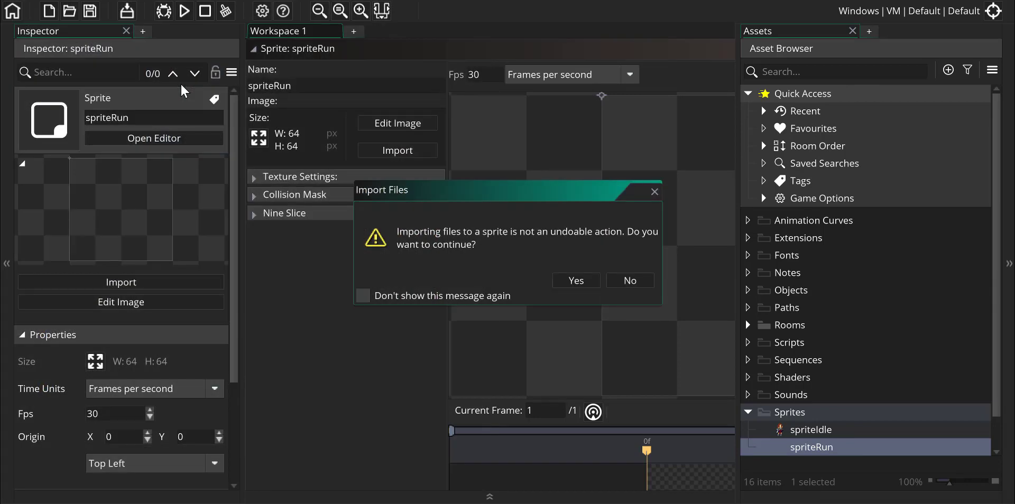
click(576, 281)
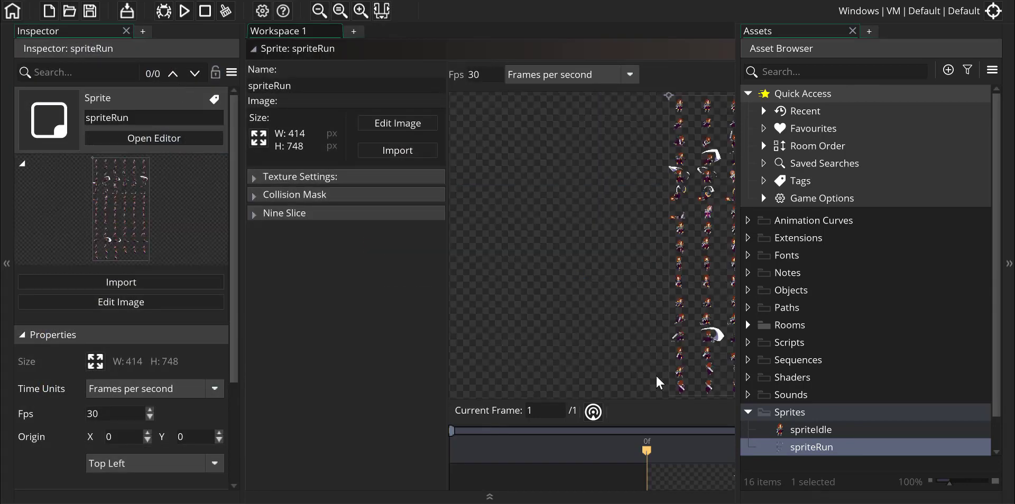
Hide the Asset Browser and open the Convert to Frames settings for spriteRun's sheet in the image editor
click(1011, 403)
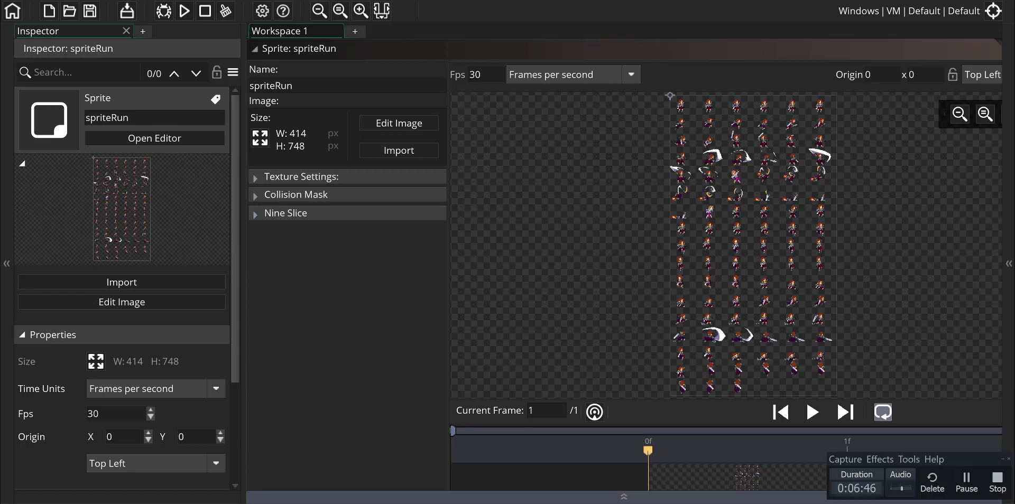
click(962, 489)
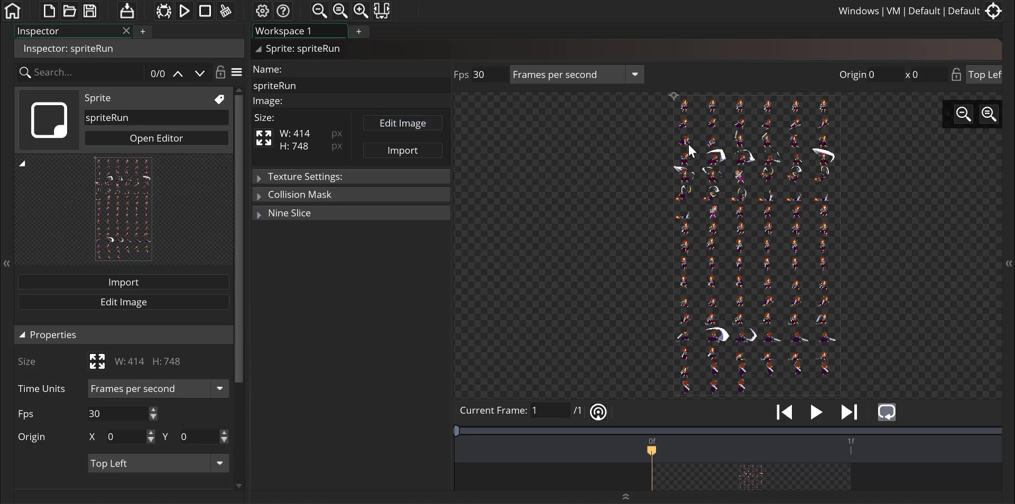
click(402, 124)
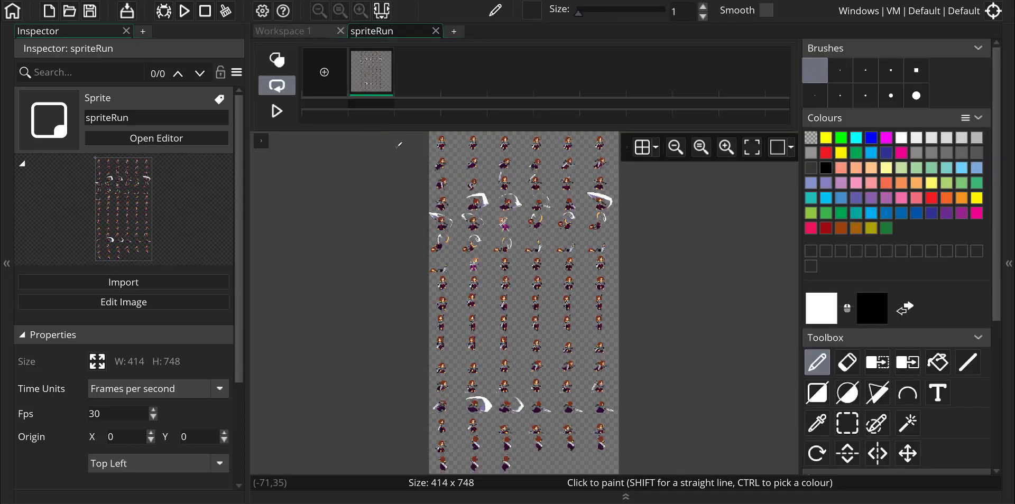
click(360, 2)
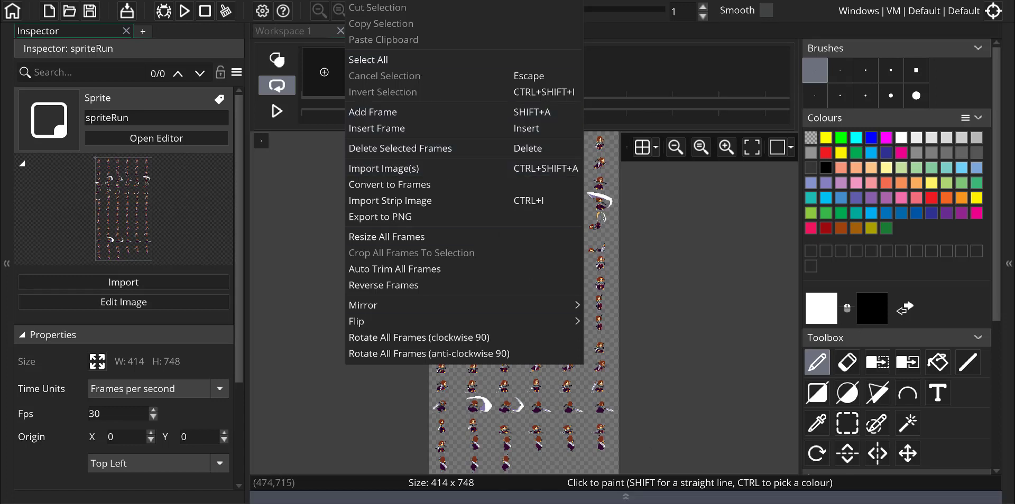
click(392, 184)
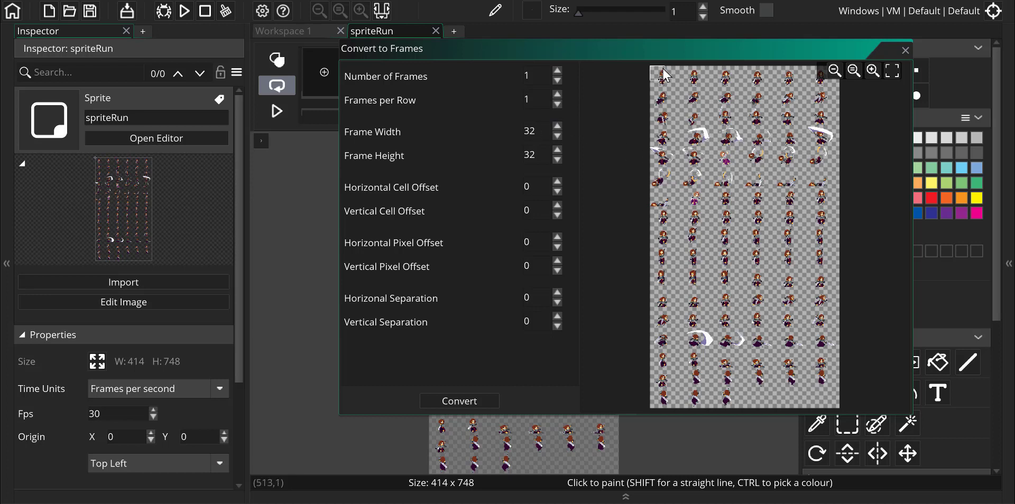
Set the frame width to 64 and the frame height to 44 for converting the sprite sheet
click(873, 71)
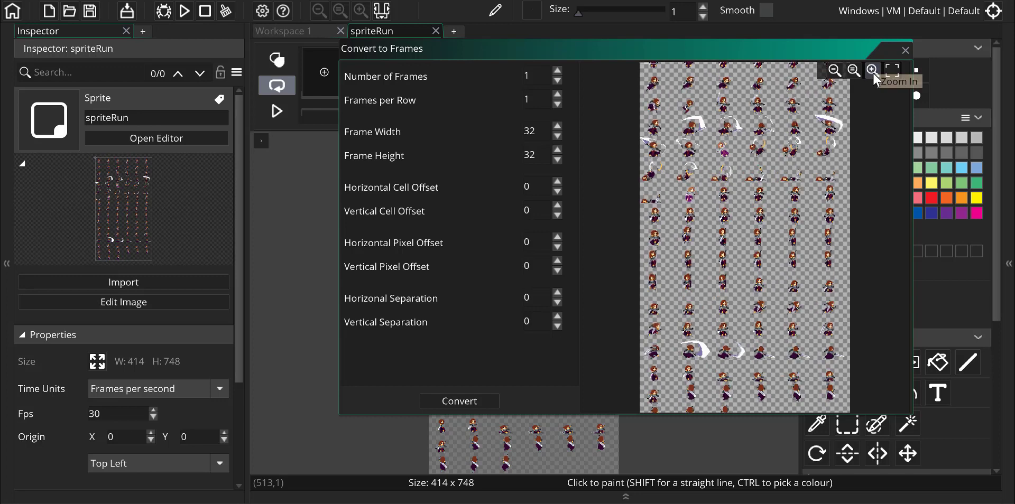
scroll(790, 141, down, 2)
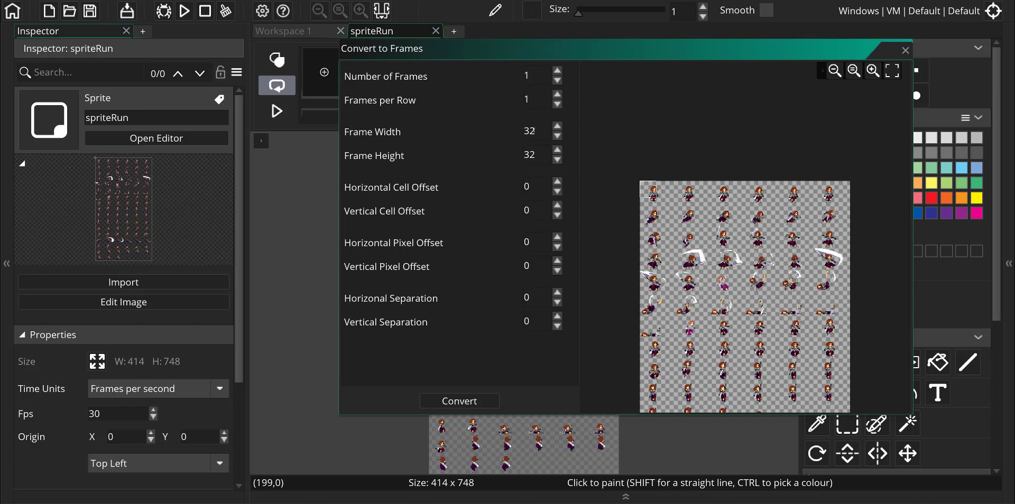
text(6)
text(4)
text(3)
text(4)
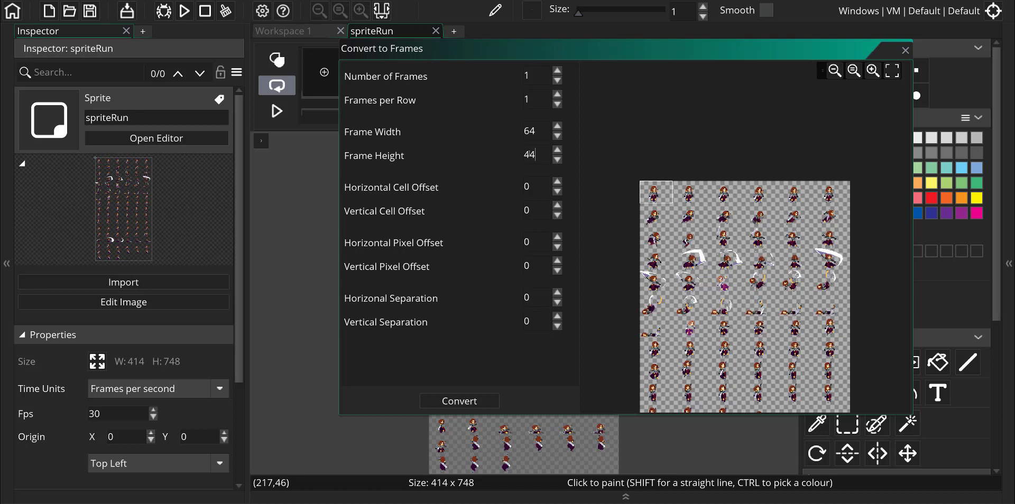
Set the conversion to 7 frames with 6 frames per row, and move the frame grid to the start of the sheet's second row
mouse_move(944, 481)
click(652, 219)
click(649, 212)
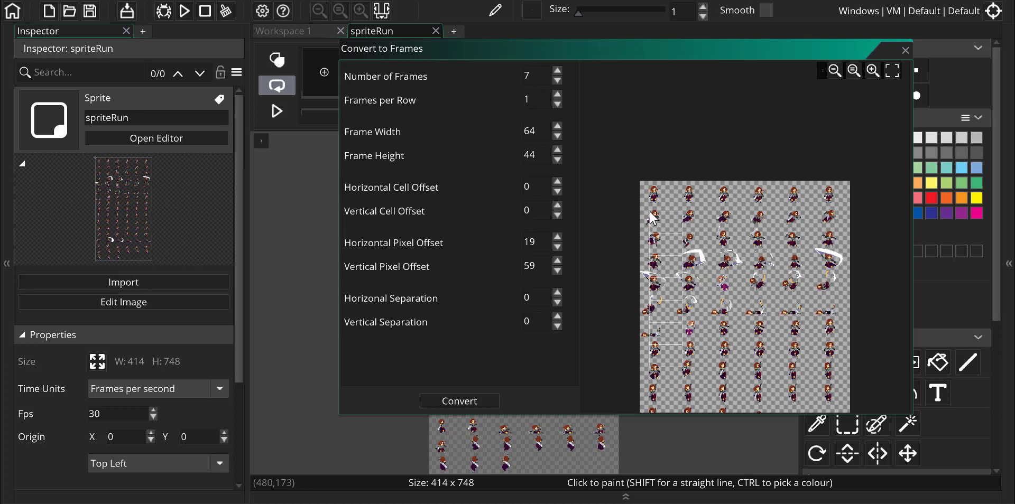
mouse_move(649, 212)
mouse_down()
mouse_move(680, 233)
mouse_move(674, 217)
mouse_move(708, 203)
mouse_move(813, 204)
mouse_move(659, 220)
mouse_move(640, 206)
mouse_up()
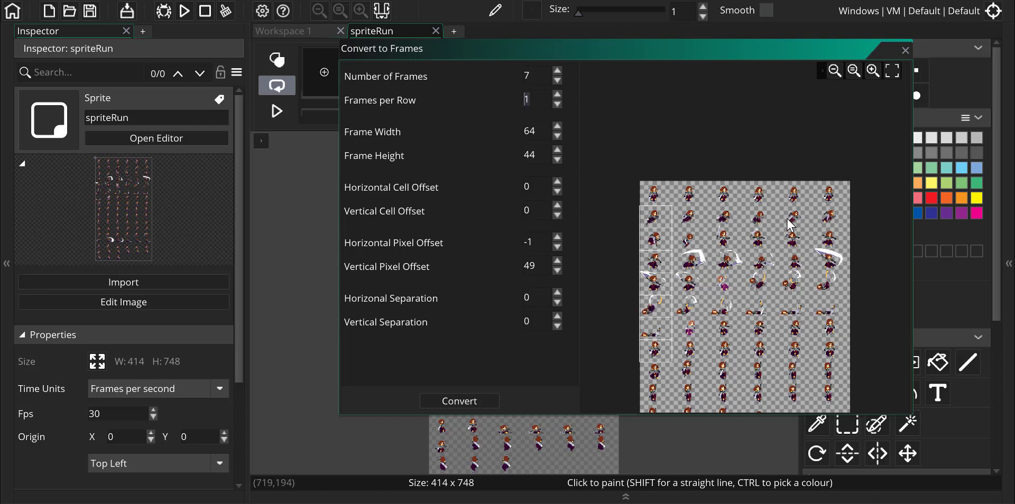
text(6)
click(506, 186)
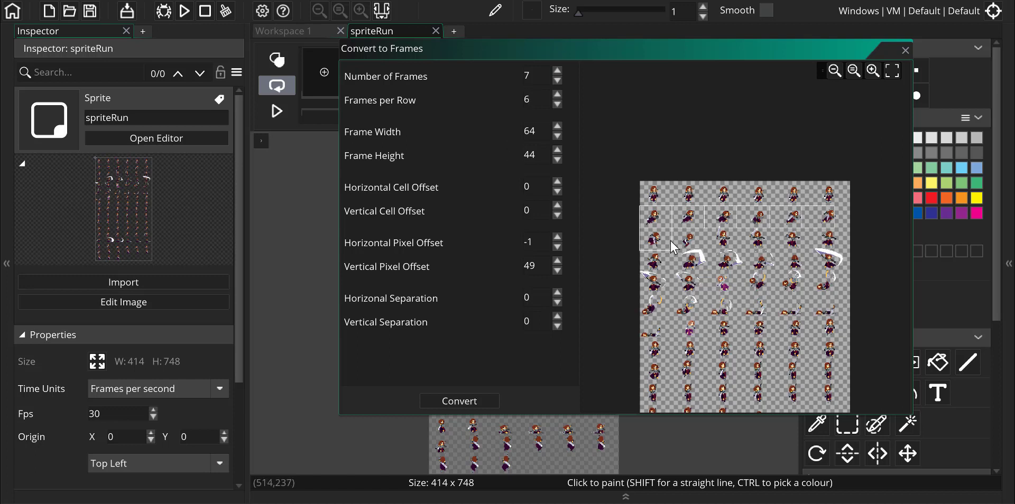
Reposition the frame grid over the run poses starting in the second row and convert the sheet, replacing the existing sprite frames
drag(670, 231, 641, 211)
click(478, 402)
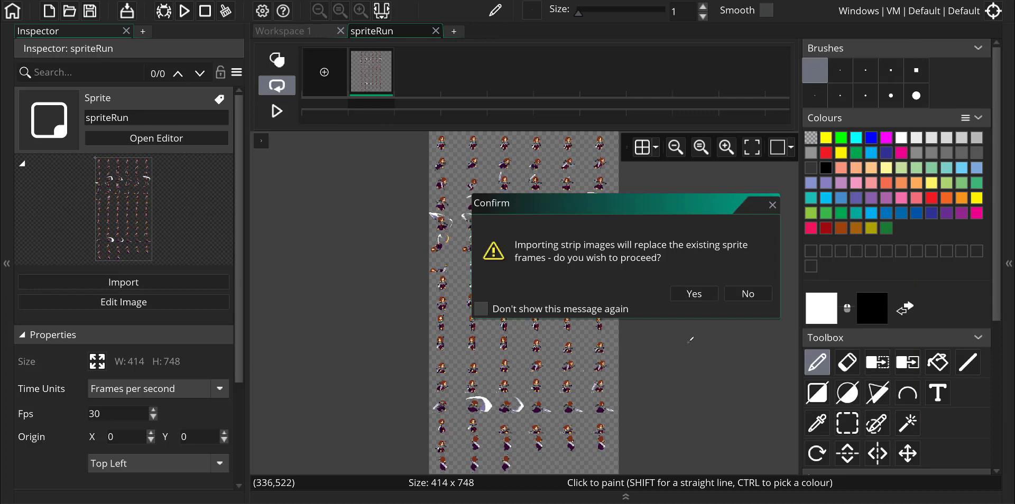
click(698, 294)
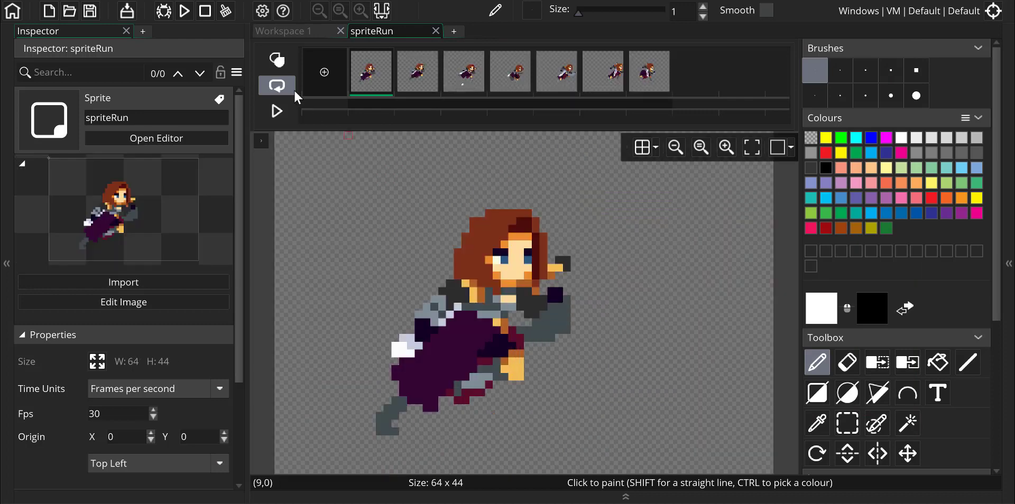
Play and pause spriteRun's animation to check the converted frames on the canvas
click(277, 112)
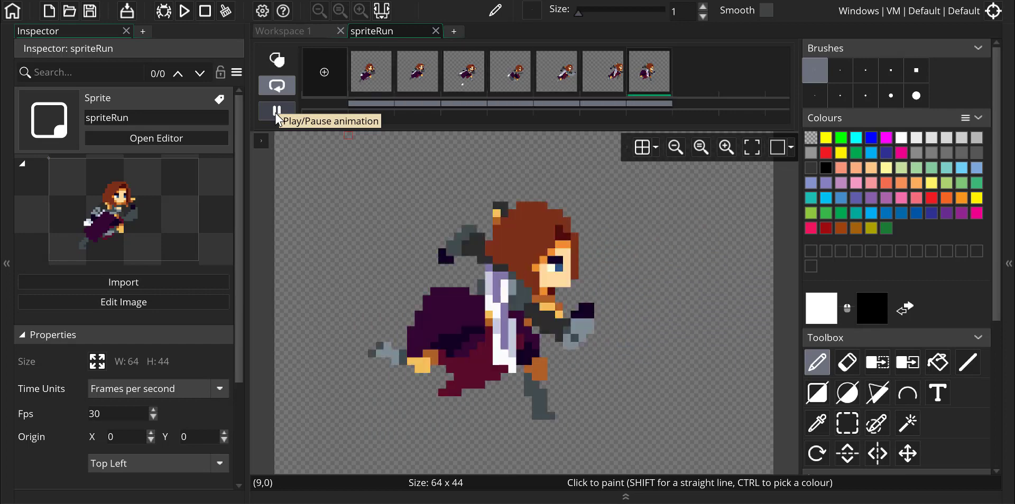
click(276, 112)
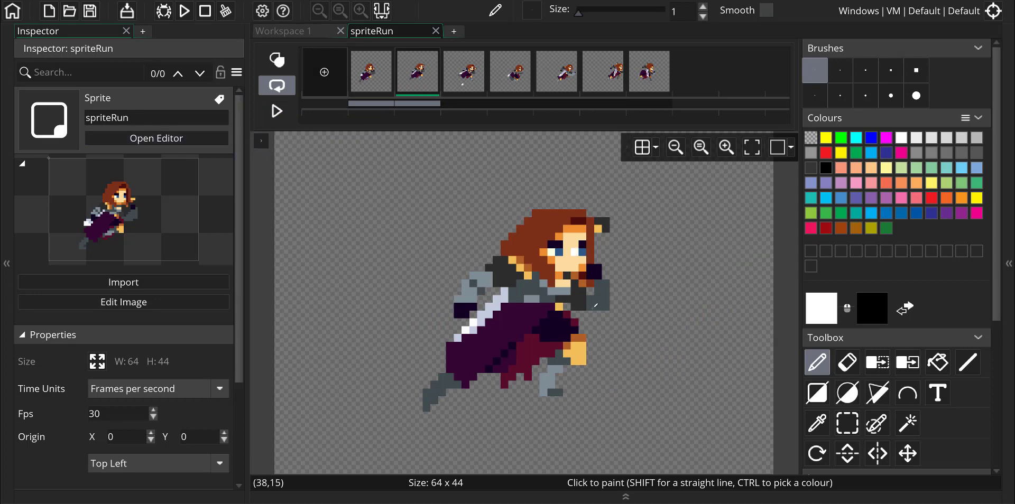
scroll(653, 322, down, 6)
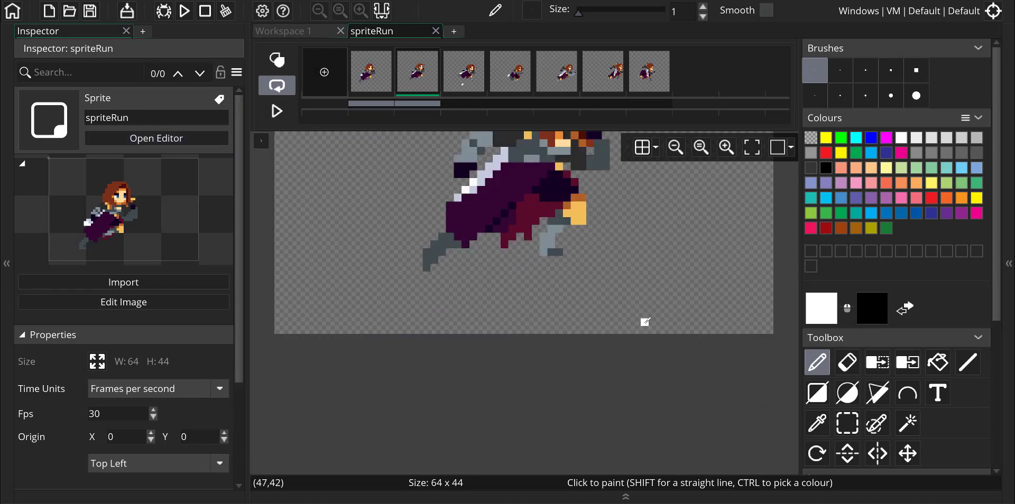
scroll(643, 318, down, 1)
scroll(616, 276, up, 8)
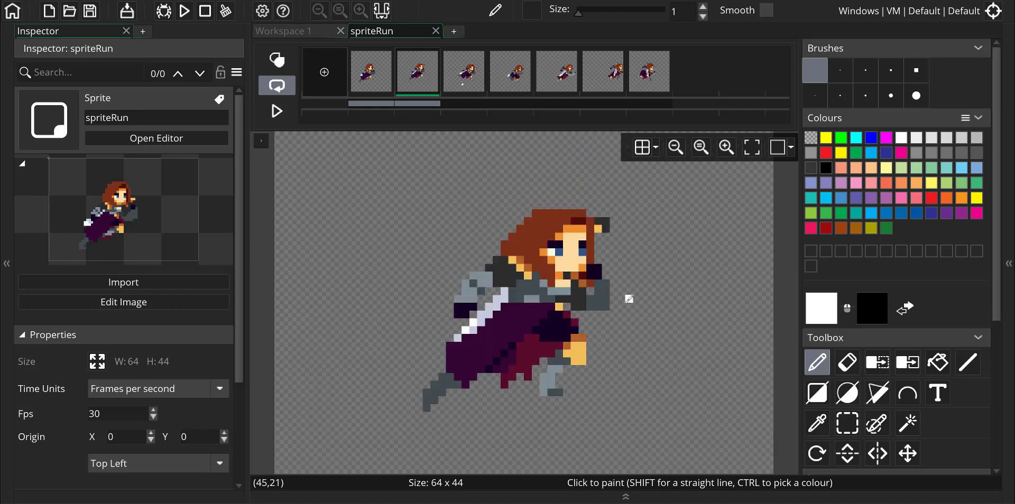
ctrl+scroll(624, 301, down, 1)
ctrl+scroll(624, 299, down, 4)
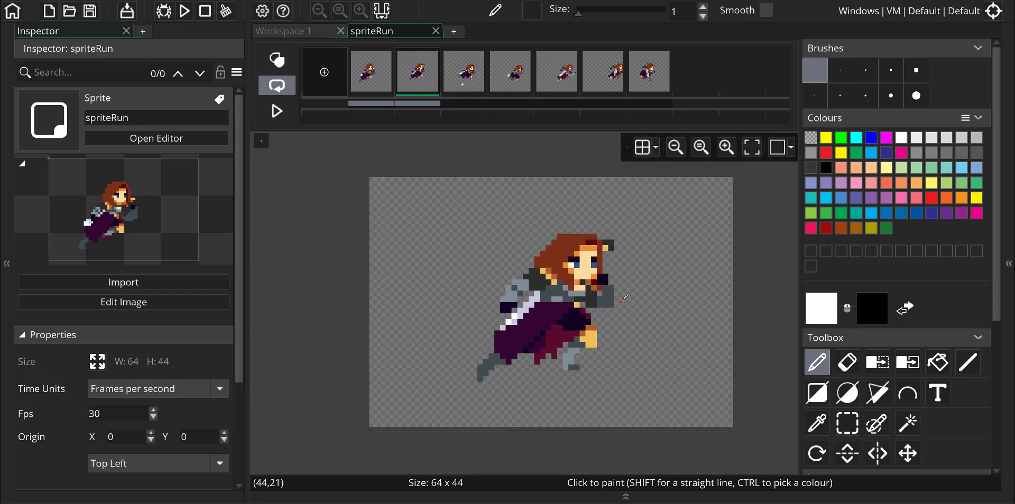
Play spriteRun's animation and set its speed to 10 frames per second
click(279, 114)
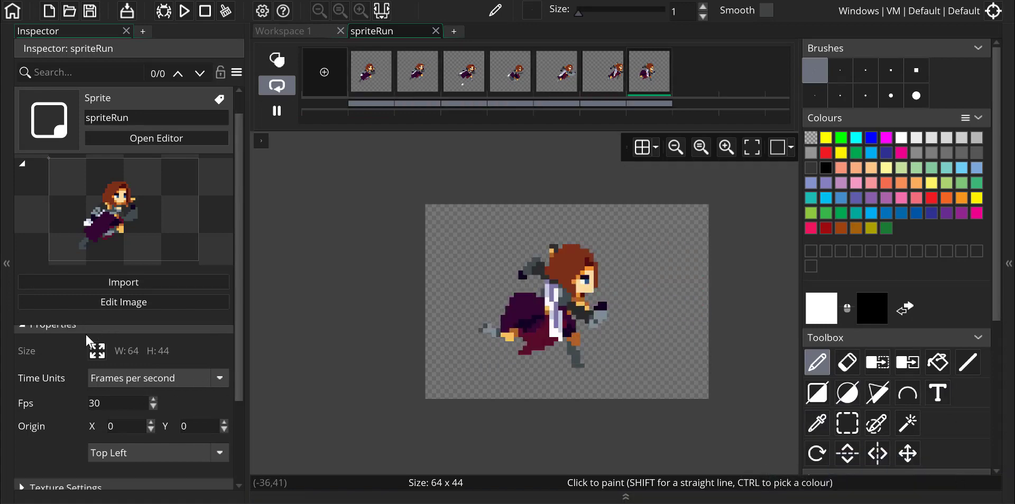
click(24, 334)
click(24, 334)
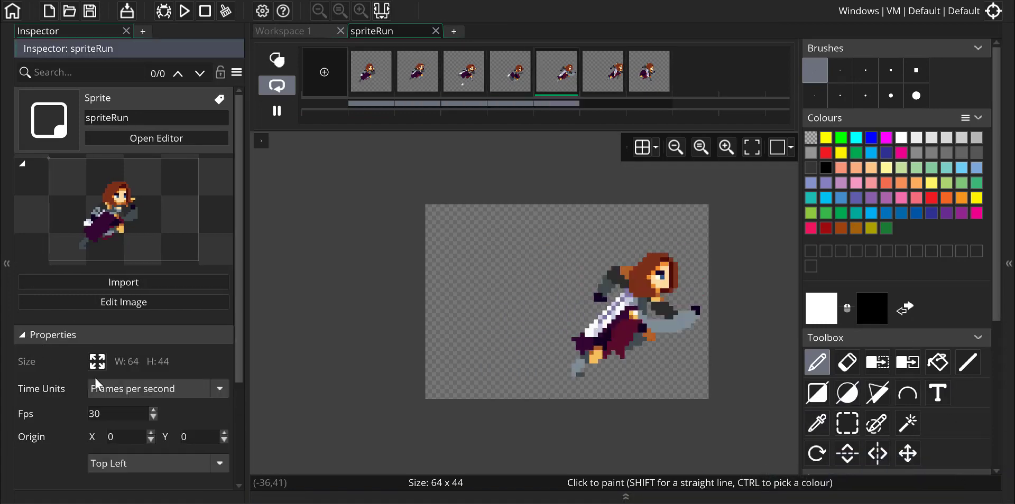
drag(130, 412, 81, 400)
text(10)
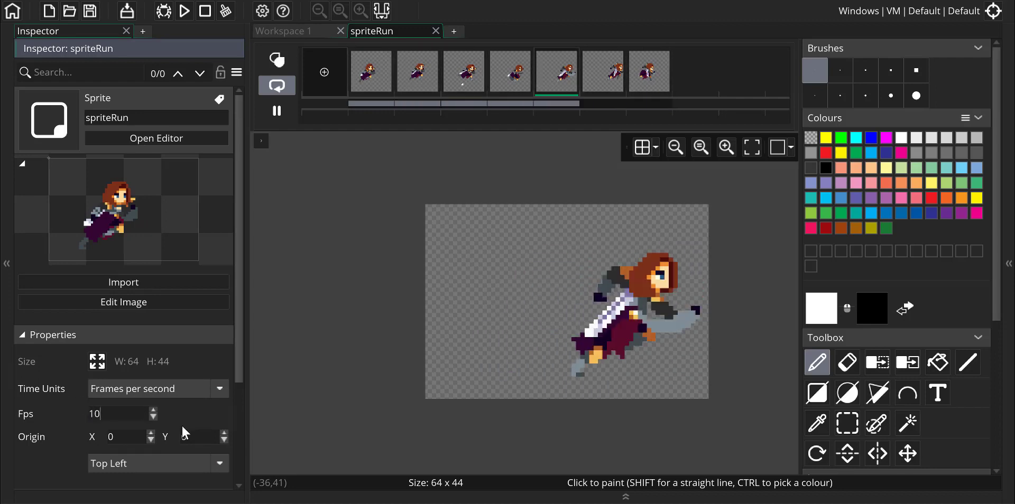
click(309, 425)
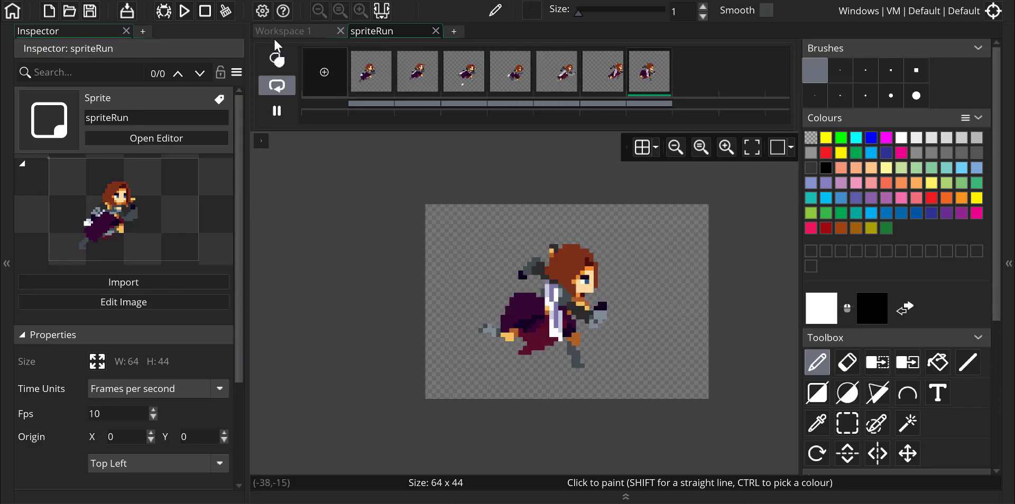
Erase the stray white pixels at the lower edge of spriteRun's third frame
click(458, 86)
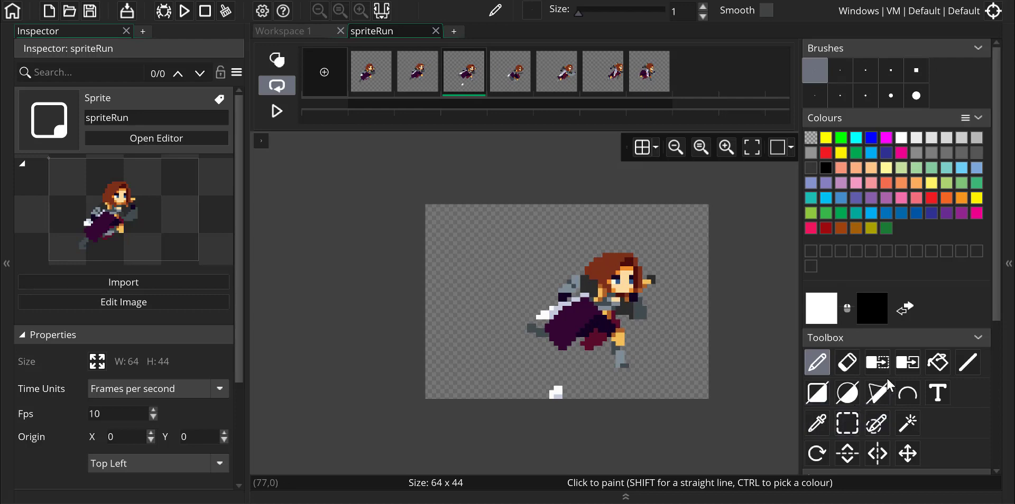
click(848, 363)
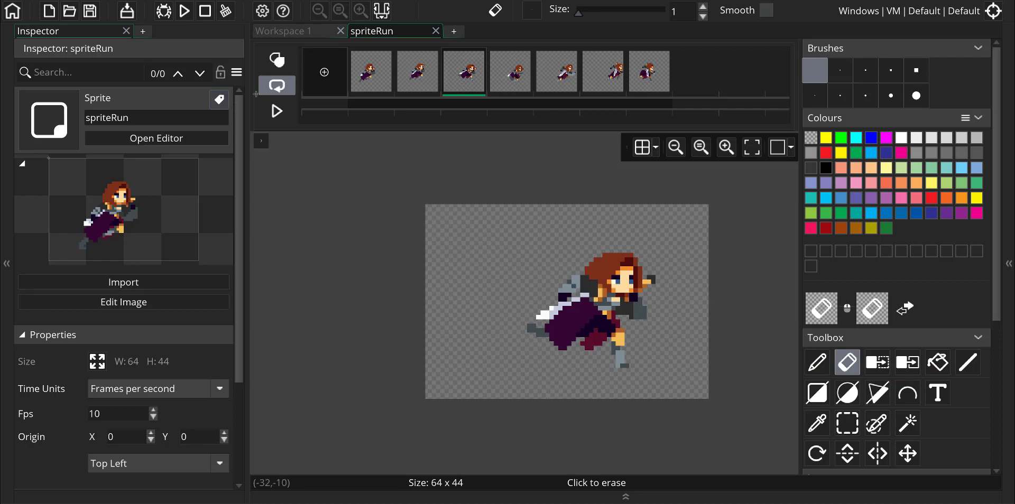
scroll(291, 213, up, 2)
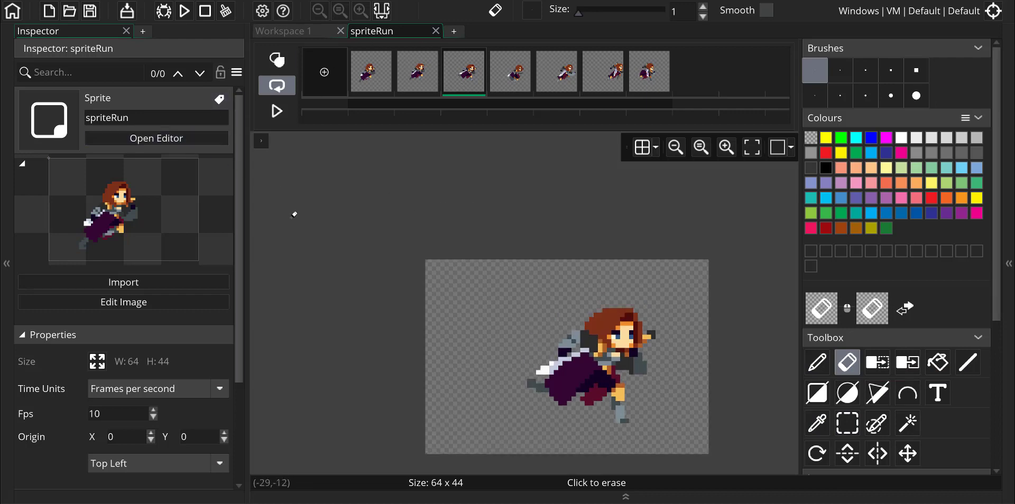
scroll(264, 292, up, 1)
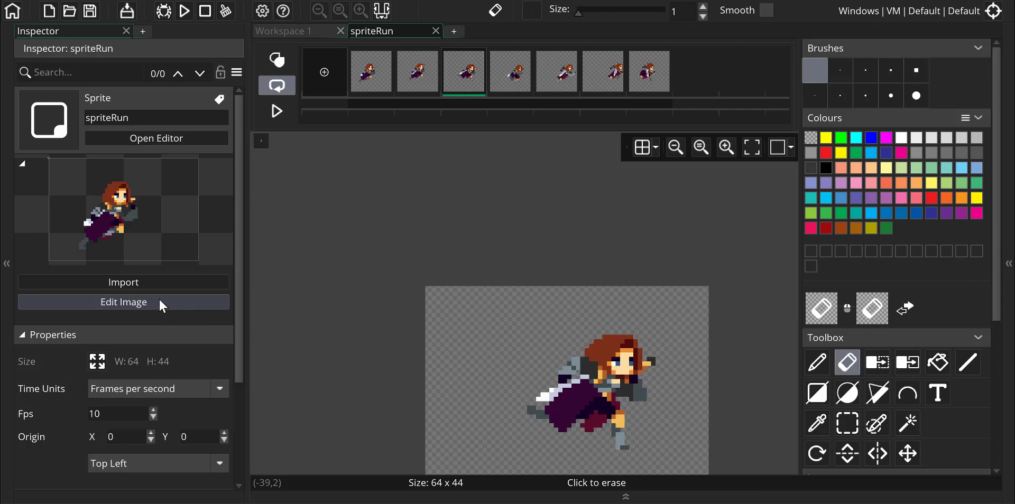
click(158, 302)
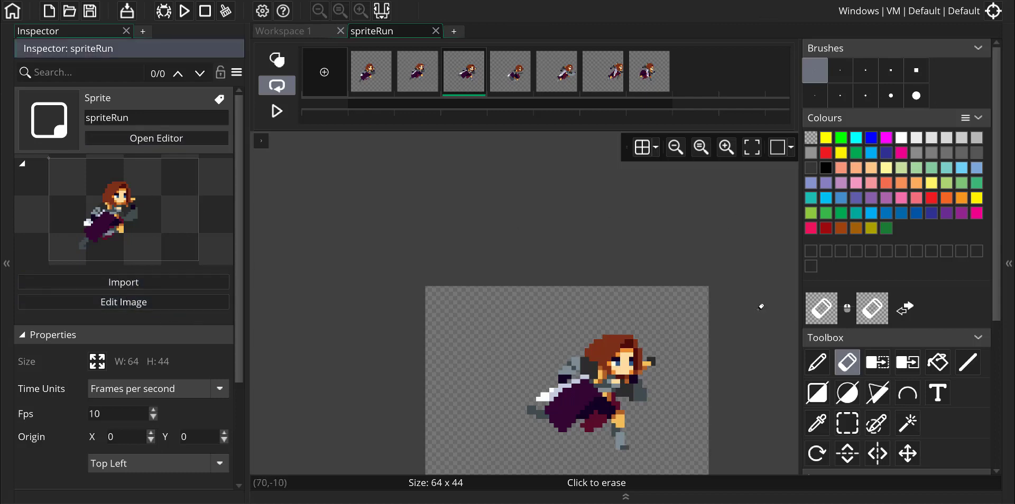
scroll(680, 324, down, 4)
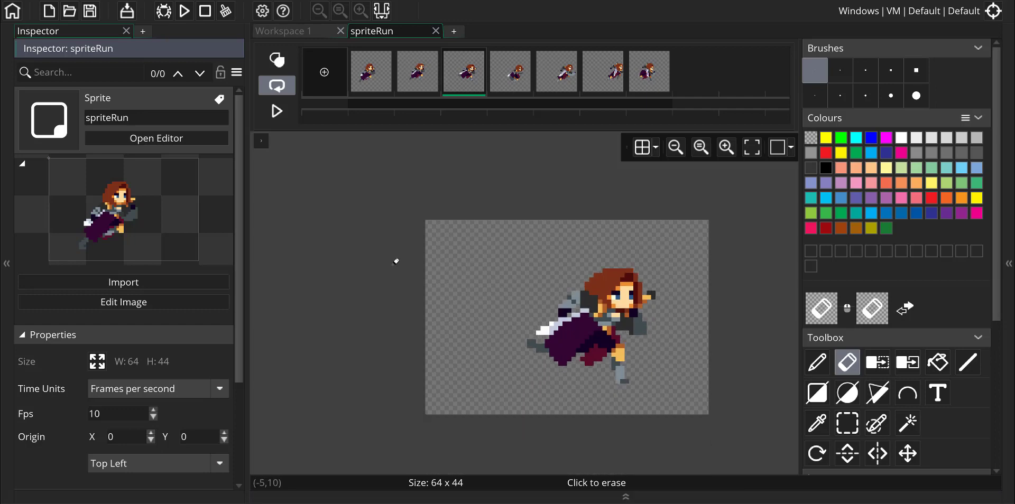
scroll(234, 341, down, 1)
scroll(236, 349, up, 1)
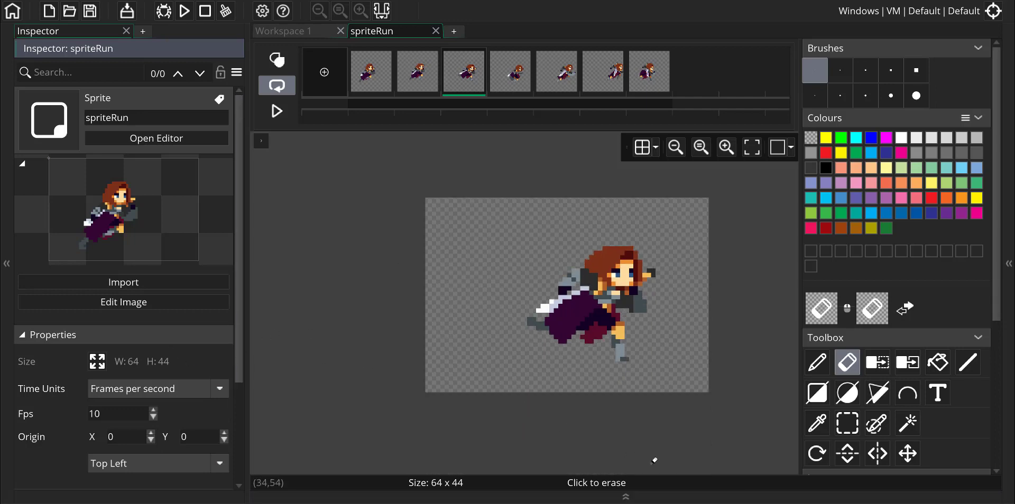
mouse_move(832, 479)
click(966, 482)
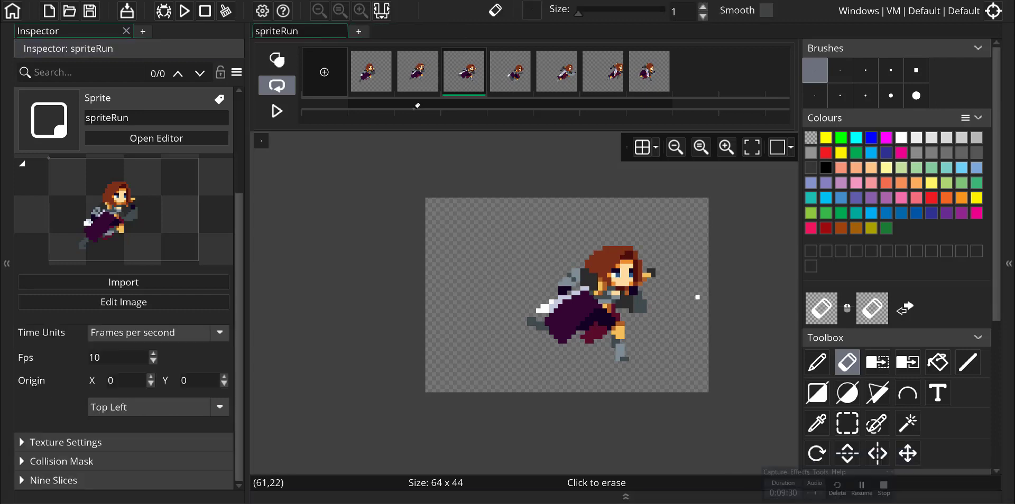
Reset the window layout to its default arrangement and confirm the reset
click(222, 2)
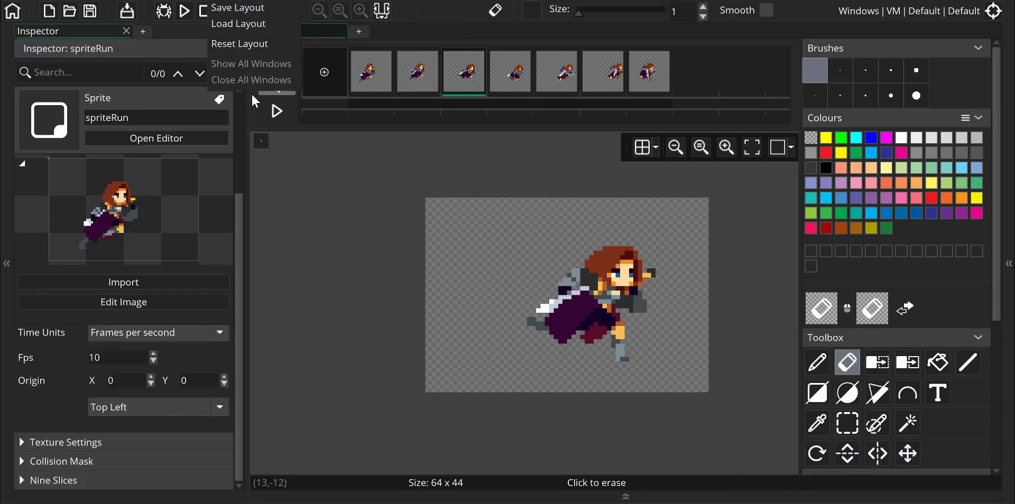
click(238, 42)
click(573, 280)
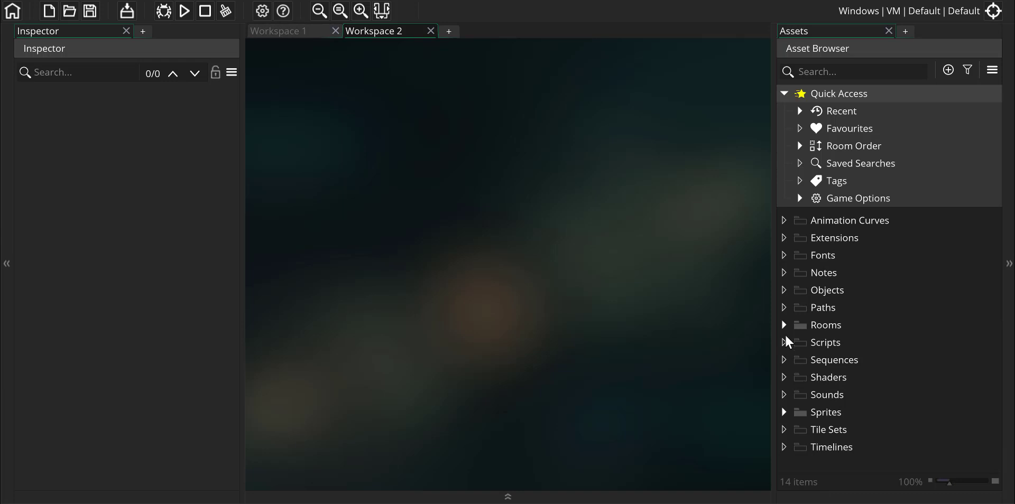
Reopen spriteRun from the Sprites group in the image editor, auto-trim all its frames, and preview the animation
click(785, 413)
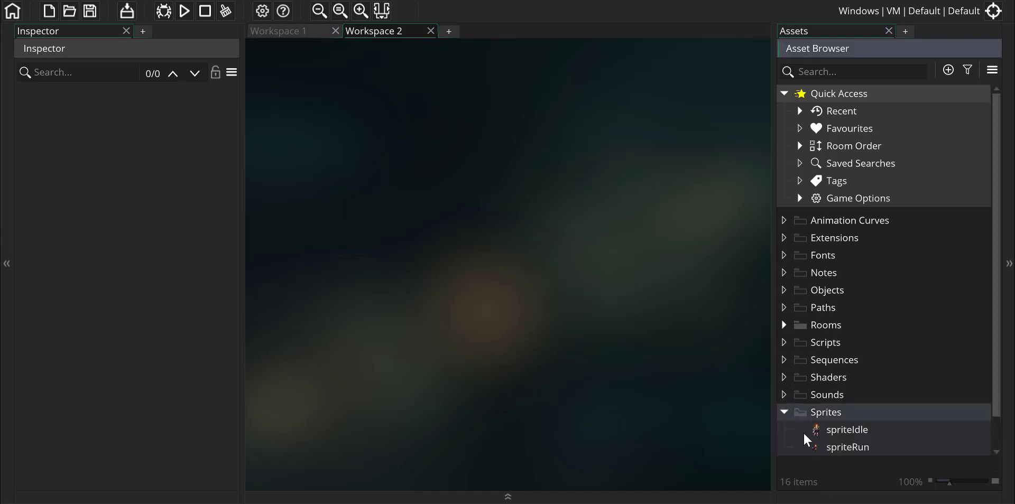
click(832, 444)
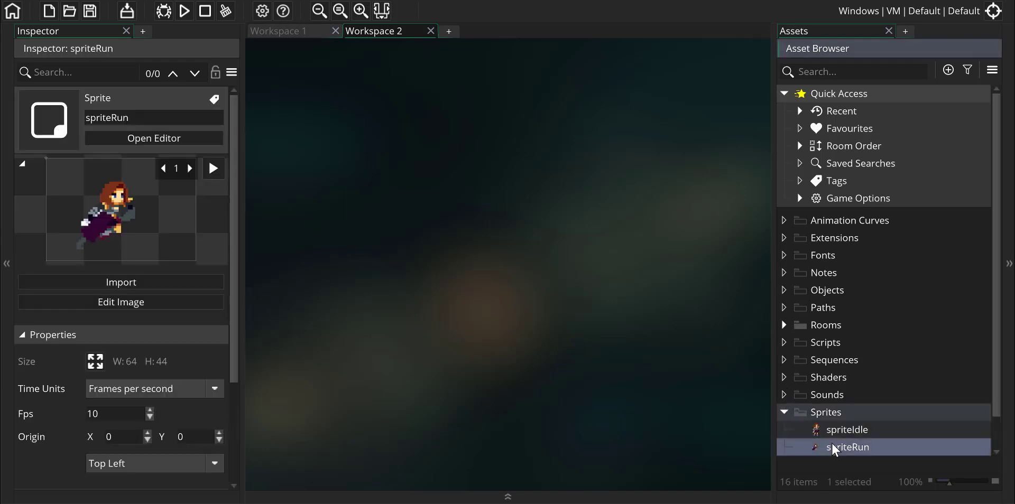
click(120, 304)
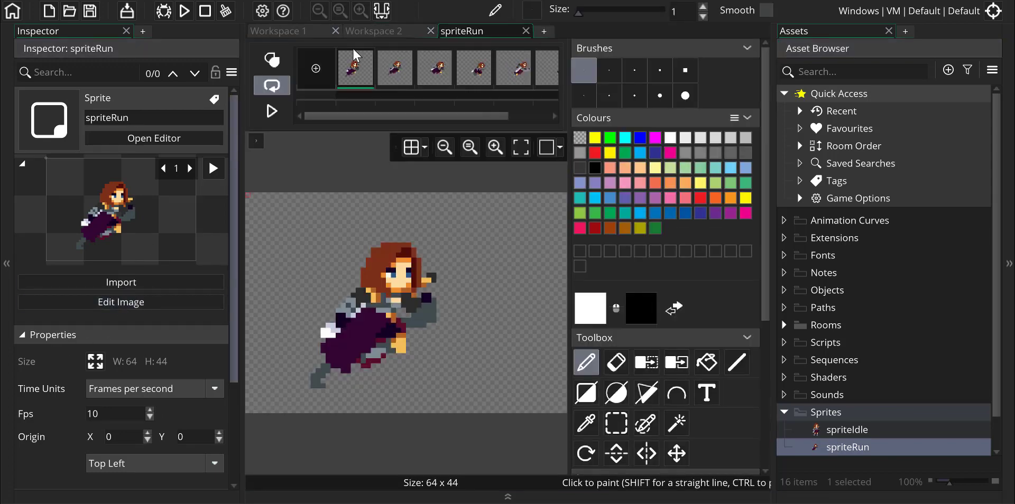
click(365, 0)
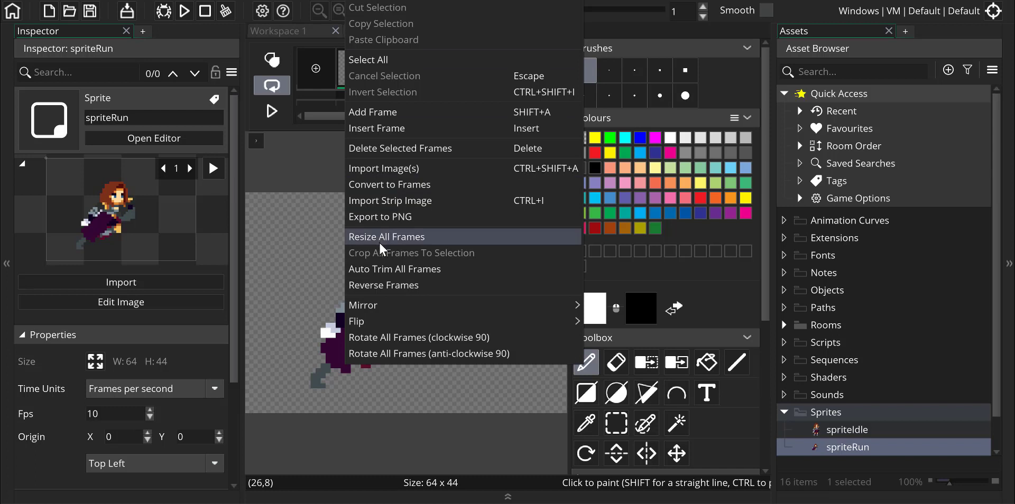
click(374, 265)
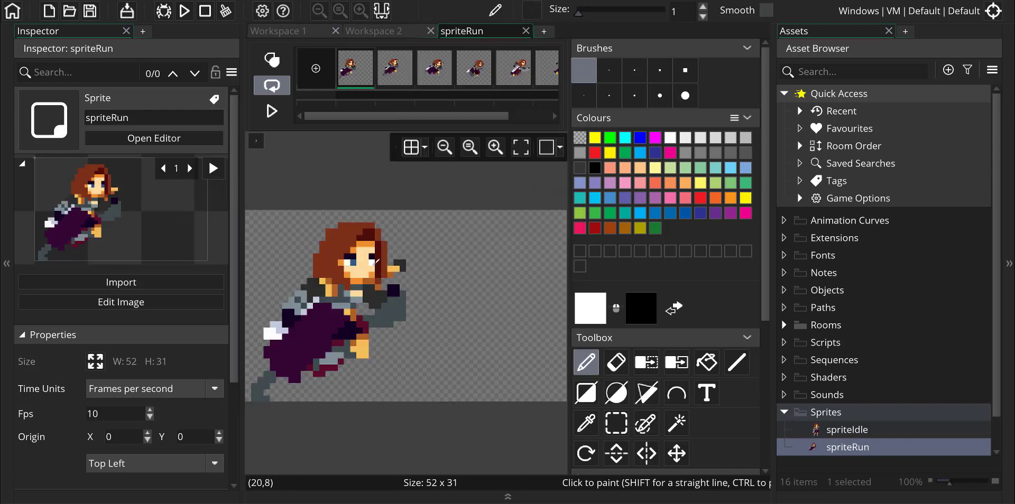
click(270, 113)
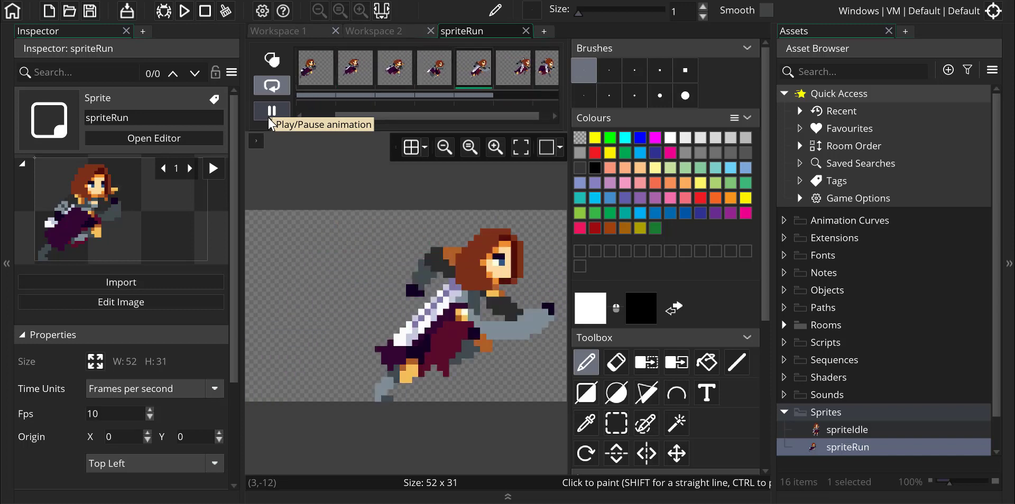
click(269, 117)
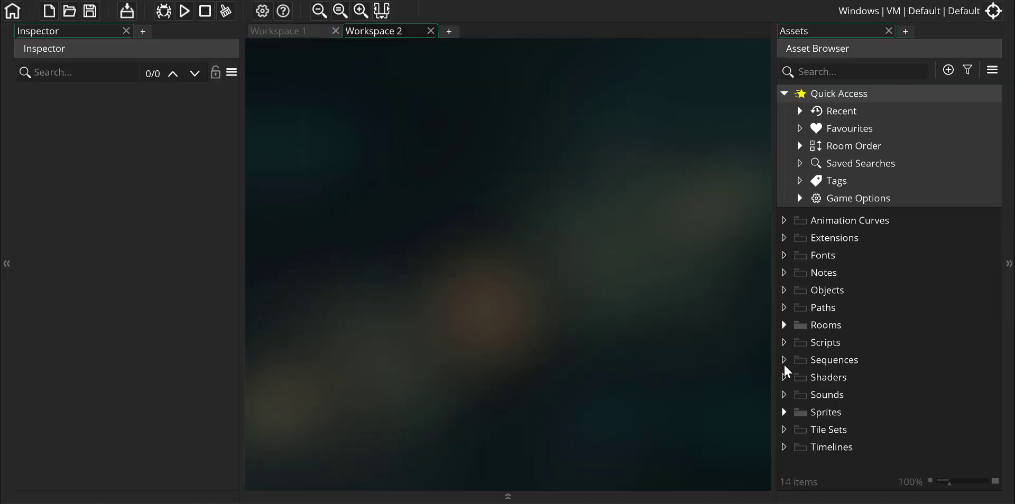
Open spriteIdle from the Sprites group, hide the Asset Browser, and set the sprite's origin to Middle Centre
double_click(790, 419)
double_click(828, 429)
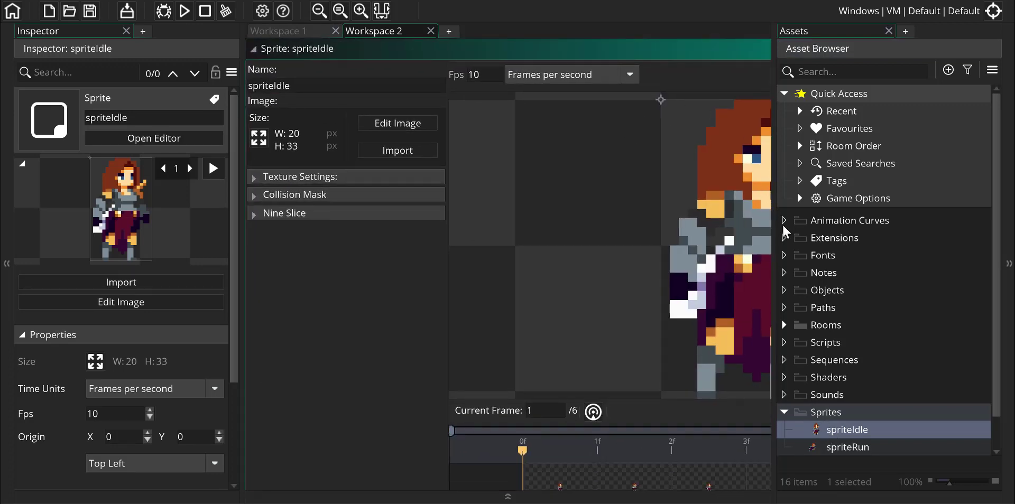
drag(774, 263, 1013, 266)
drag(731, 50, 630, 53)
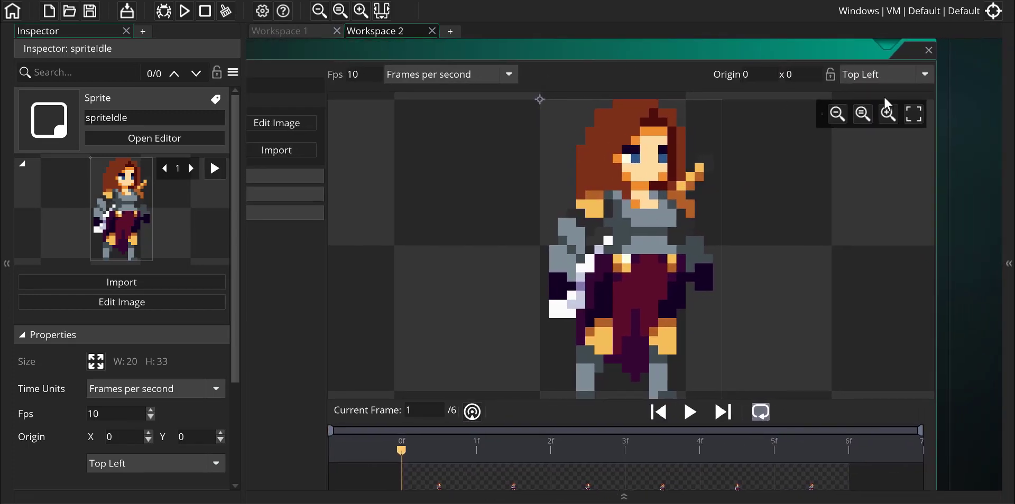
click(862, 74)
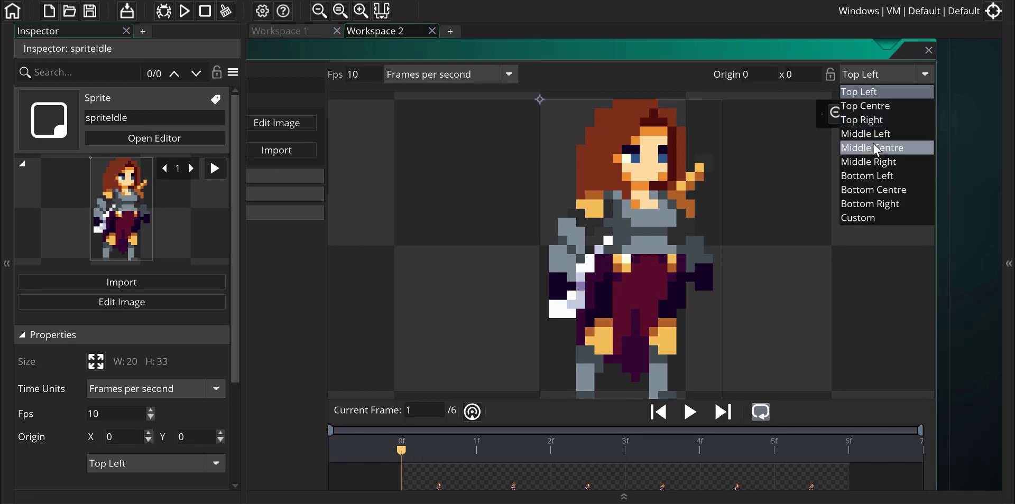
click(892, 150)
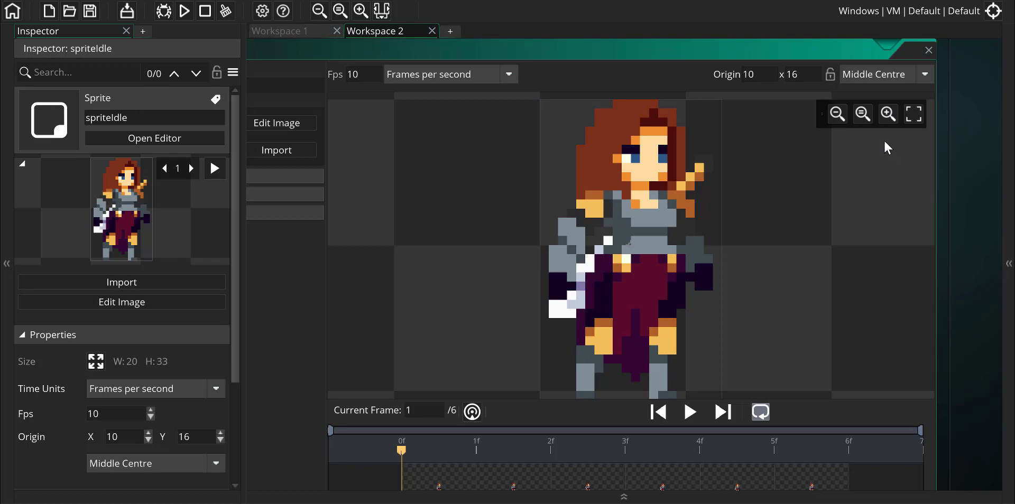
Close the spriteIdle editor and reset the window layout to its default arrangement
click(928, 51)
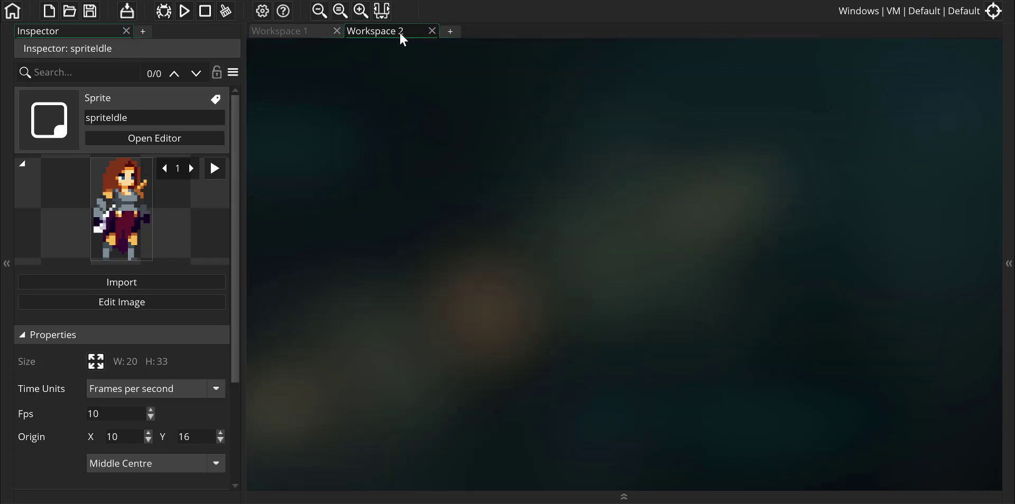
right_click(241, 42)
click(247, 44)
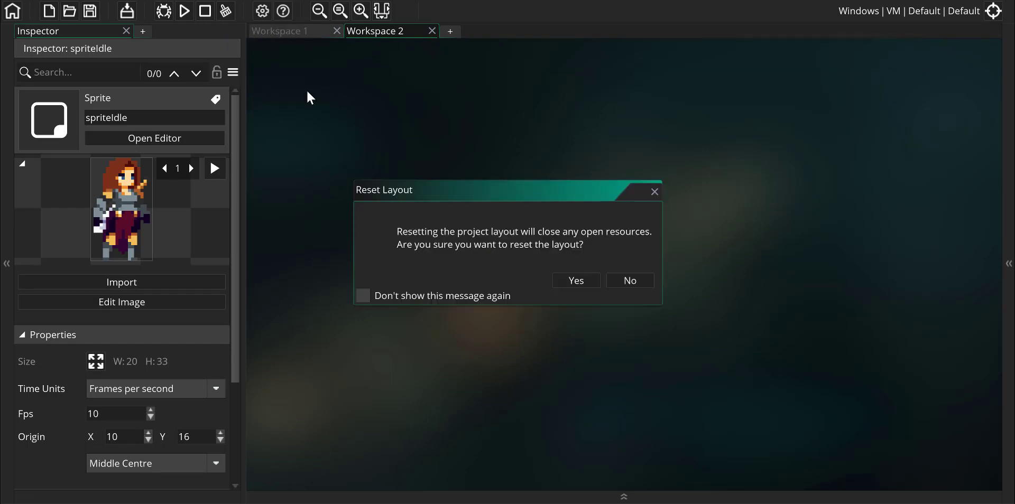
click(567, 283)
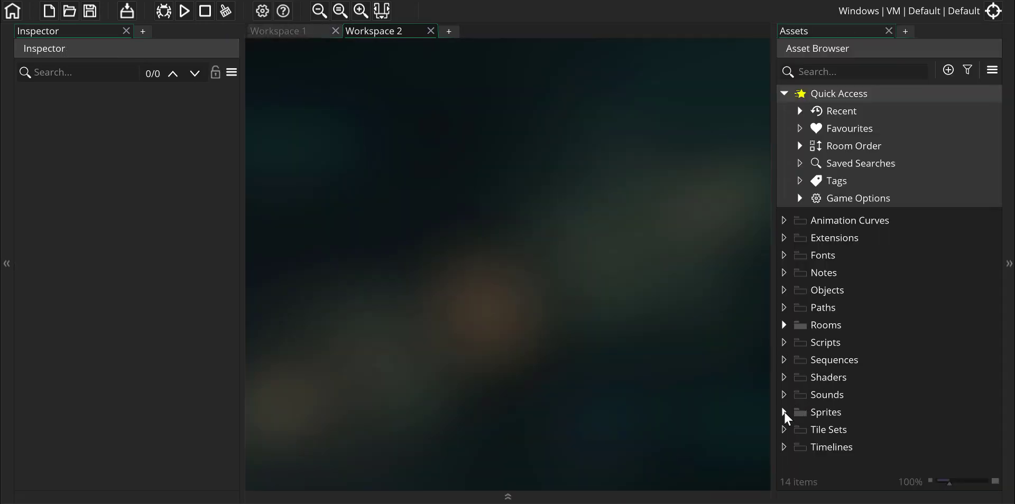
Open spriteRun from the Sprites group, set its origin to Middle Centre, and close its editor
click(784, 412)
double_click(820, 448)
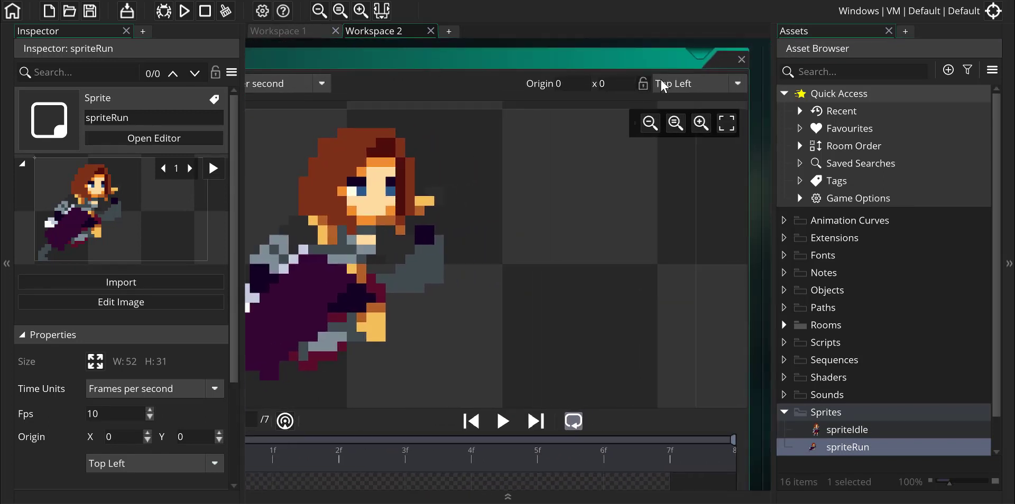
click(668, 83)
click(685, 157)
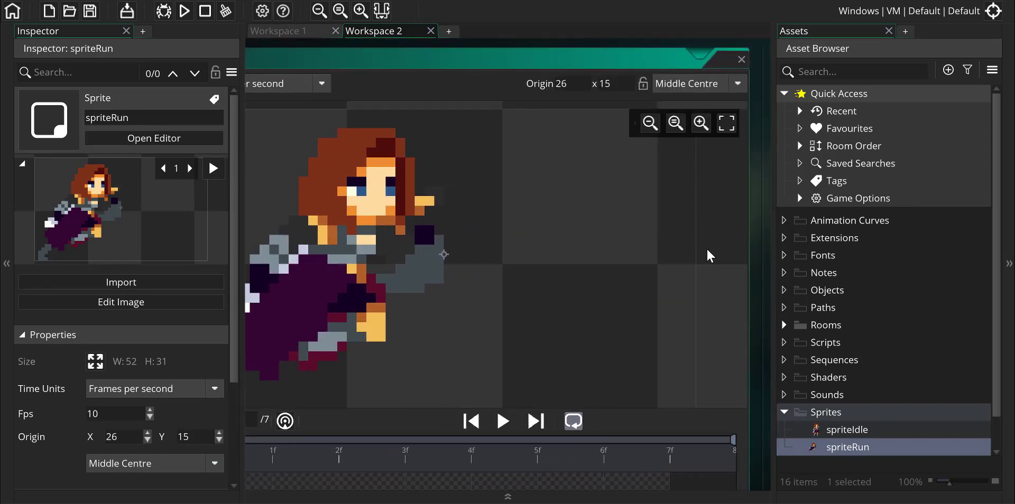
click(741, 59)
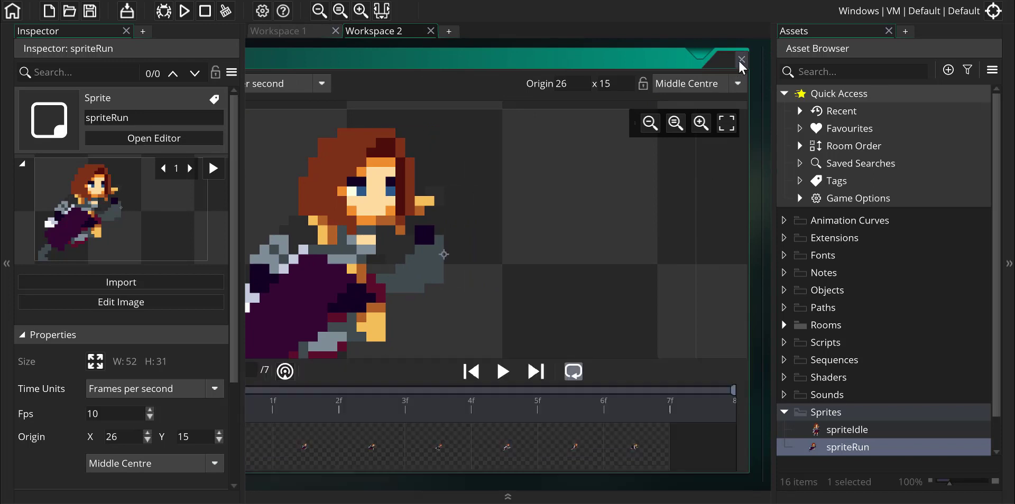
Create a new object in the Objects group of the Asset Browser
mouse_move(951, 482)
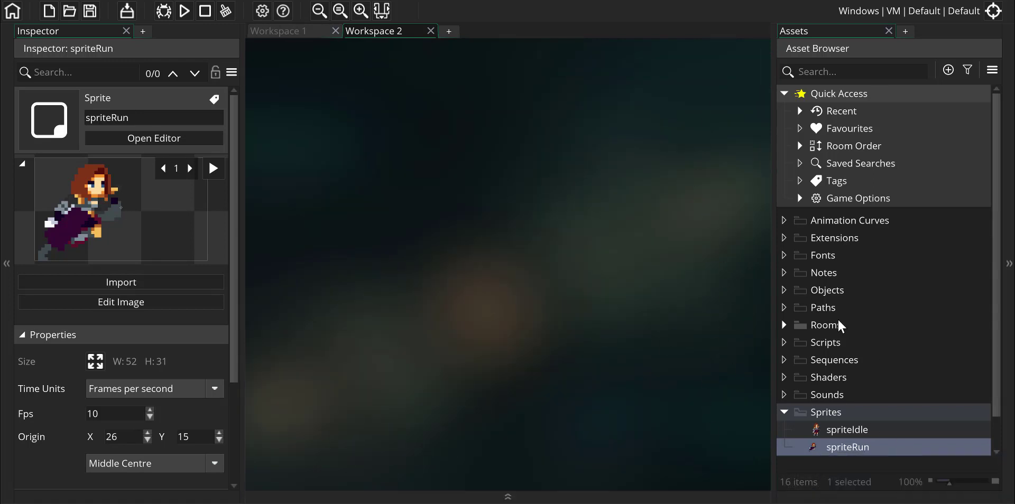
click(816, 291)
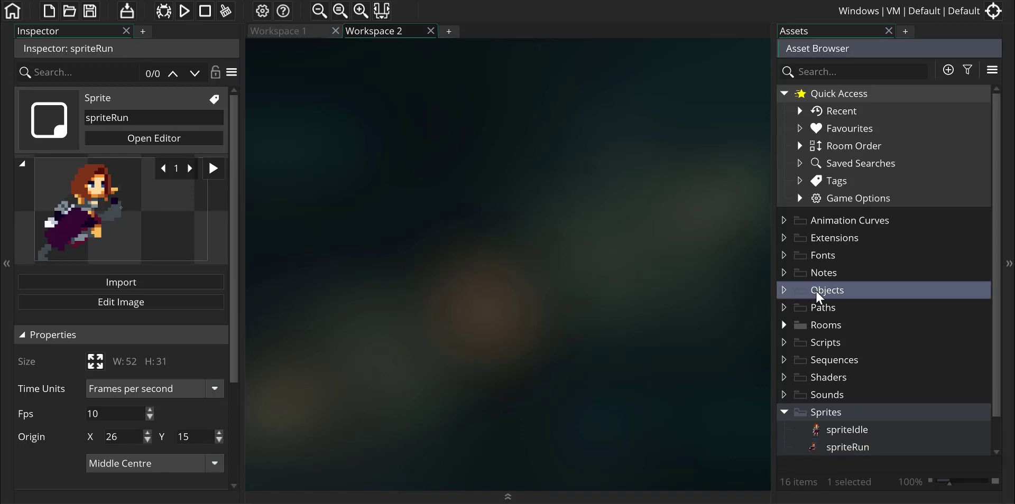
right_click(822, 294)
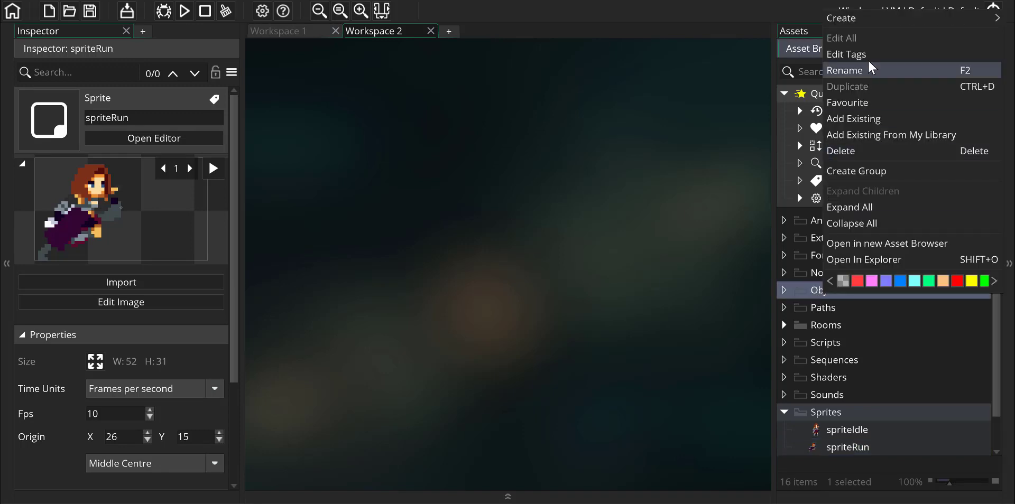
mouse_move(871, 24)
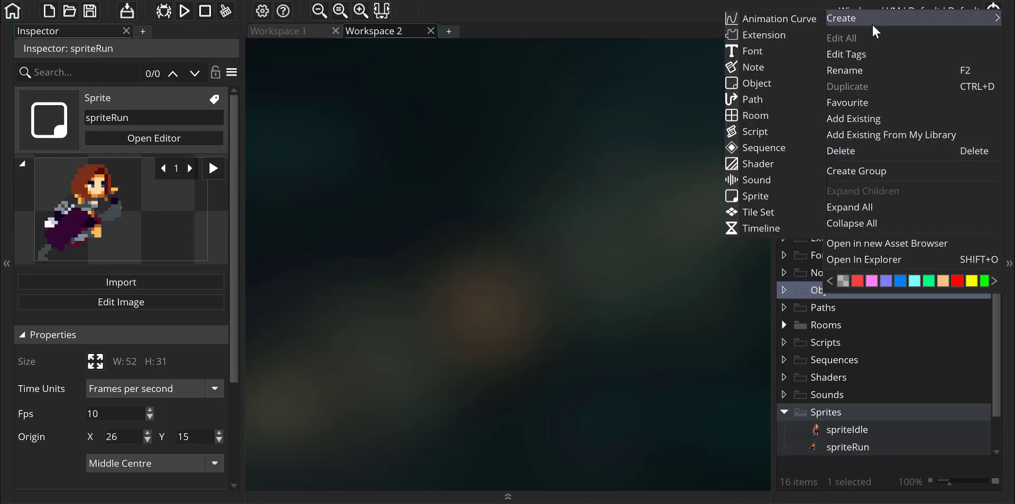
click(763, 84)
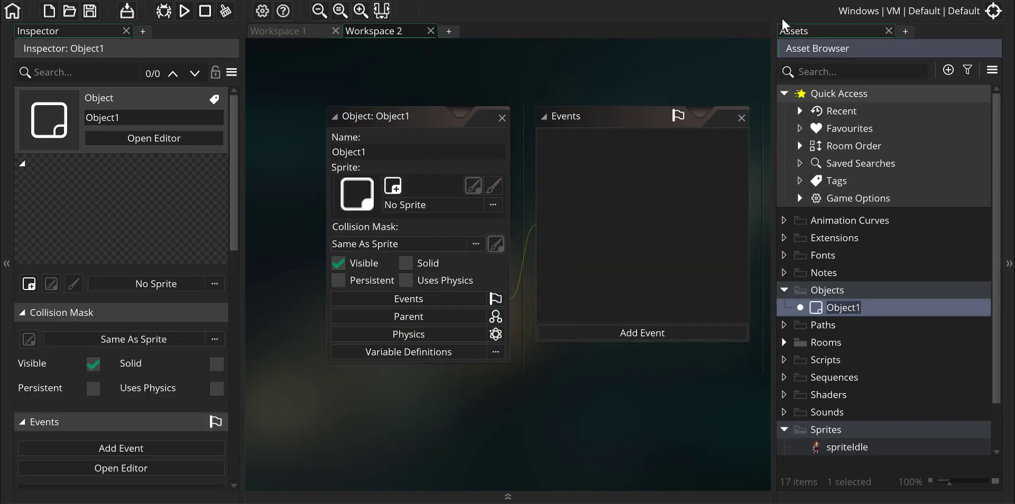
Assign spriteIdle from the Sprites group as the new object's sprite
click(848, 446)
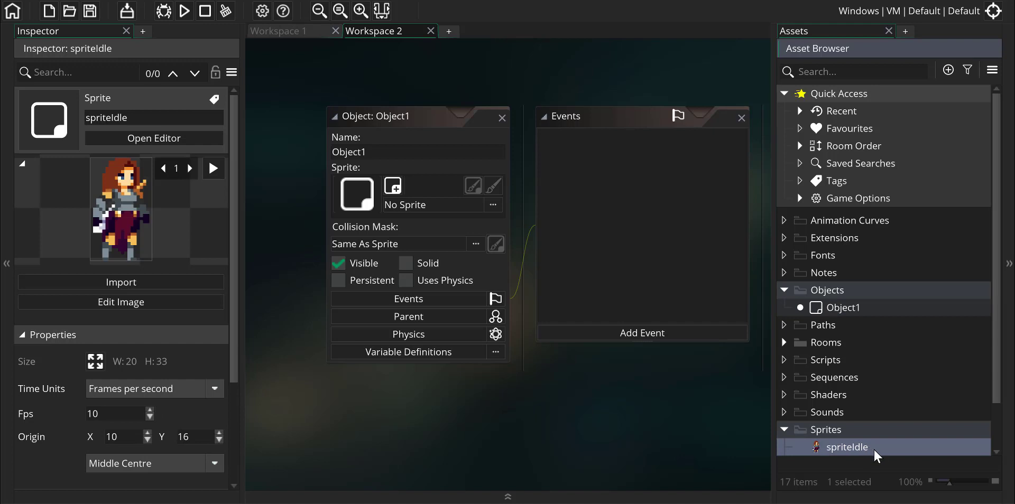
scroll(864, 435, down, 1)
drag(853, 431, 384, 203)
scroll(385, 200, up, 1)
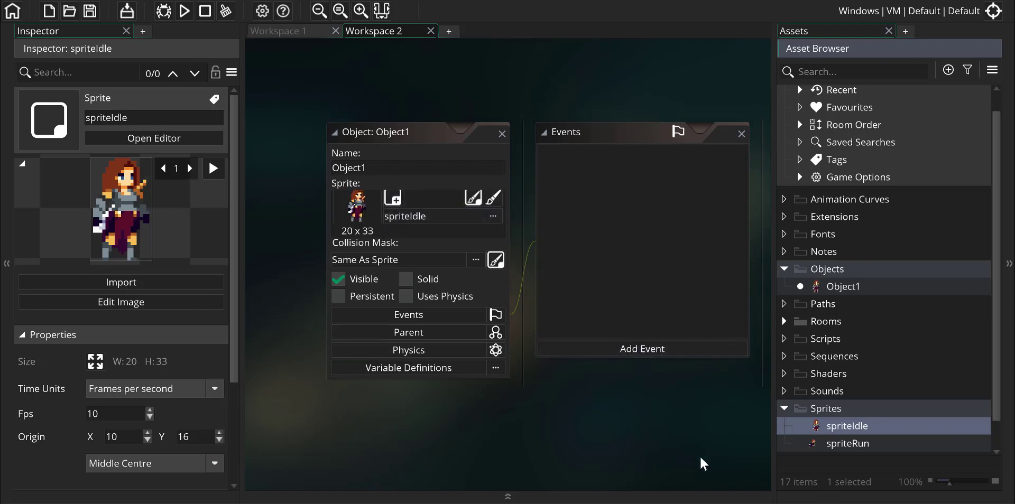
Add a Step event to the object, using GML Code and choosing not to be asked again for this project
click(625, 345)
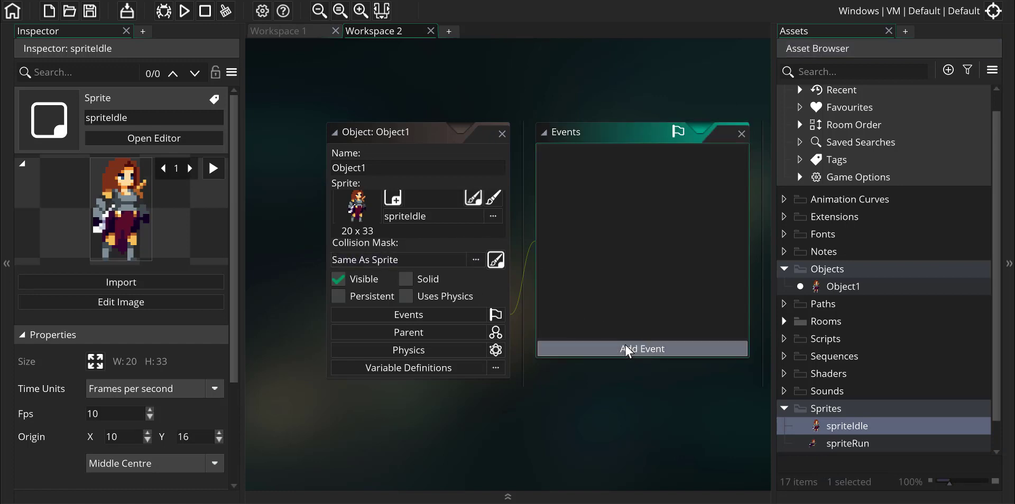
middle_drag(625, 345, 555, 355)
click(550, 362)
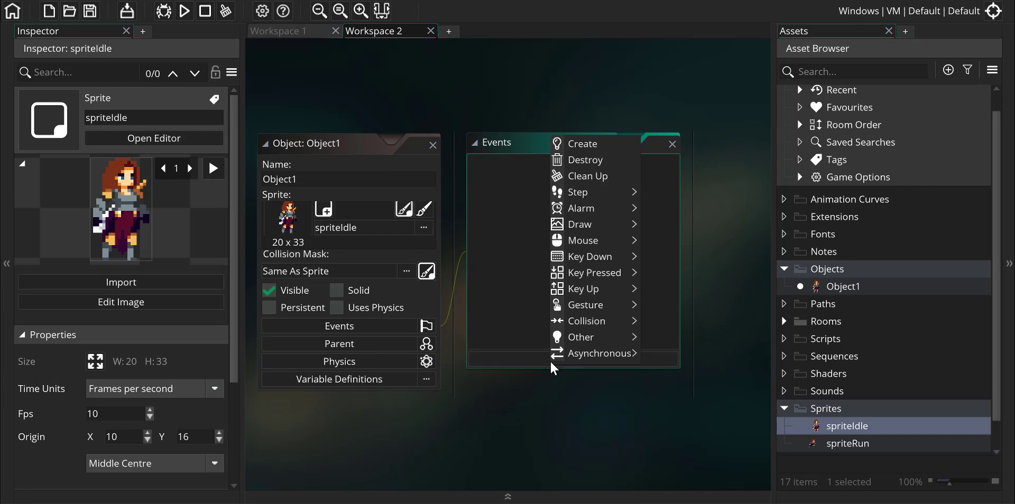
mouse_move(582, 192)
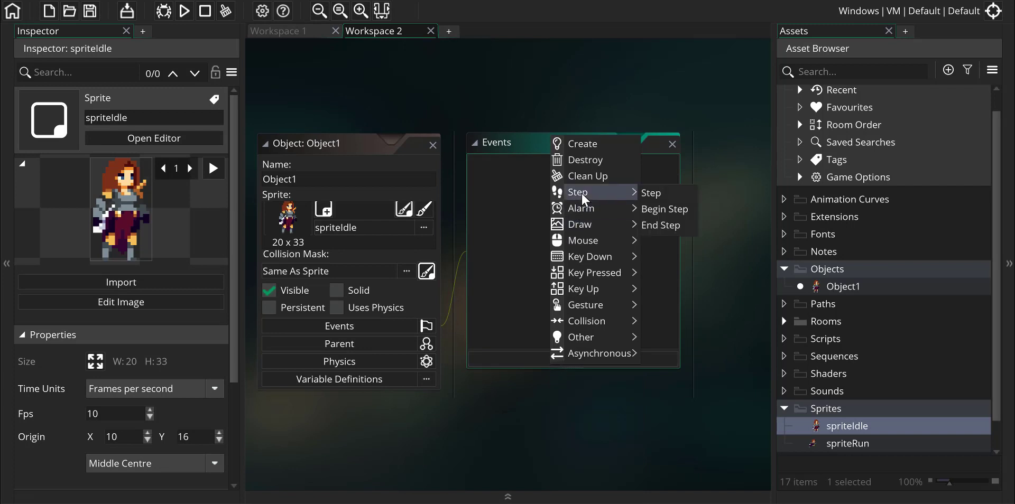
click(652, 192)
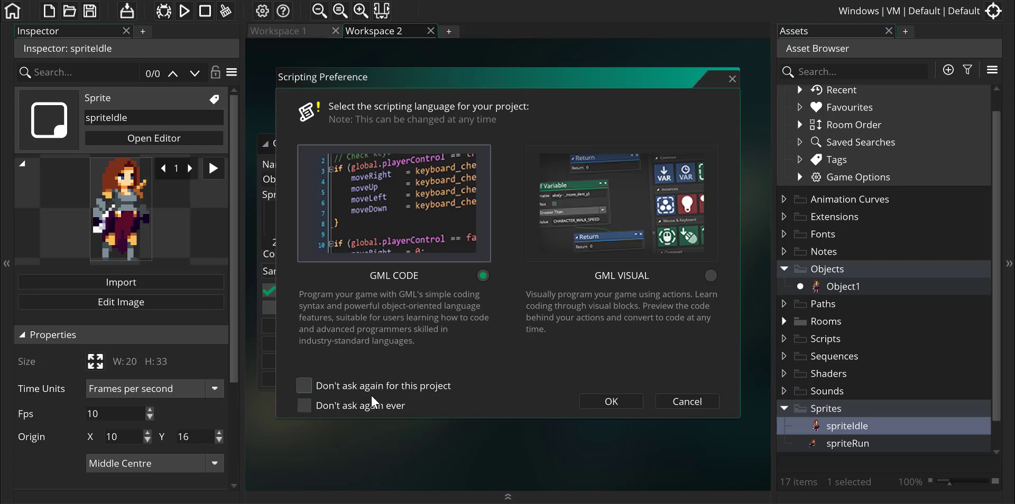
click(341, 390)
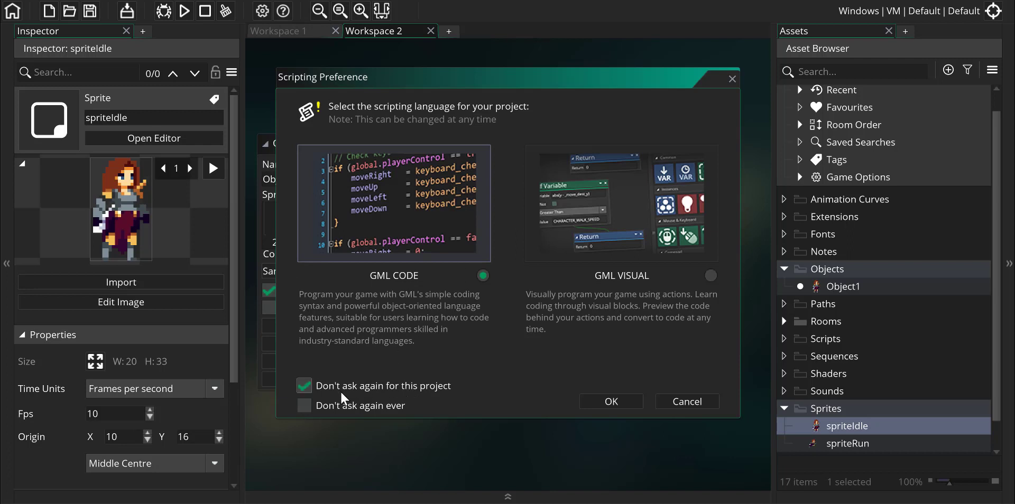
click(602, 405)
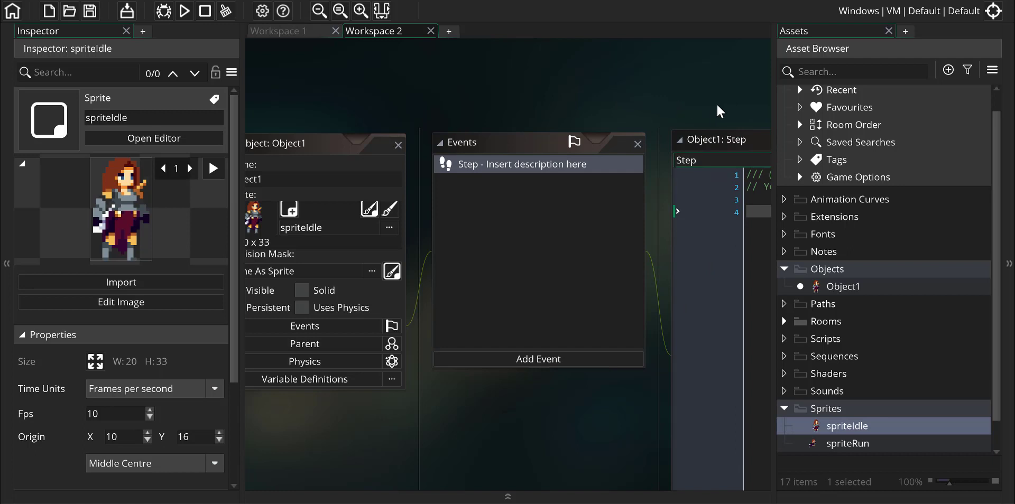
Hide the Asset Browser and write an empty if (keyboard_check(vk_right)){ } block in the Step event code
click(1009, 211)
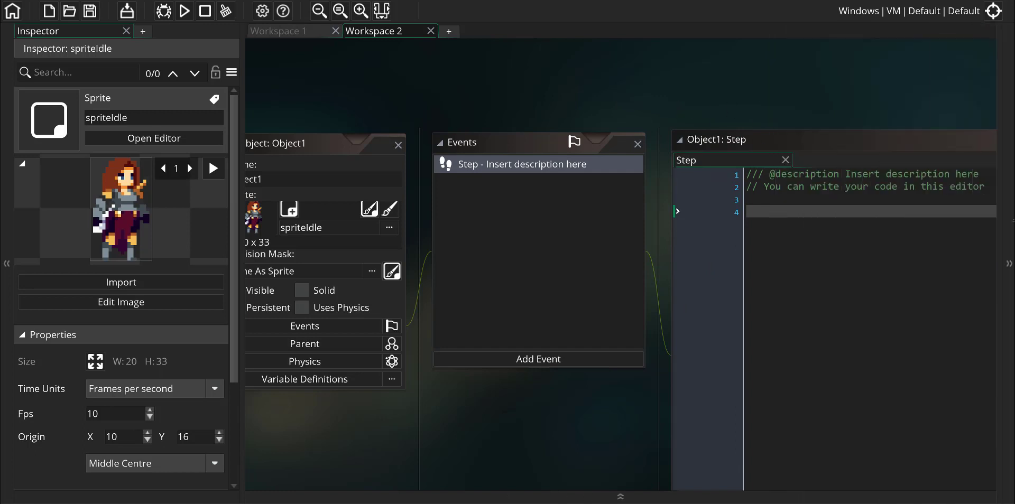
double_click(907, 139)
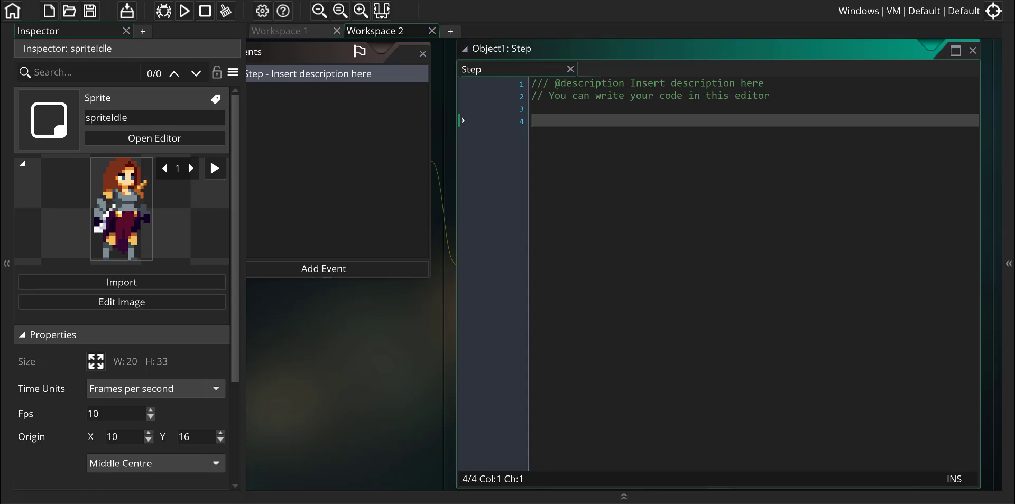
text(i)
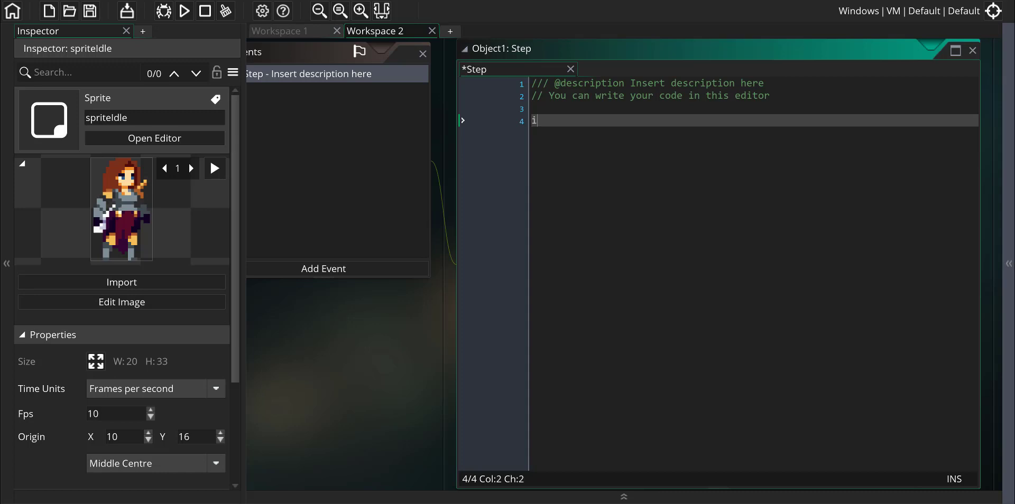
text(f (keyboard_checl)
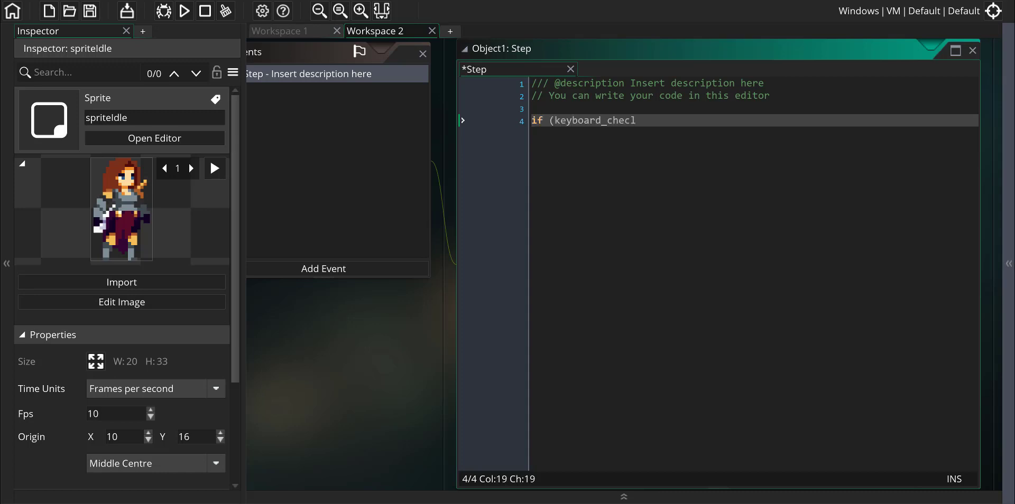
key(BackSpace)
text(k()
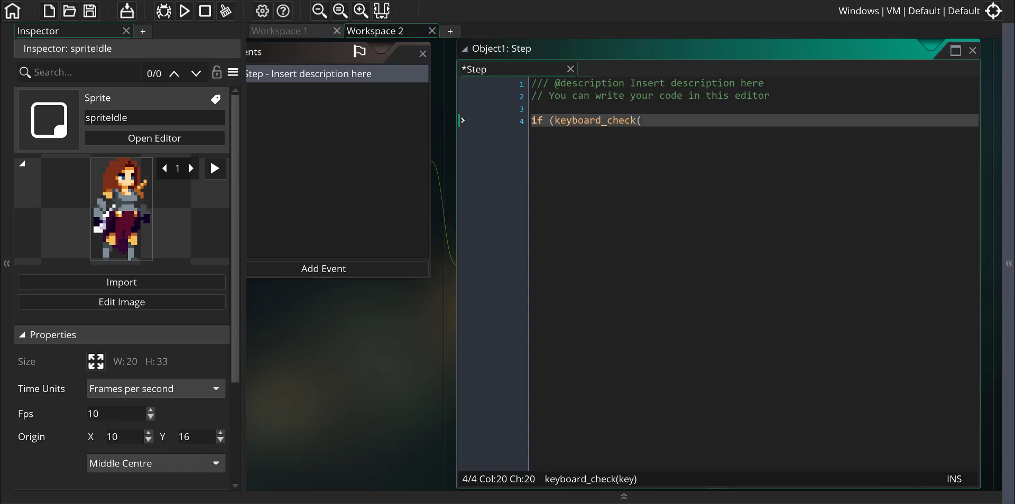
text(vk_right)){)
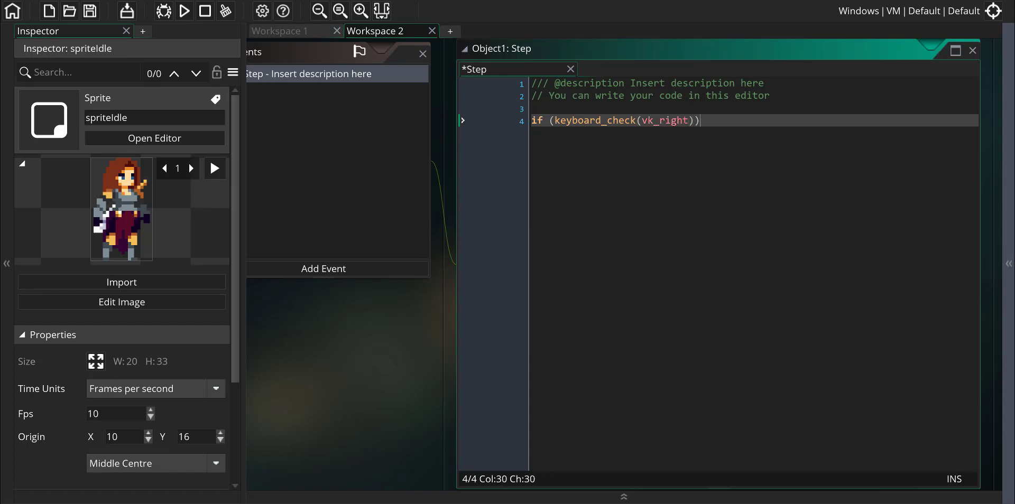
key(Return)
key(Return)
key(Return)
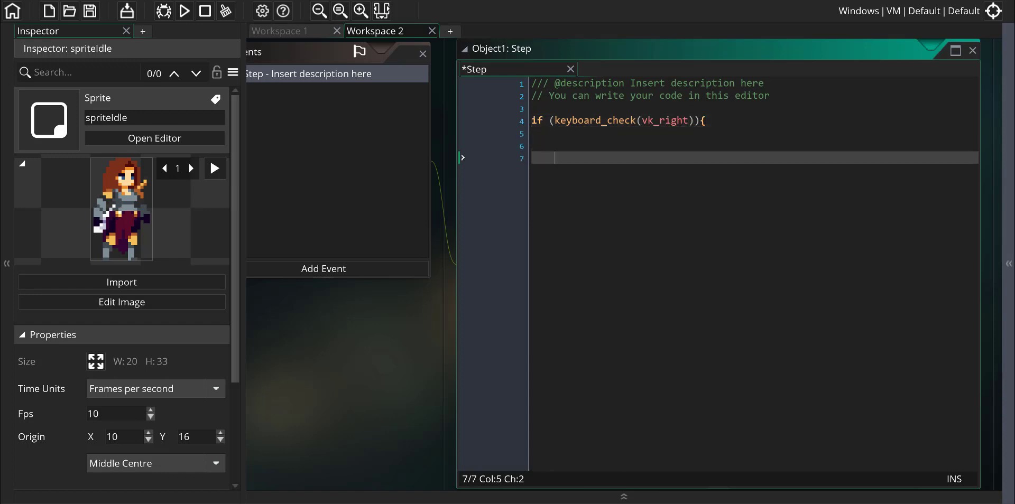
text(})
key(Up)
key(Up)
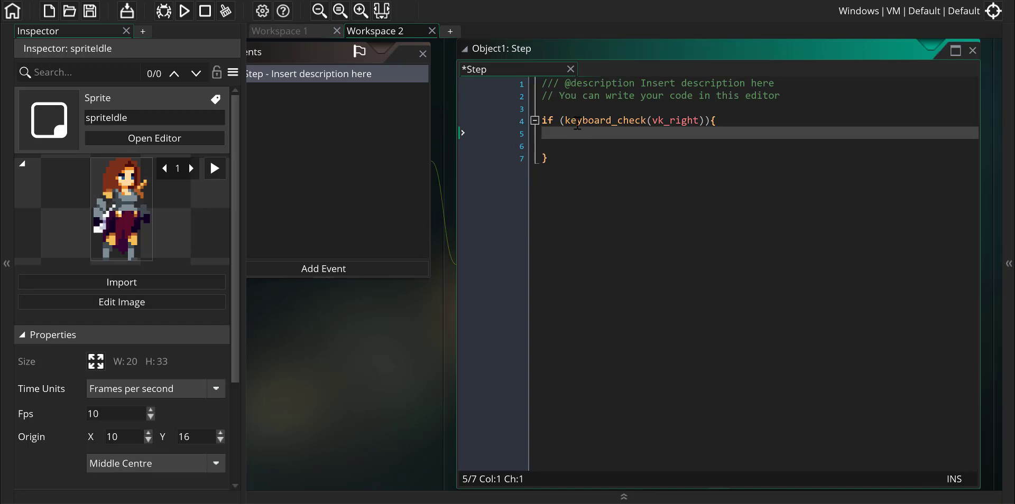
Add the indented statement x +=3; inside the vk_right block
drag(654, 120, 698, 120)
click(668, 133)
key(Tab)
text(x +)
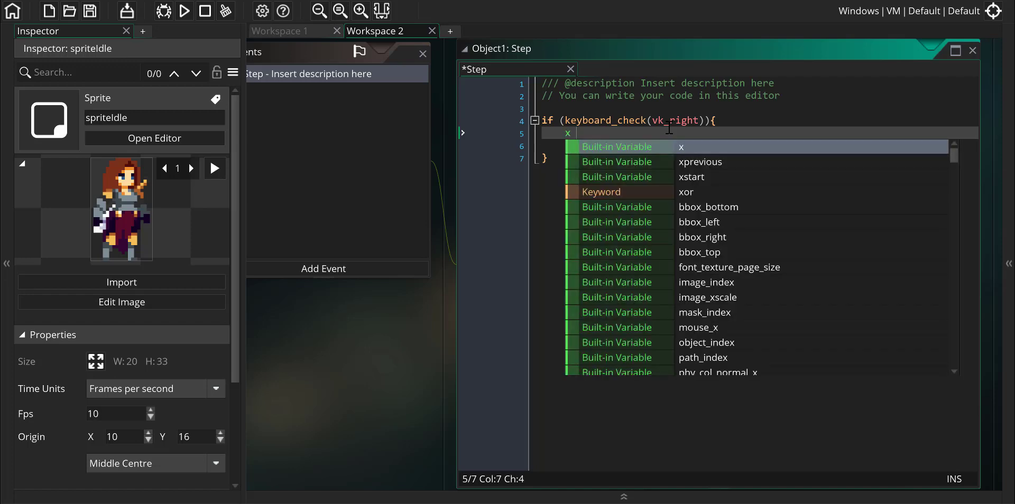
text(=3;)
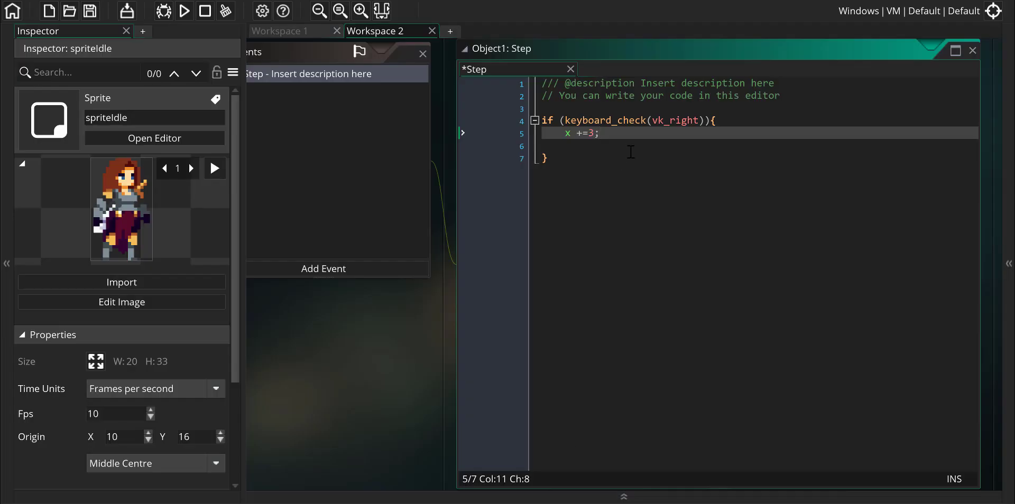
Add the statement sprite_index = spriteRun; below x +=3; in the vk_right block, checking the sprite's name in the Asset Browser
key(Return)
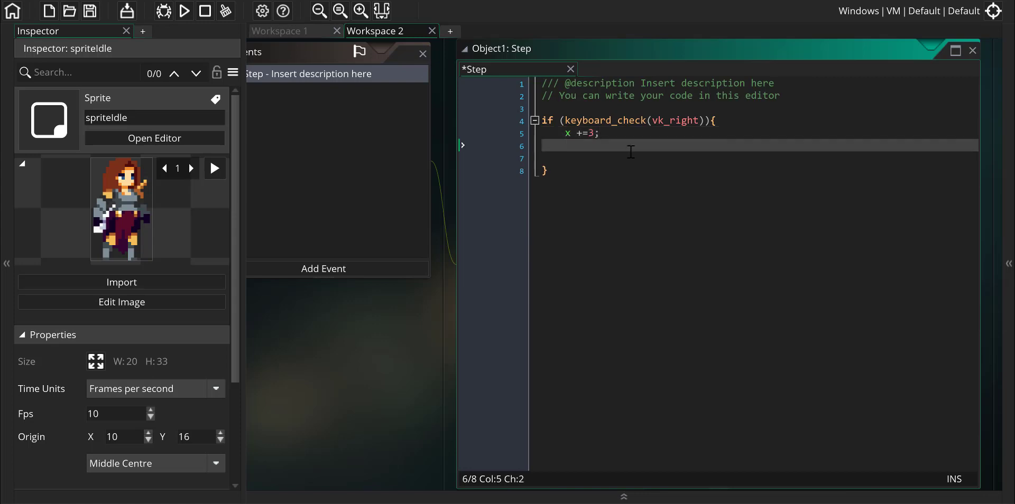
text(sprite_index = sp)
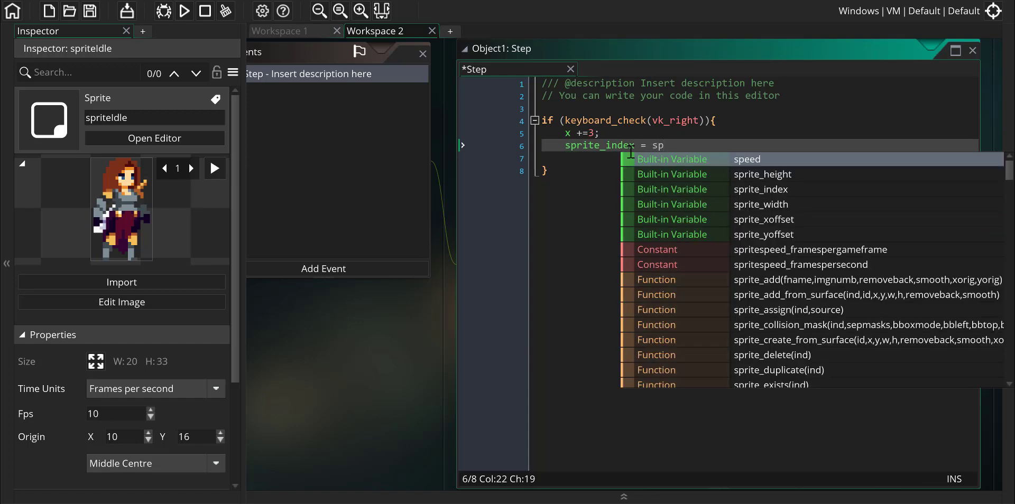
text(rite)
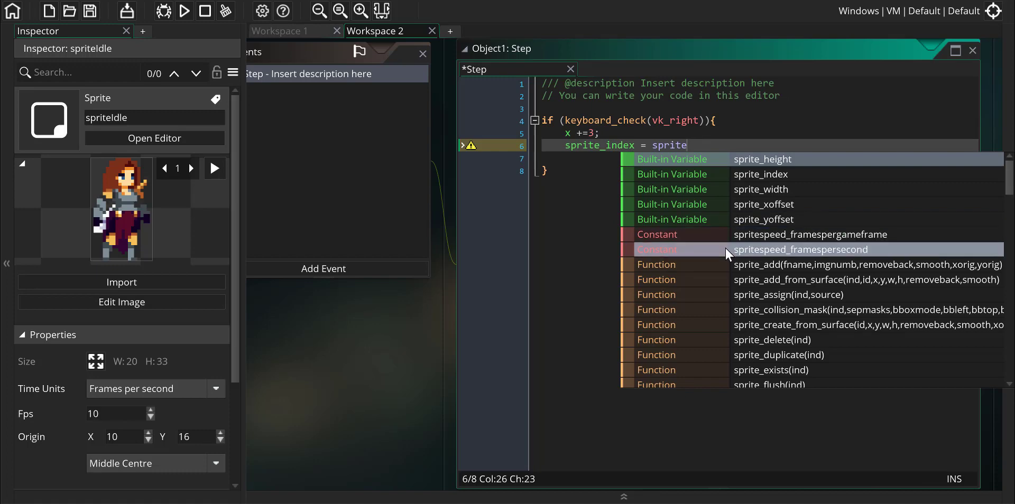
scroll(724, 249, down, 5)
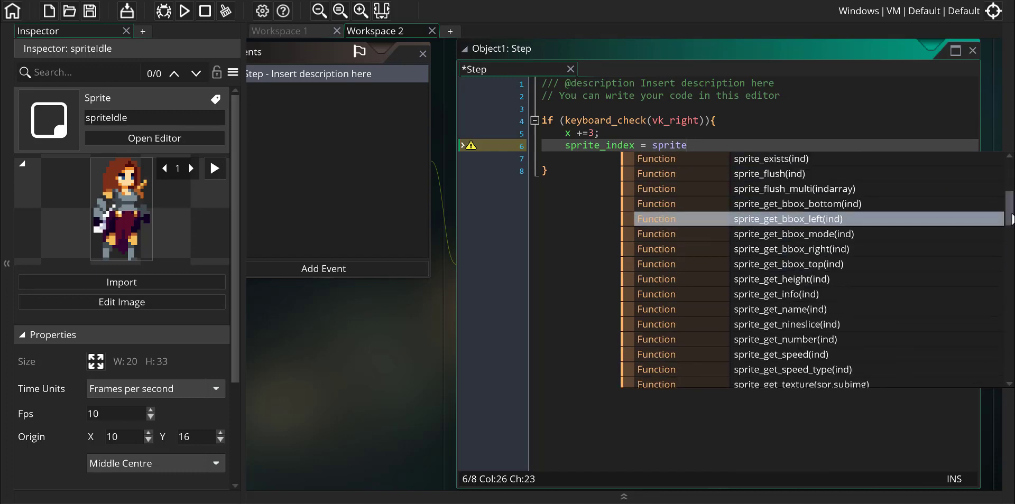
drag(1008, 221, 1009, 158)
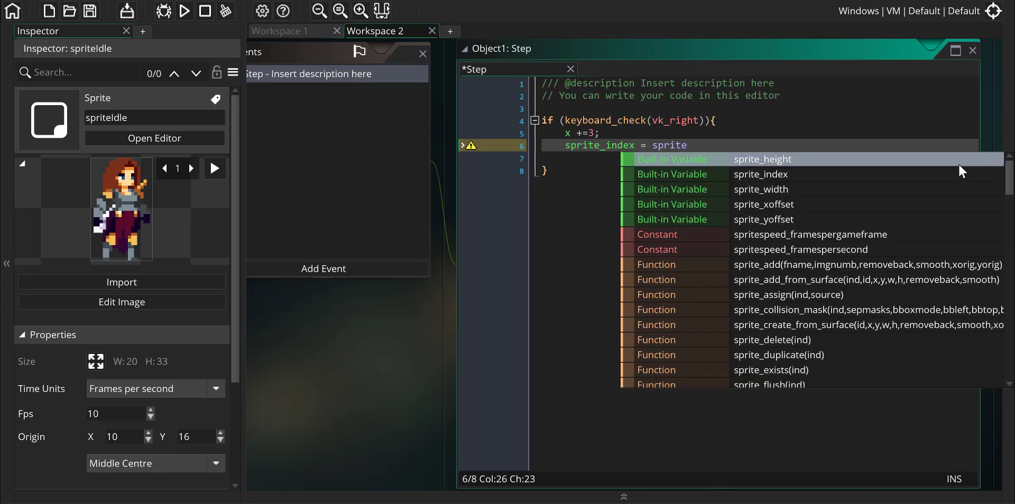
click(714, 135)
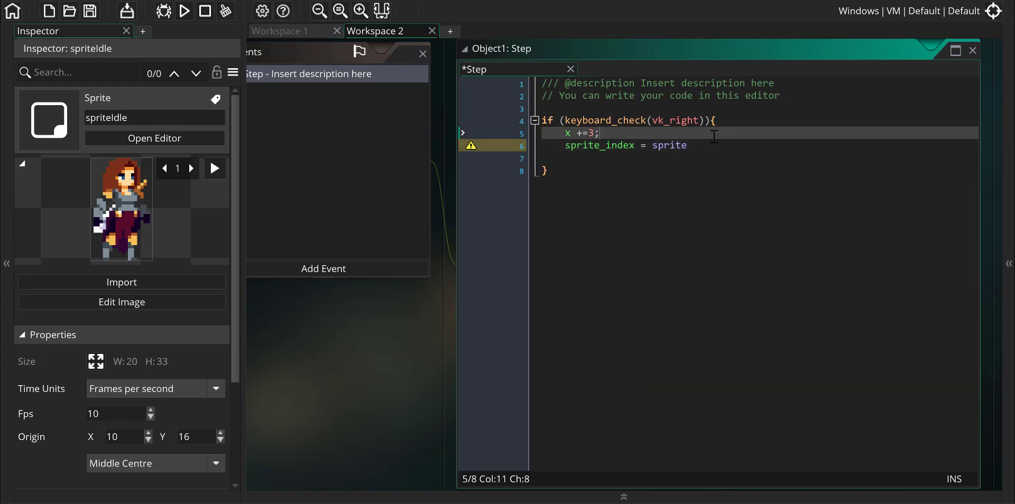
click(697, 145)
text(Run)
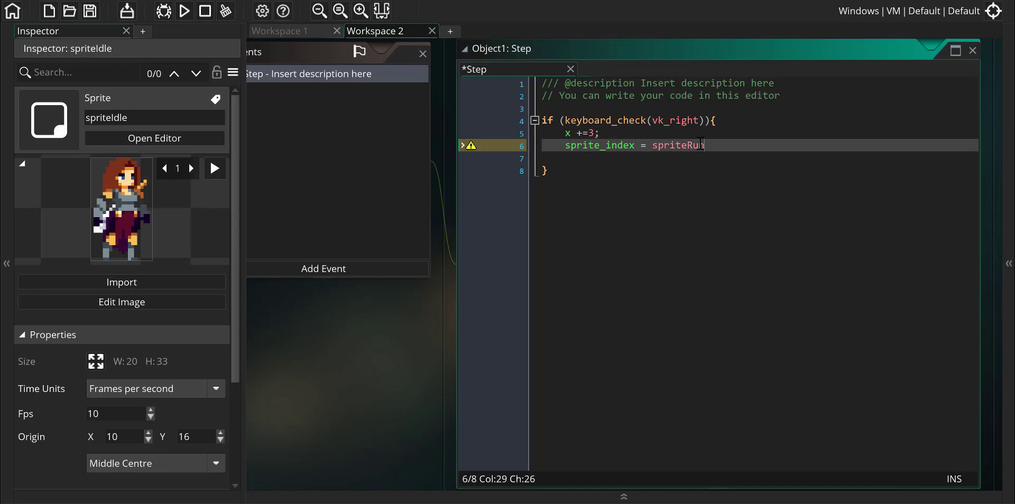
click(1009, 272)
scroll(843, 397, down, 1)
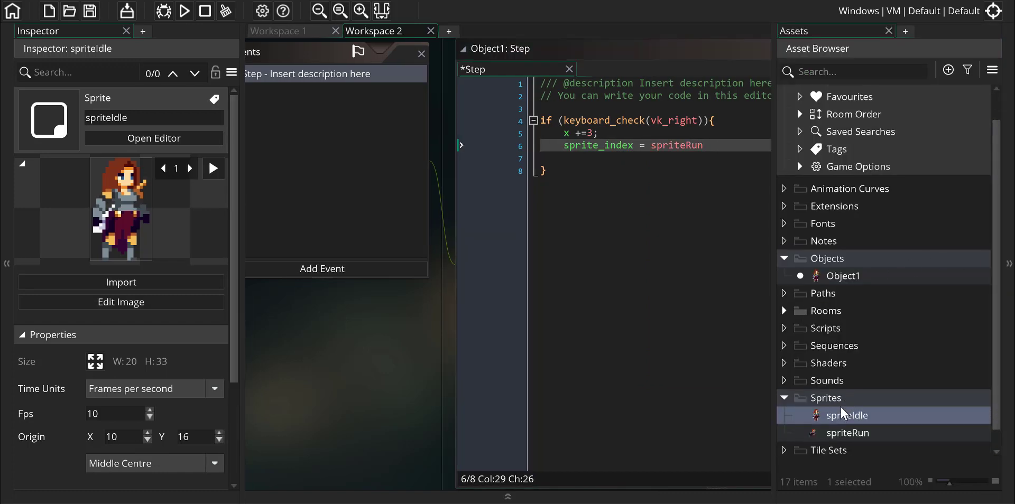
click(734, 145)
text(;)
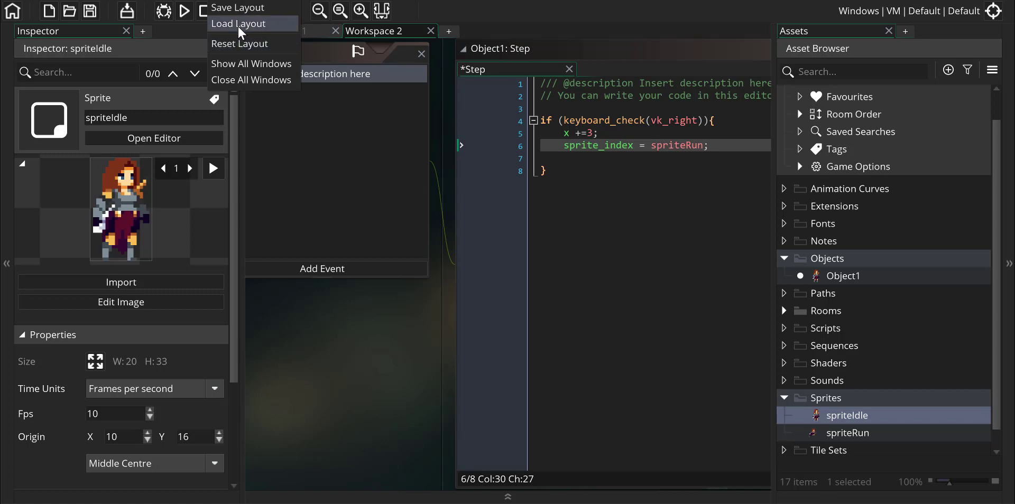
Reset the window layout and place an instance of Object1 in the left half of Room1
click(236, 43)
click(566, 280)
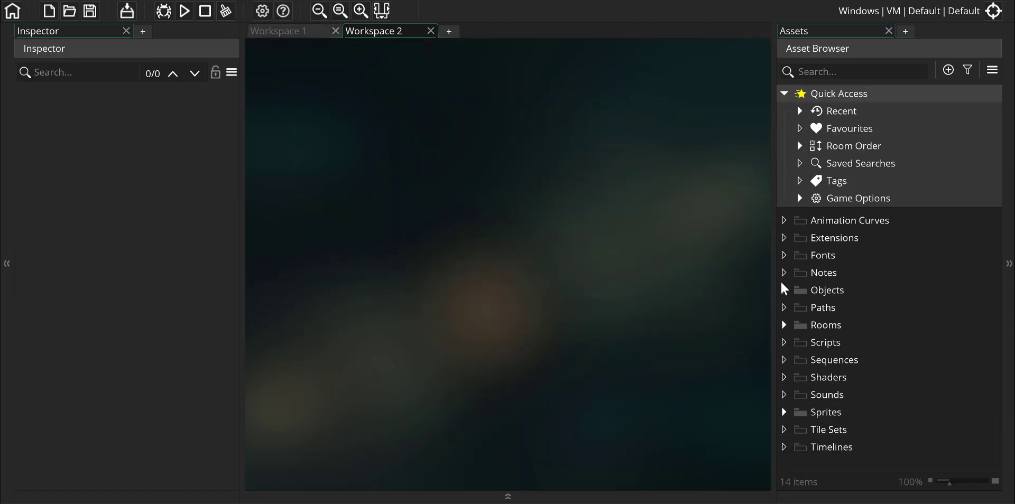
click(785, 326)
double_click(826, 341)
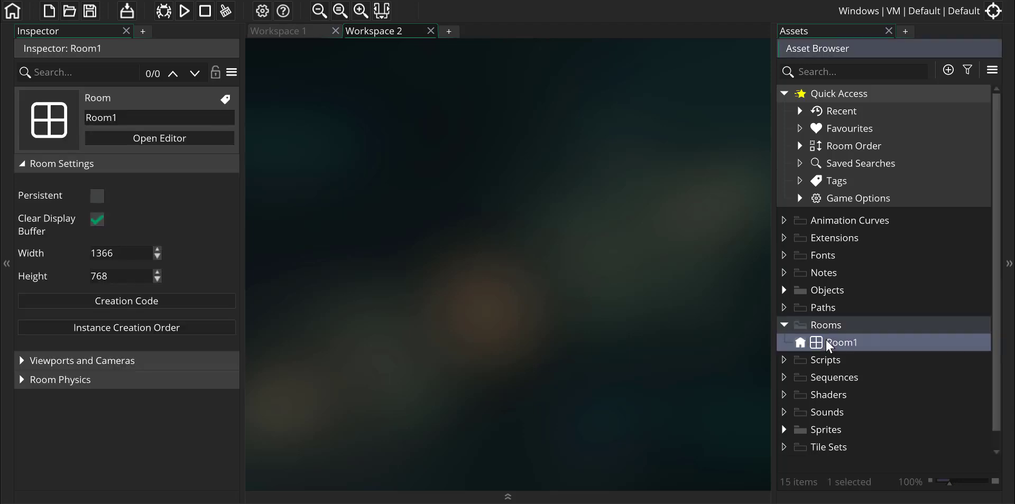
click(784, 291)
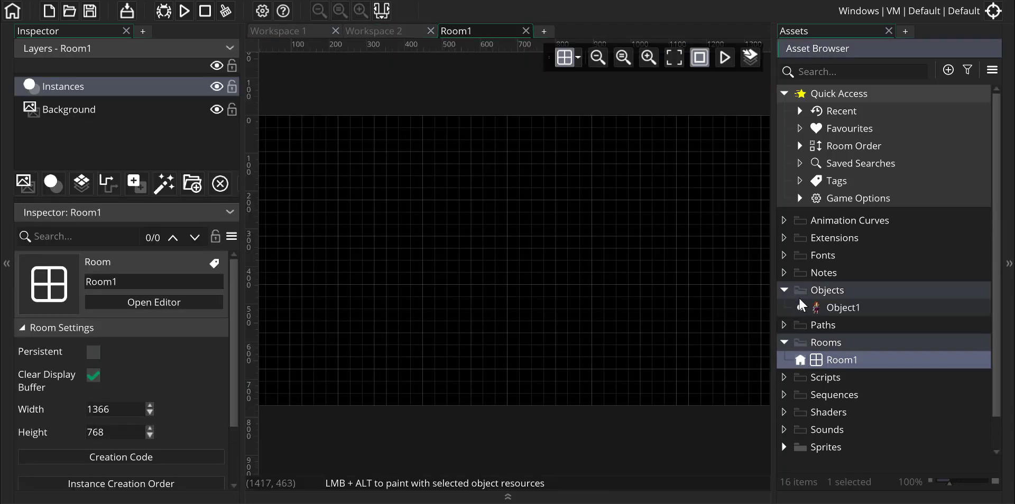
drag(838, 309, 374, 297)
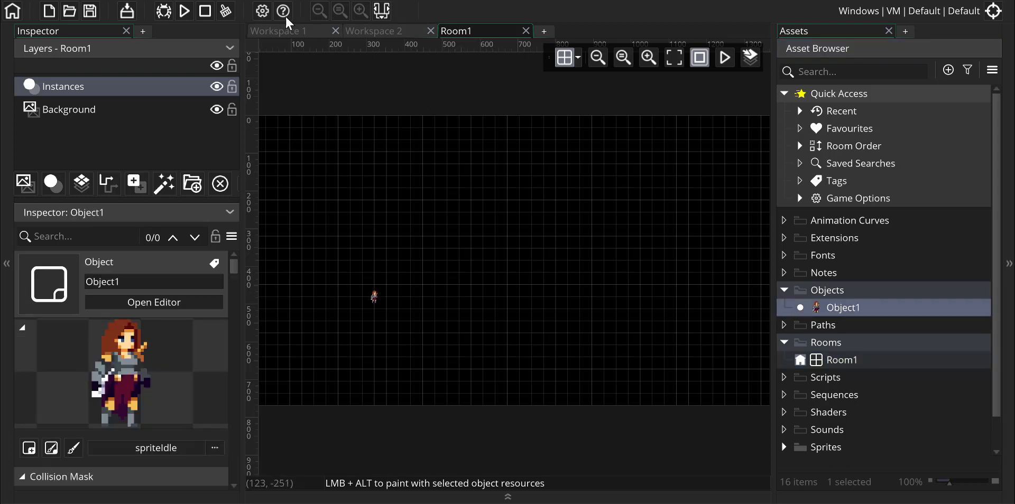
Run the game and test moving the character to the right
click(185, 11)
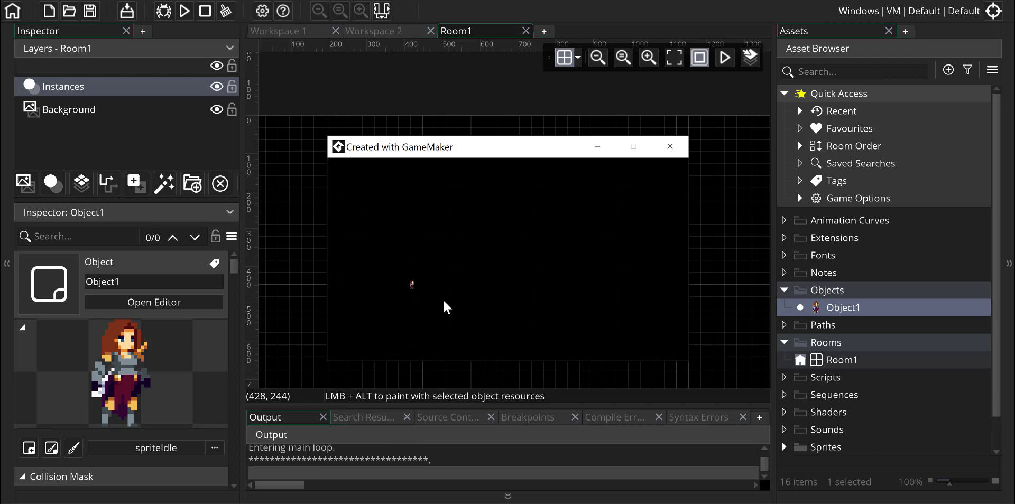
key(Right)
key(Right)
key(Right)
key(Right)
mouse_move(920, 475)
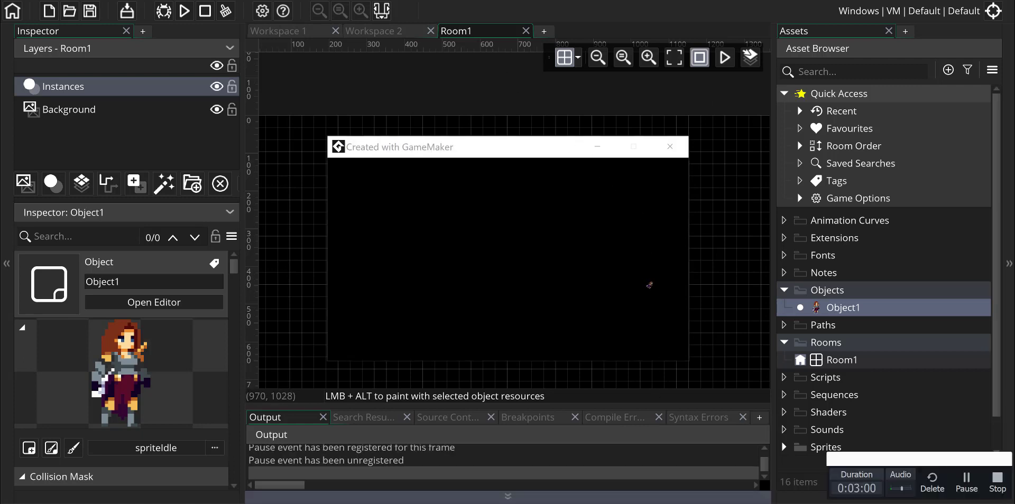
click(997, 480)
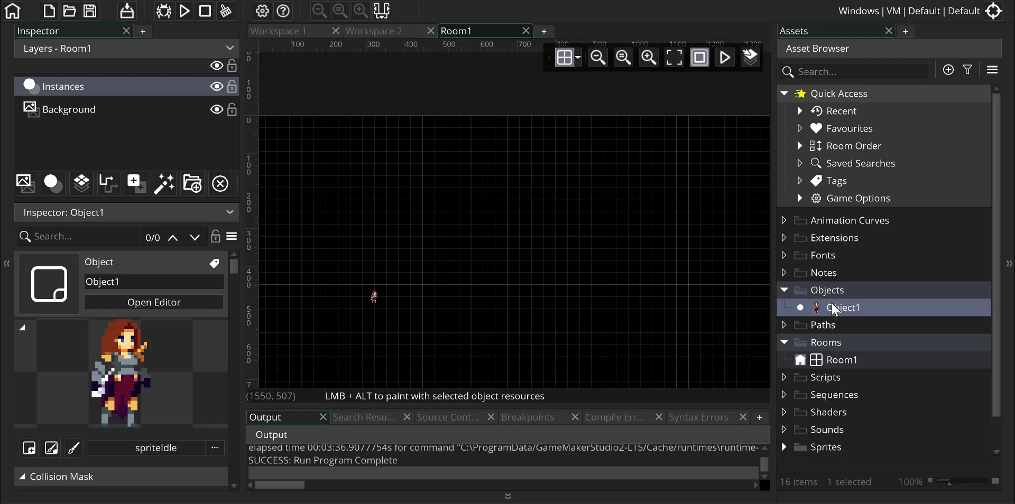
Open Object1's Step event code and enlarge its code window to fill the workspace
double_click(838, 309)
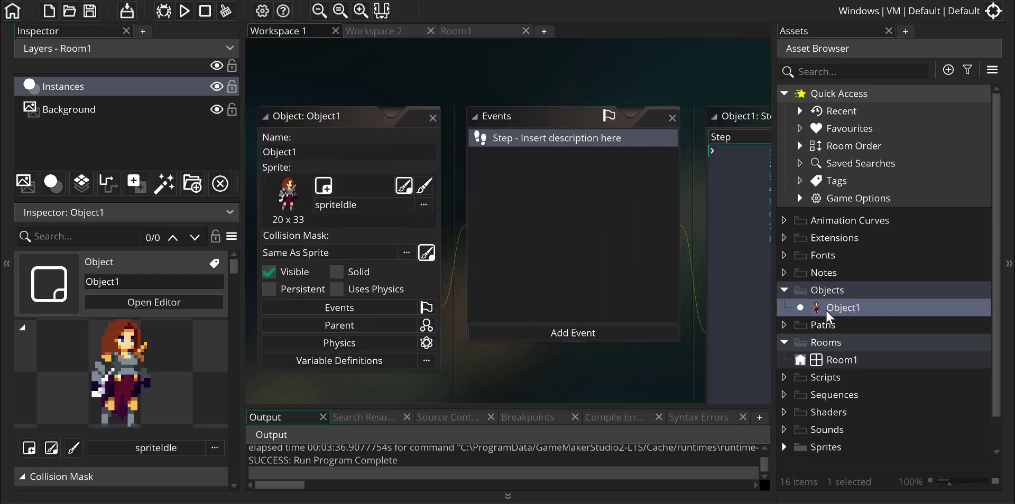
double_click(754, 109)
click(422, 198)
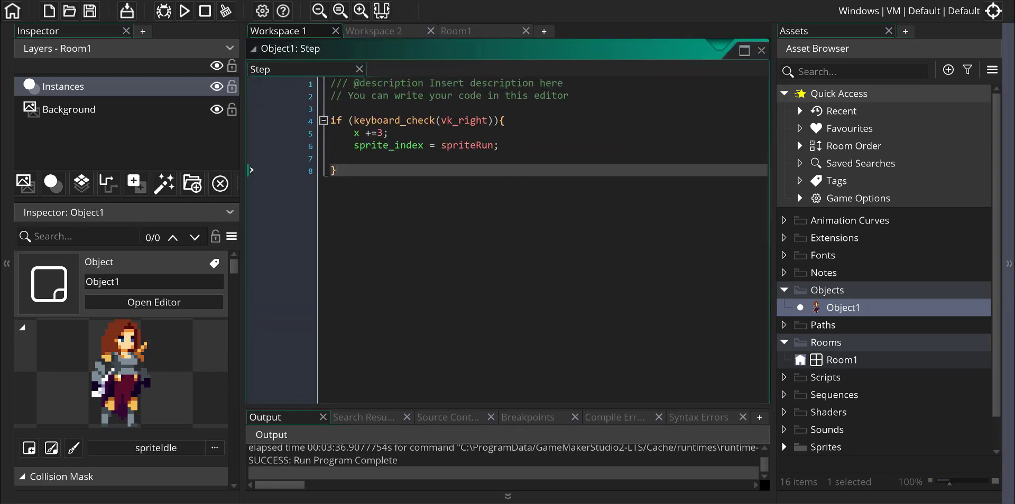
Add an empty else if (keyboard_check(vk_left)){ } block after the vk_right block in the Step code
key(Return)
key(Return)
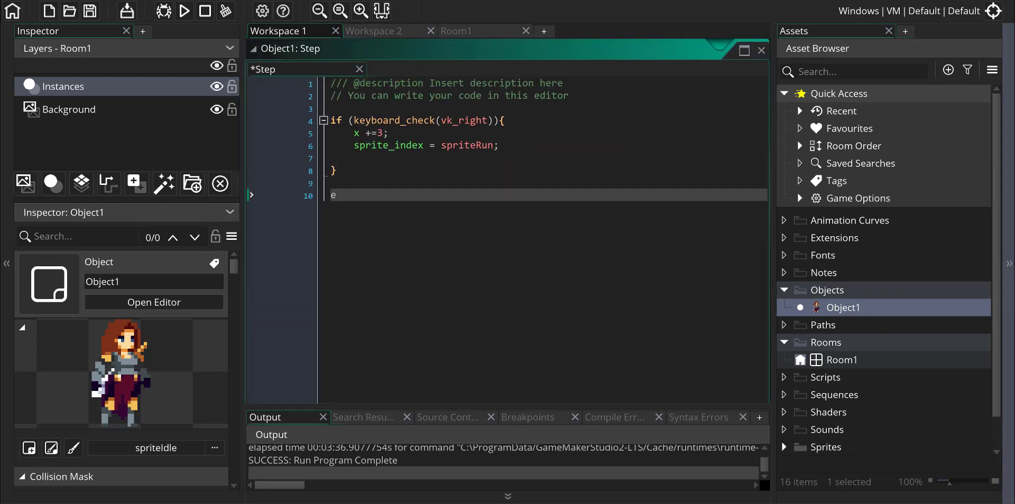
text(else if (keyboard_ck)
key(BackSpace)
text(heck()
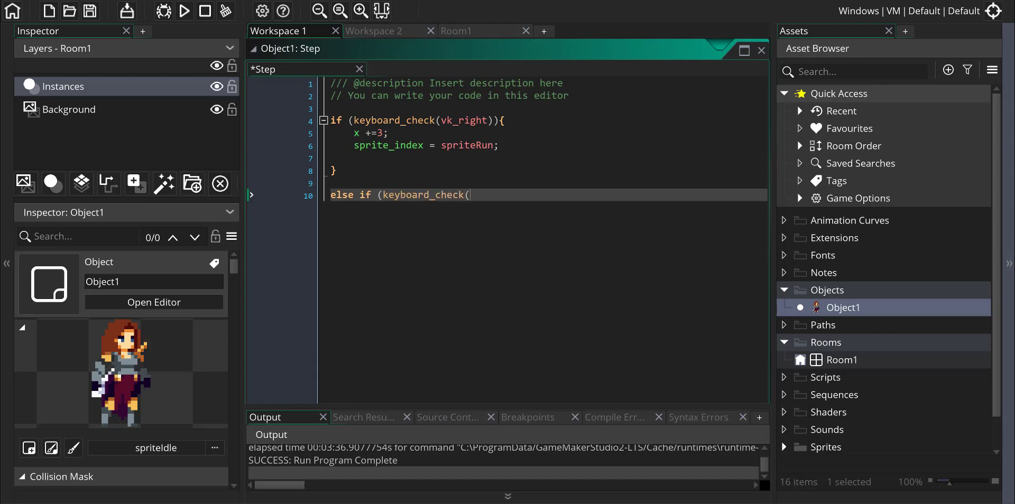
text(vk_left)){)
key(Return)
key(Return)
key(Return)
key(Return)
text(})
Add the statements x-=3; and sprite_index = spriteRun; inside the vk_left block and save the project
key(Up)
key(Up)
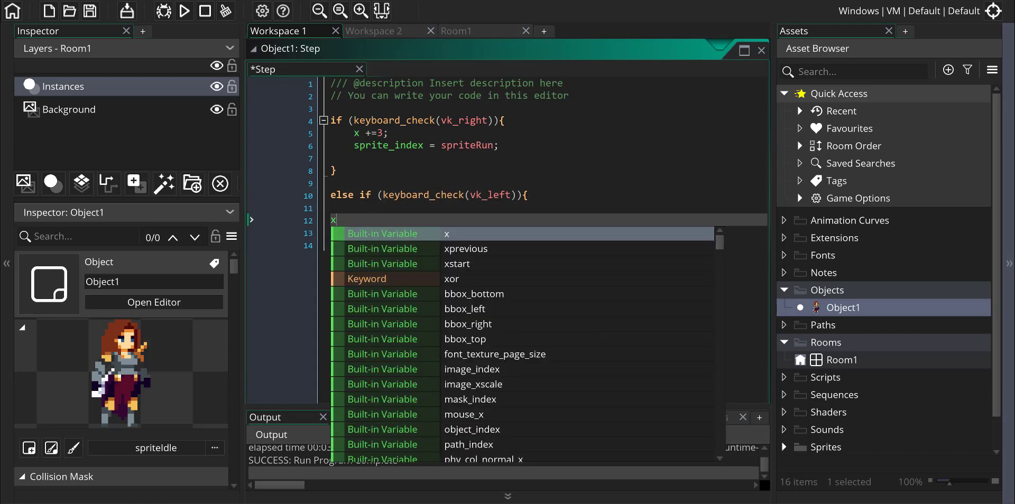
text(x-=3;)
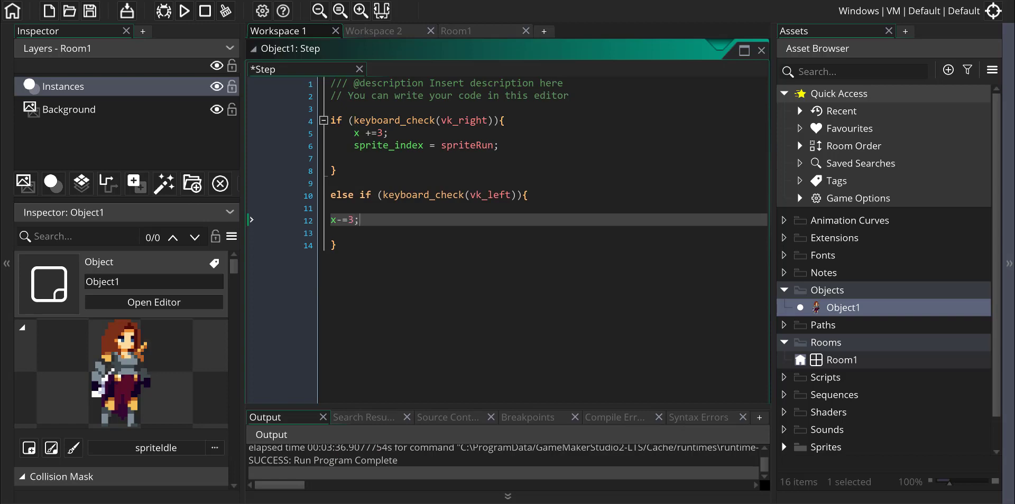
key(Return)
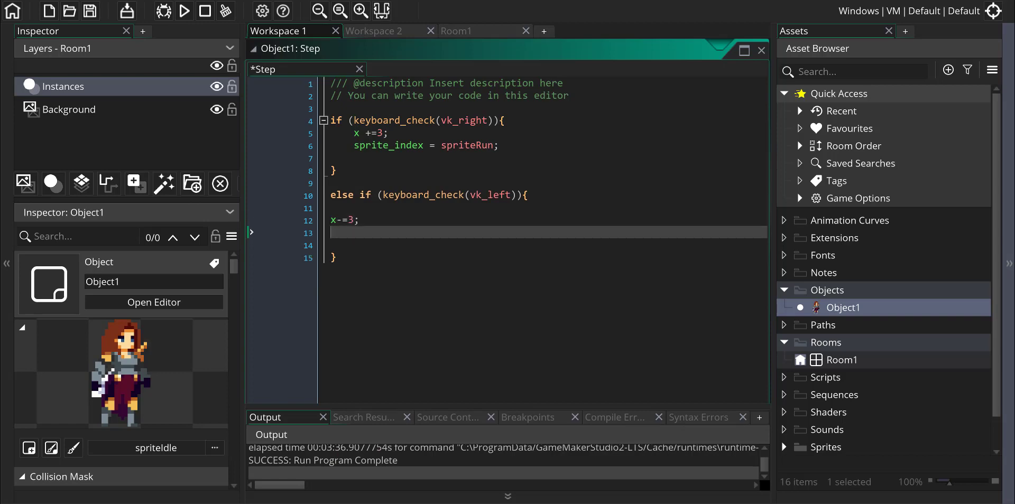
text(sprite)
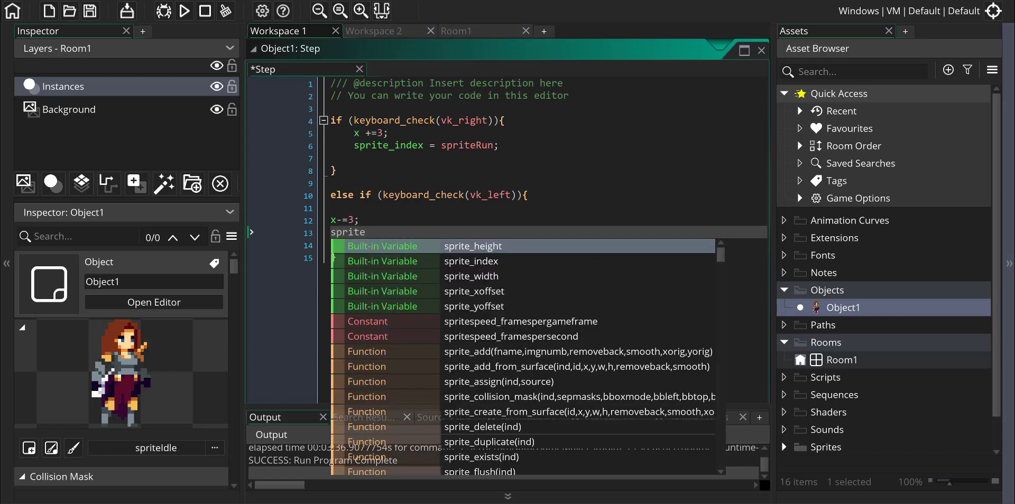
text(_index)
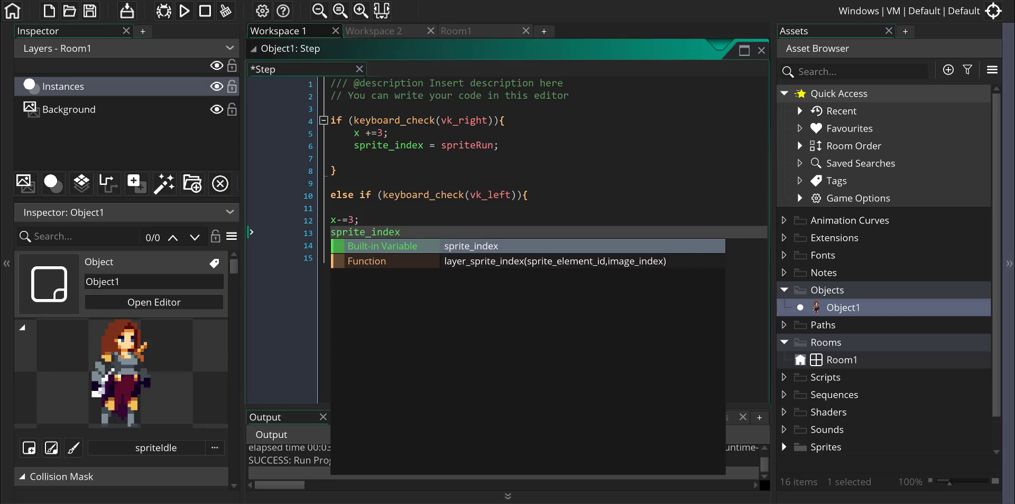
text( = spriteRun;)
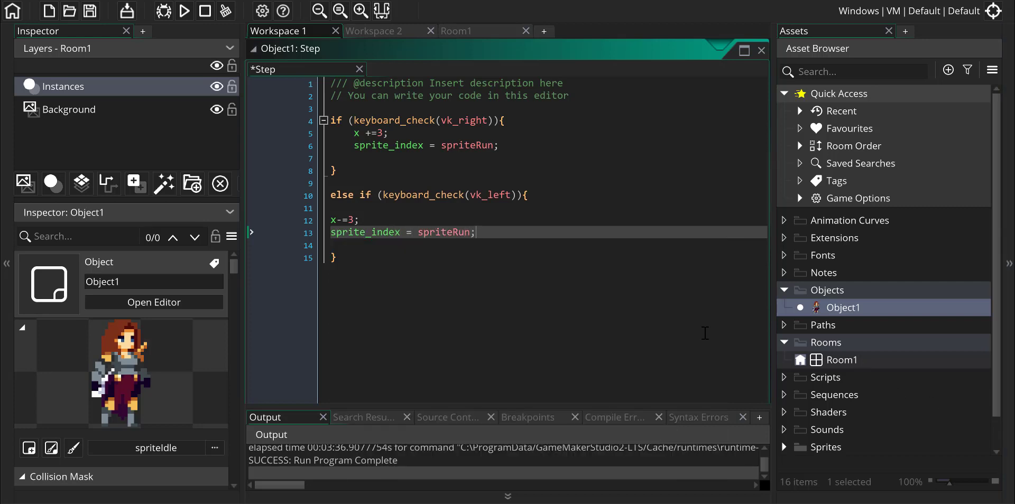
click(422, 258)
key(ctrl+s)
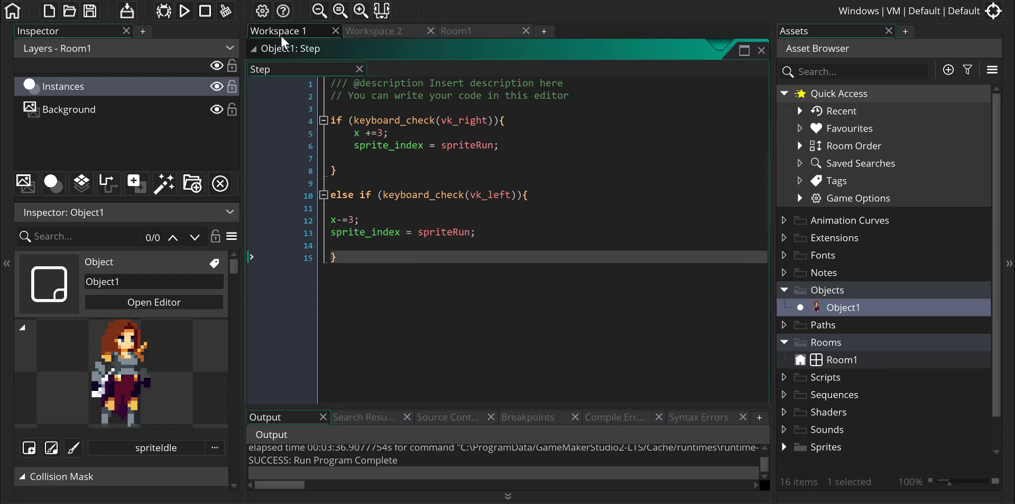
Run the game, test moving the character right and left, and close the game window
click(185, 10)
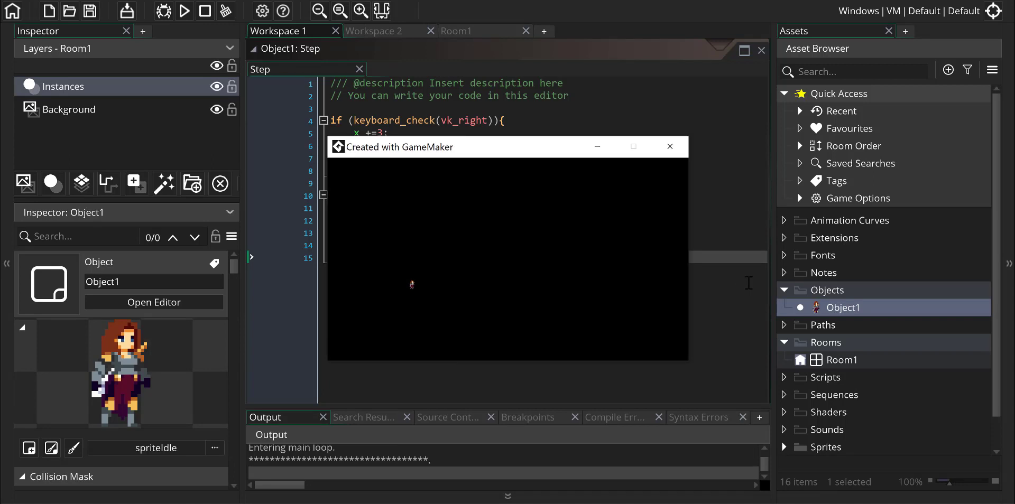
key(Right)
key(Left)
key(Right)
key(Left)
key(Left)
click(670, 149)
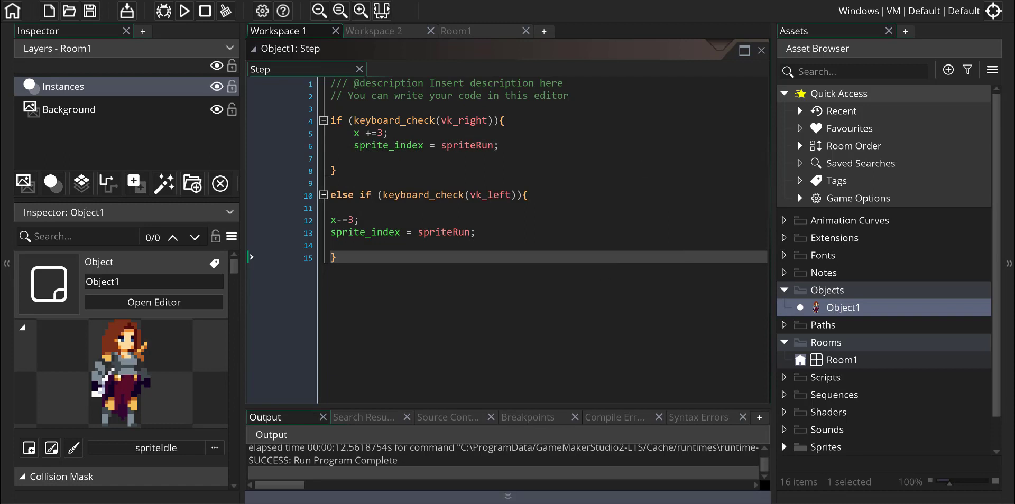
click(965, 479)
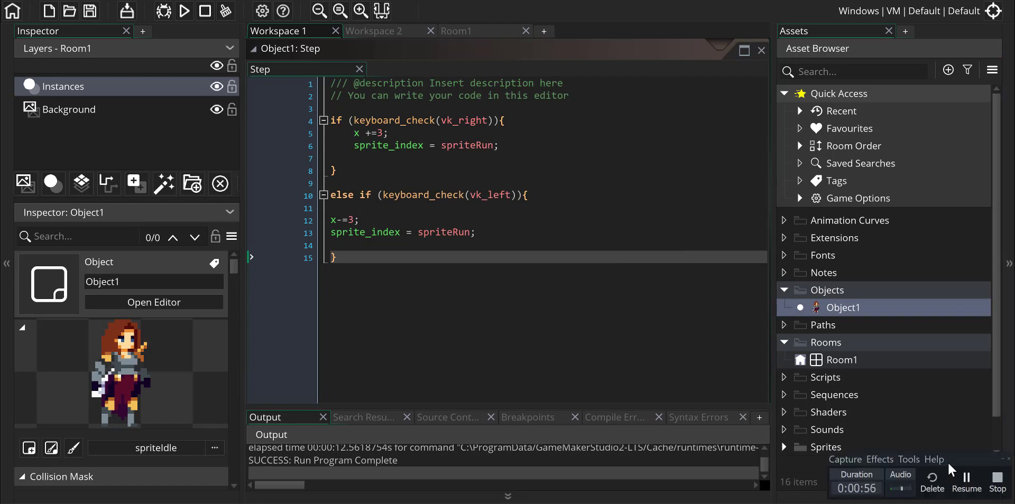
Add an empty else{ } block directly below the vk_left block
click(453, 259)
key(Return)
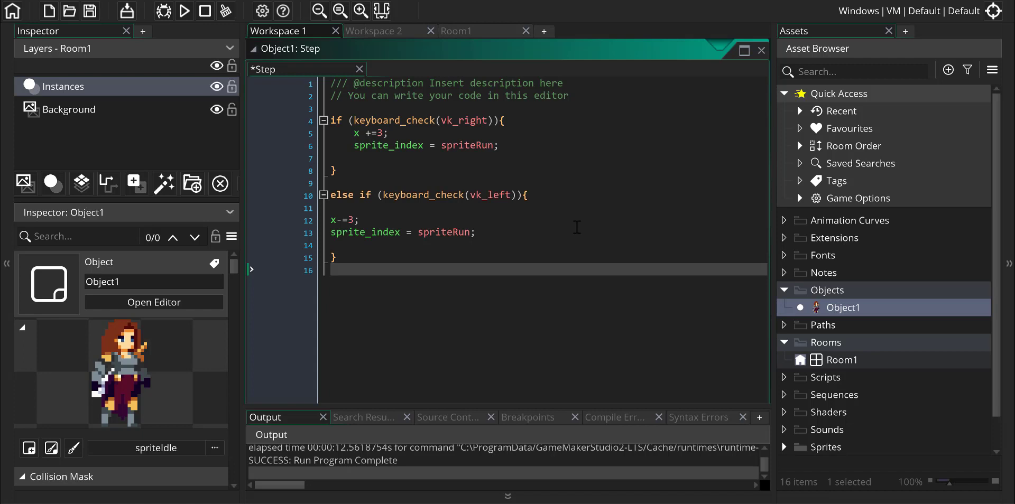
text(else{)
key(Return)
key(Return)
key(Return)
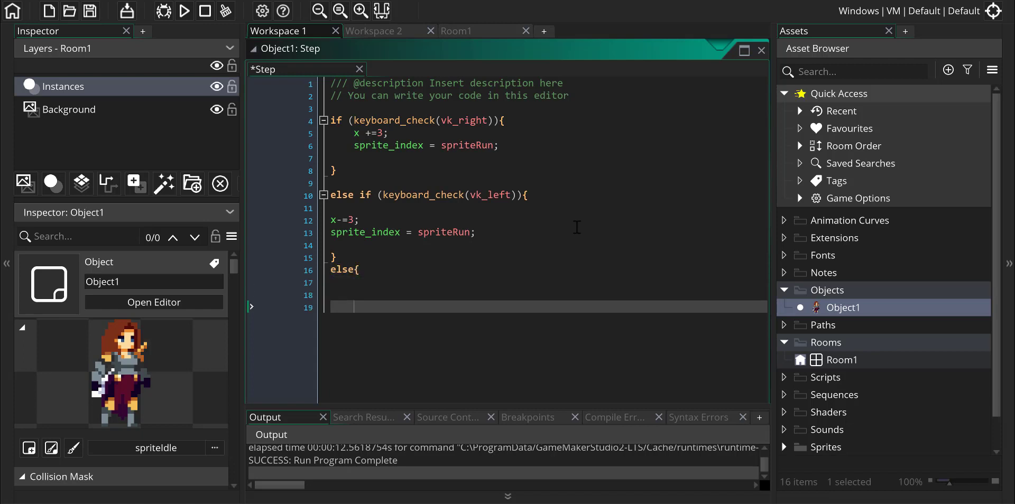
key(Up)
key(Up)
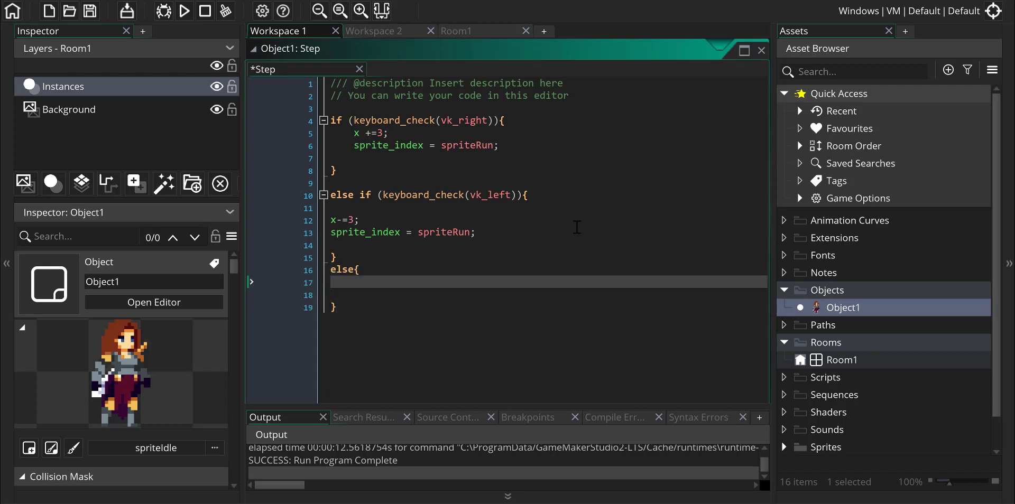
Add the statement sprite_index = spriteIdle; inside the else block of the Step code
key(Return)
text(sprite)
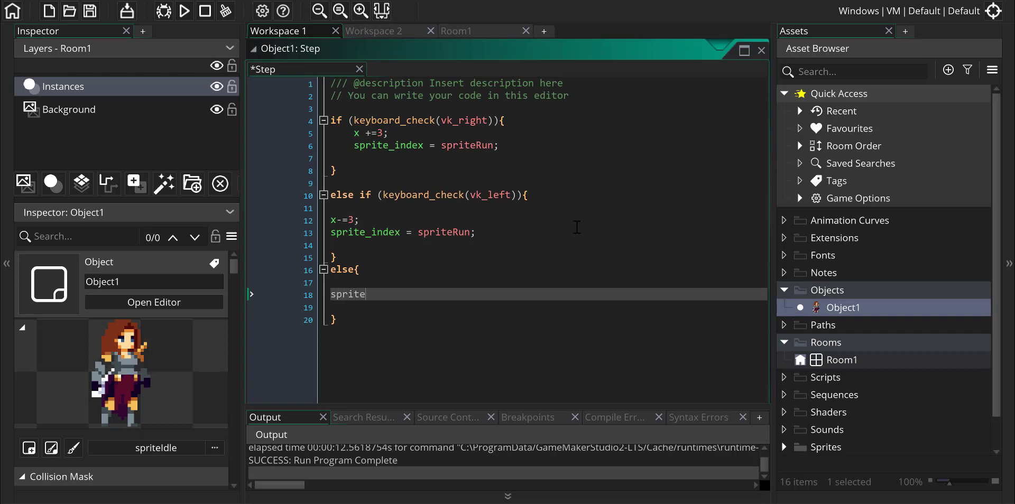
text(_index = spriteI)
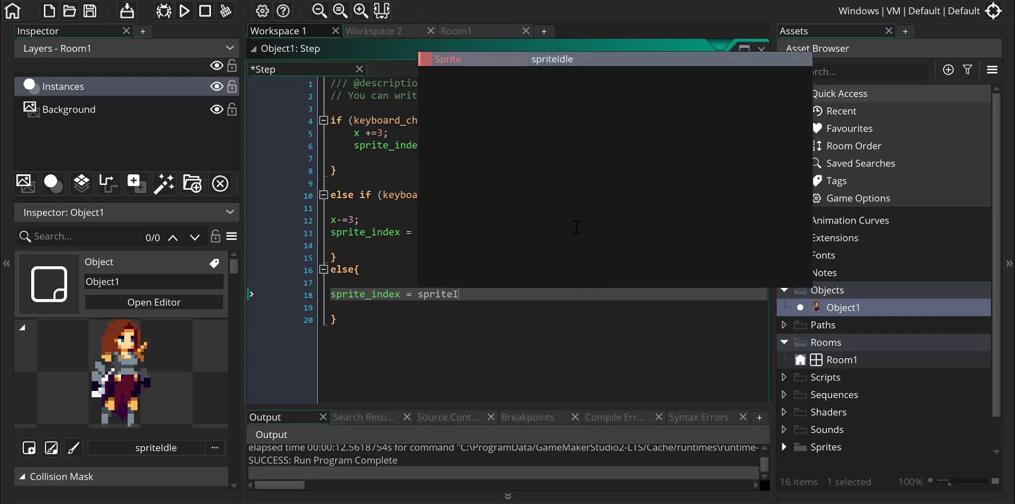
text(dle)
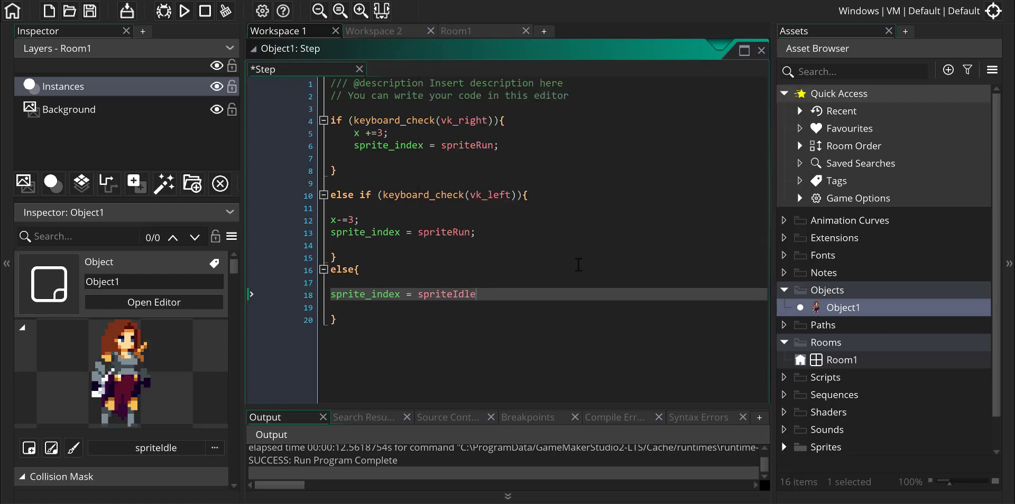
text(;)
click(601, 352)
Expand the Sprites group in the assets, select spriteIdle, and compare its name with the statement in the else block
scroll(803, 392, down, 1)
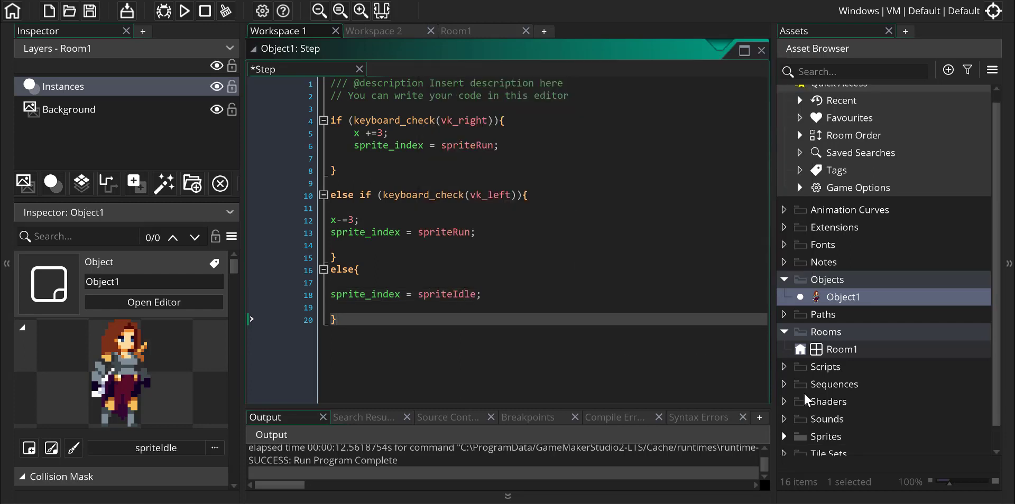
click(785, 440)
scroll(787, 439, down, 2)
click(830, 429)
drag(525, 295, 513, 284)
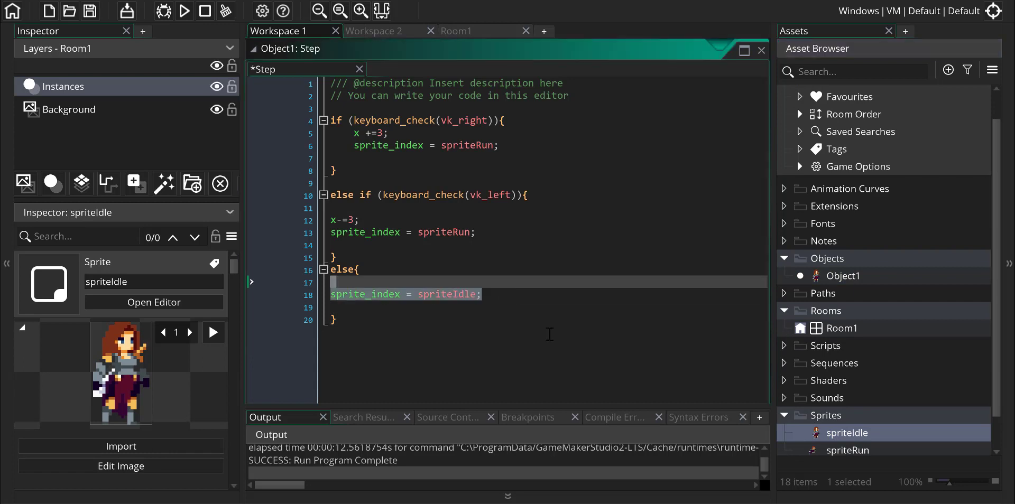
Run the game, test the idle sprite by moving the character right and left, and close the game window
click(184, 11)
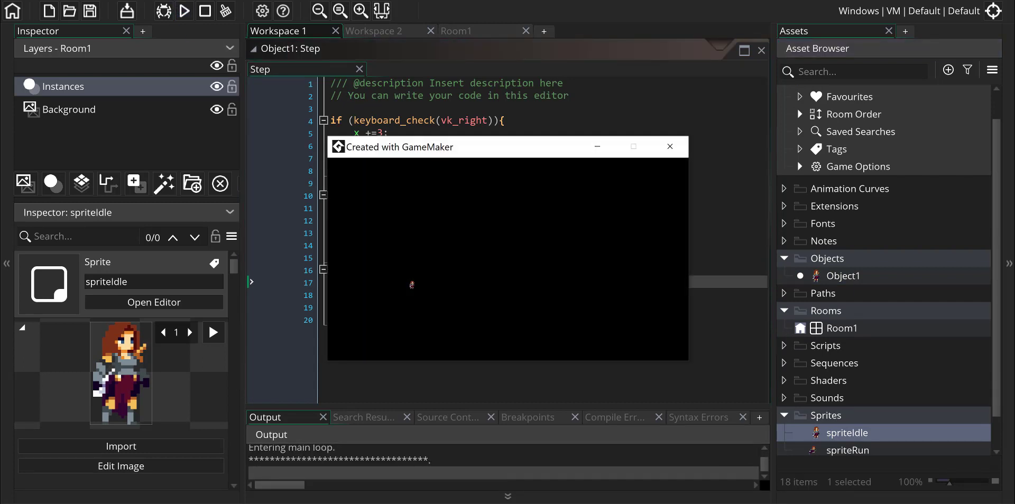
key(Right)
key(Right)
key(Left)
key(Left)
click(669, 146)
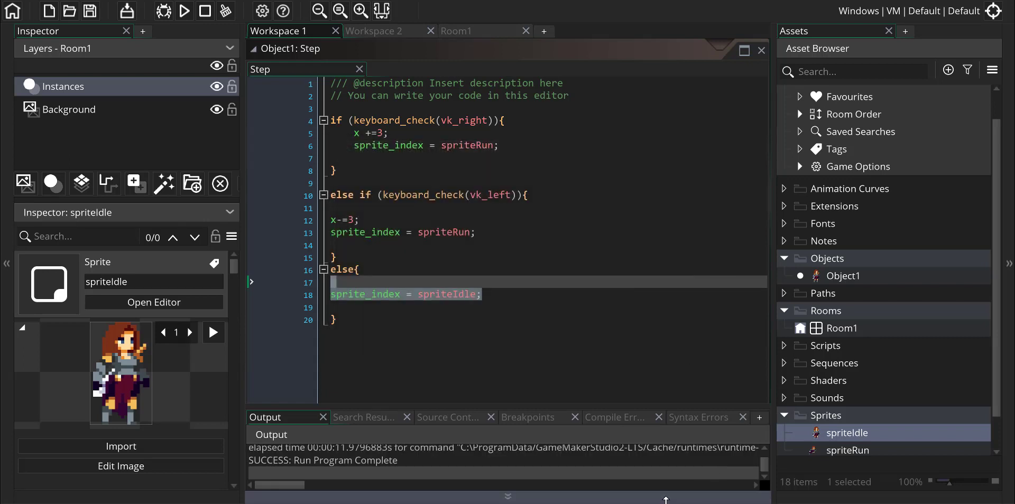
Add the statement image_xscale = -1; below the sprite_index line in the vk_left block and save the project
click(517, 238)
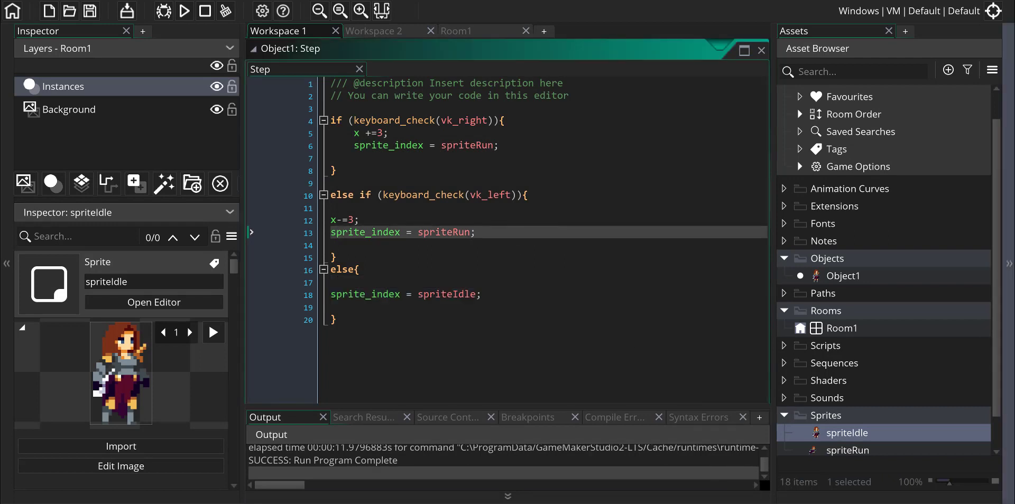
key(Return)
text(ima)
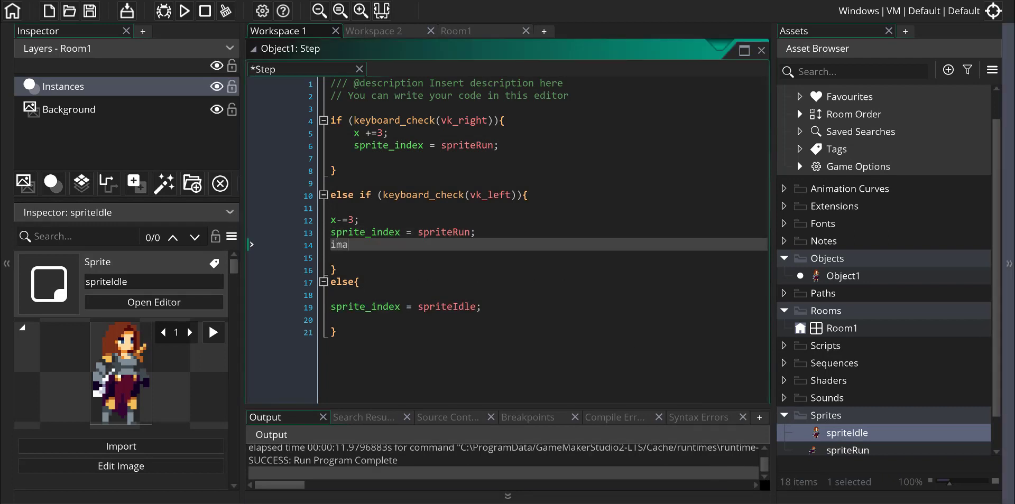
text(ge_xscale = -1;)
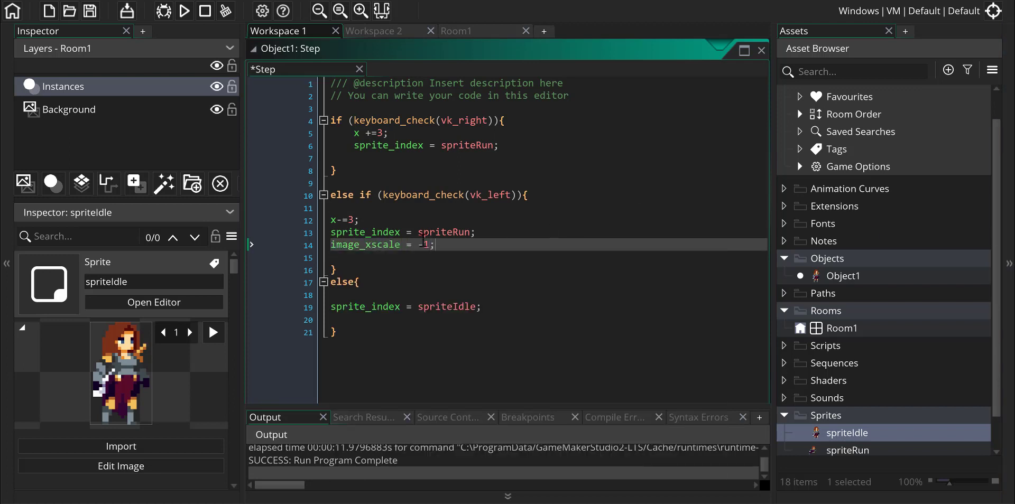
click(159, 333)
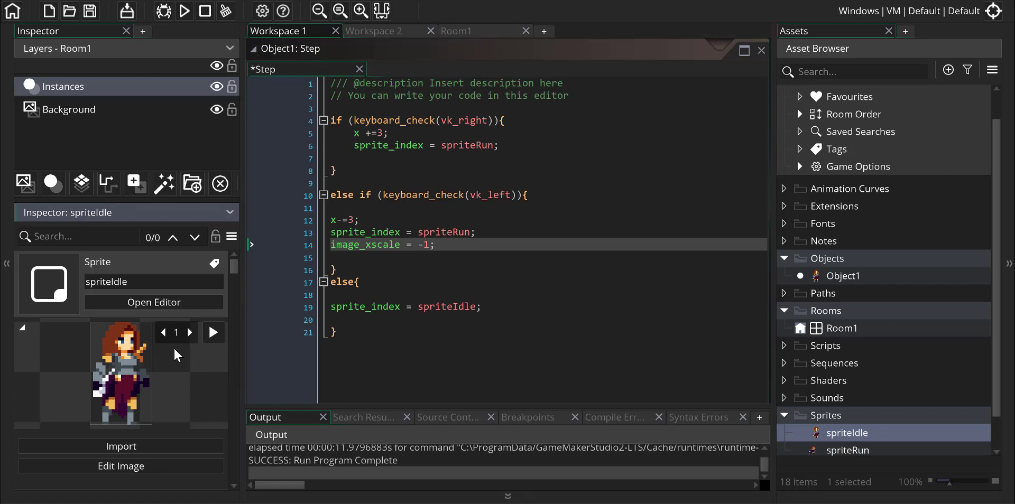
click(505, 319)
key(ctrl+s)
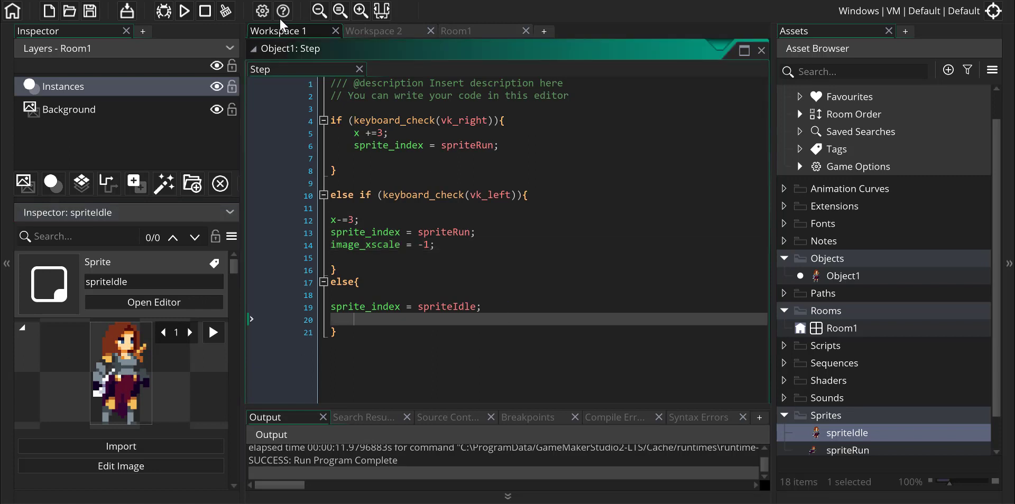
Run the game, test the character's facing direction while moving right, left and right again, and close the game window
click(189, 17)
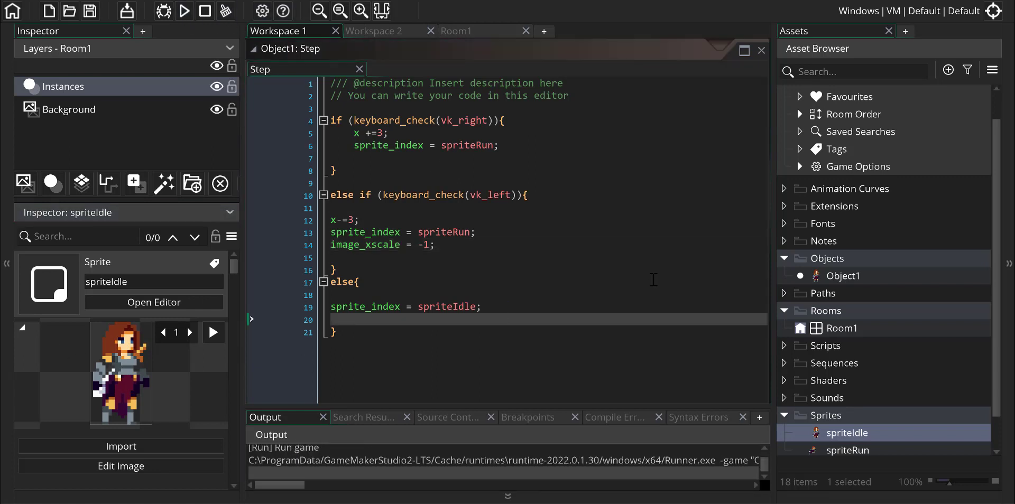
key(Right)
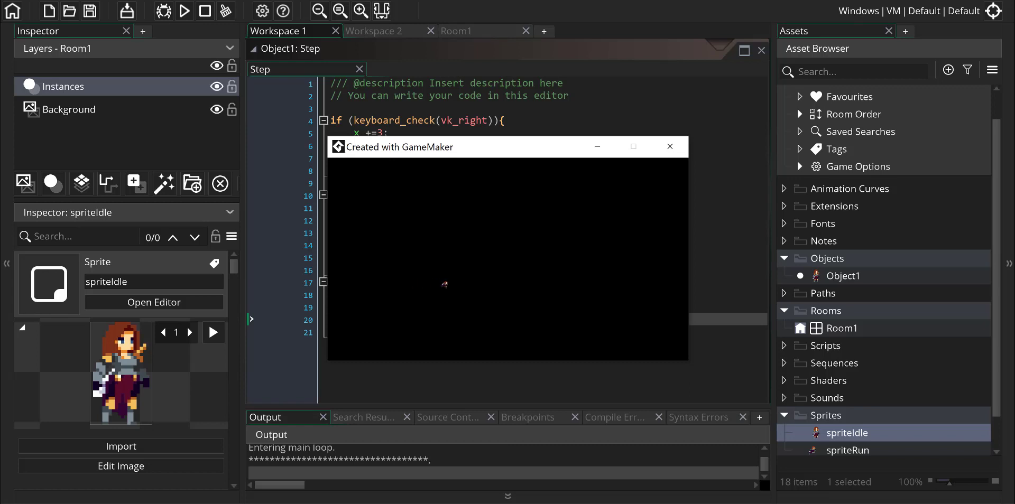
key(Right)
key(Left)
key(Left)
key(Left)
key(Right)
key(Right)
click(678, 147)
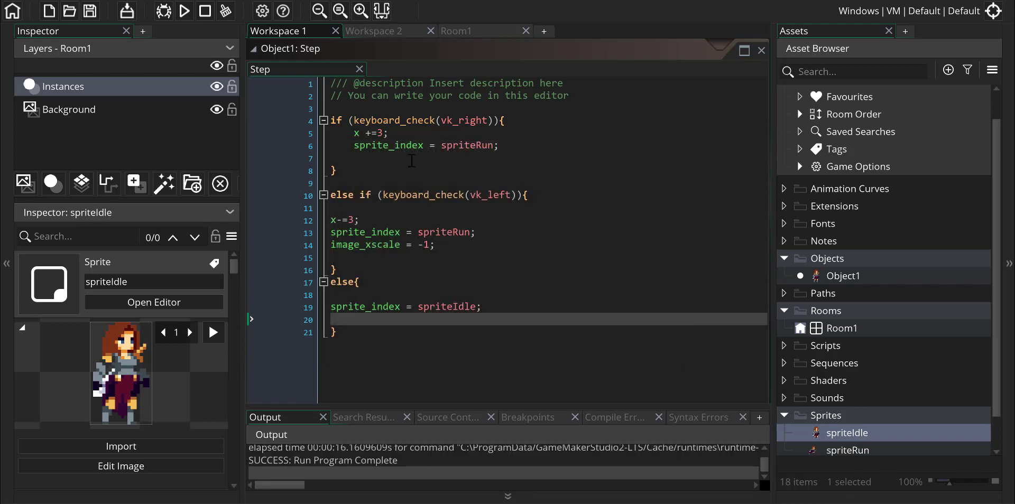
Add the statement image_xscale=1; below the sprite_index line in the vk_right block and save the project
scroll(438, 179, up, 1)
drag(498, 161, 347, 149)
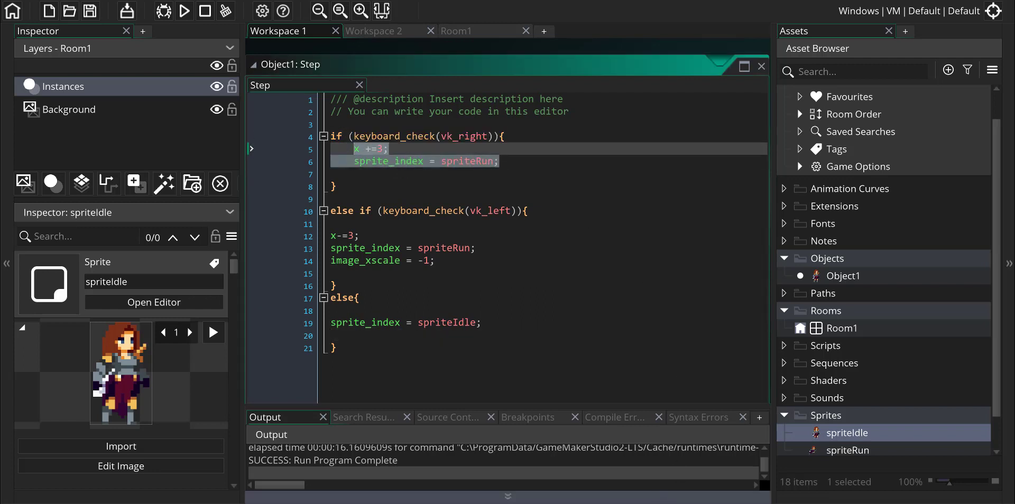
click(522, 162)
key(Return)
text(image)
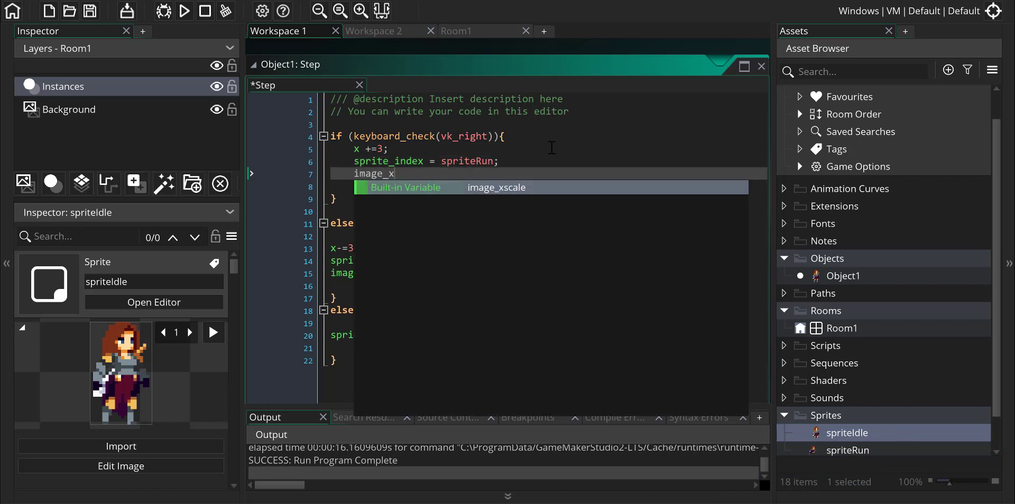
text(_x)
key(Return)
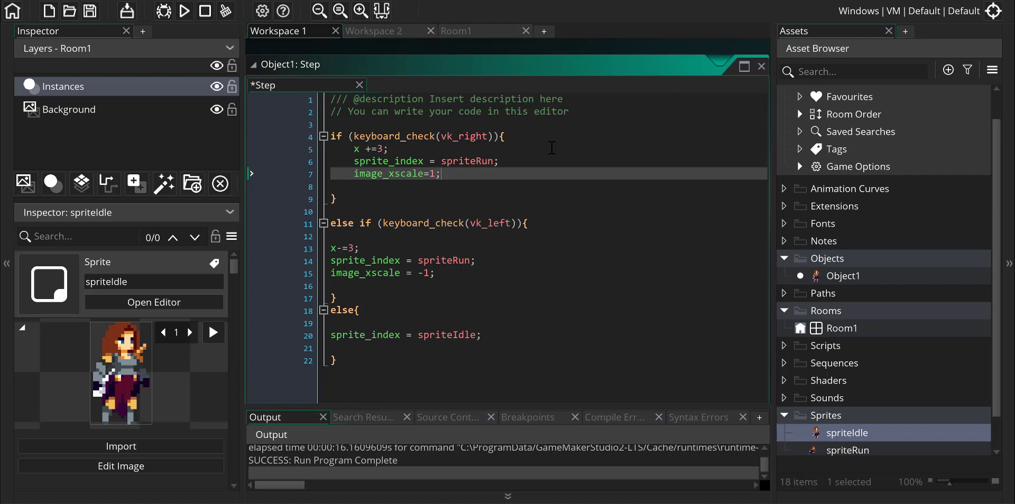
key(ctrl+s)
Run the game and test the sprite flipping by moving the character alternately right and left
click(185, 15)
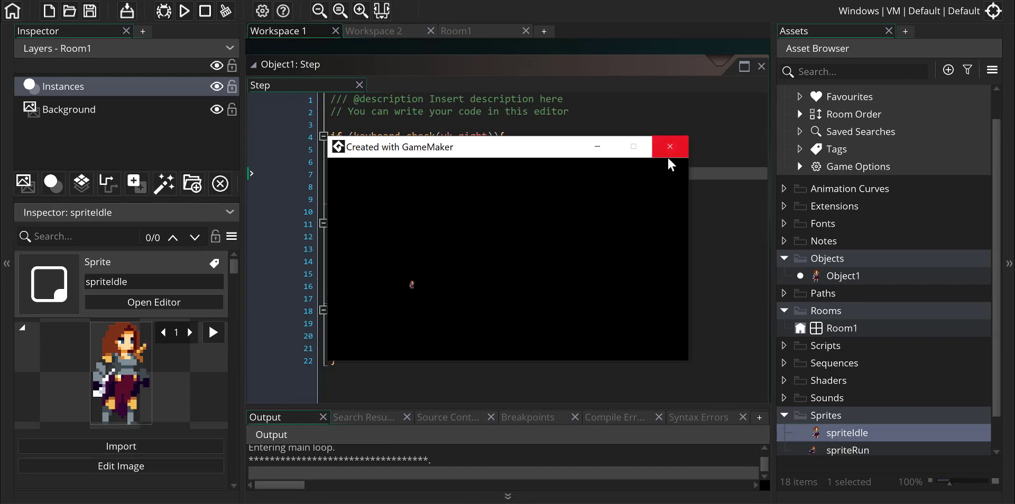
key(Right)
key(Left)
key(Right)
key(Left)
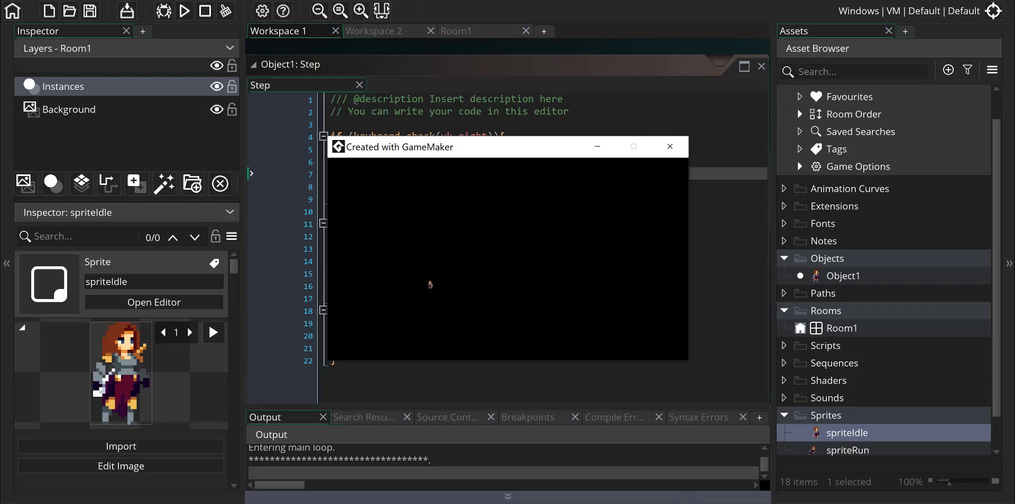